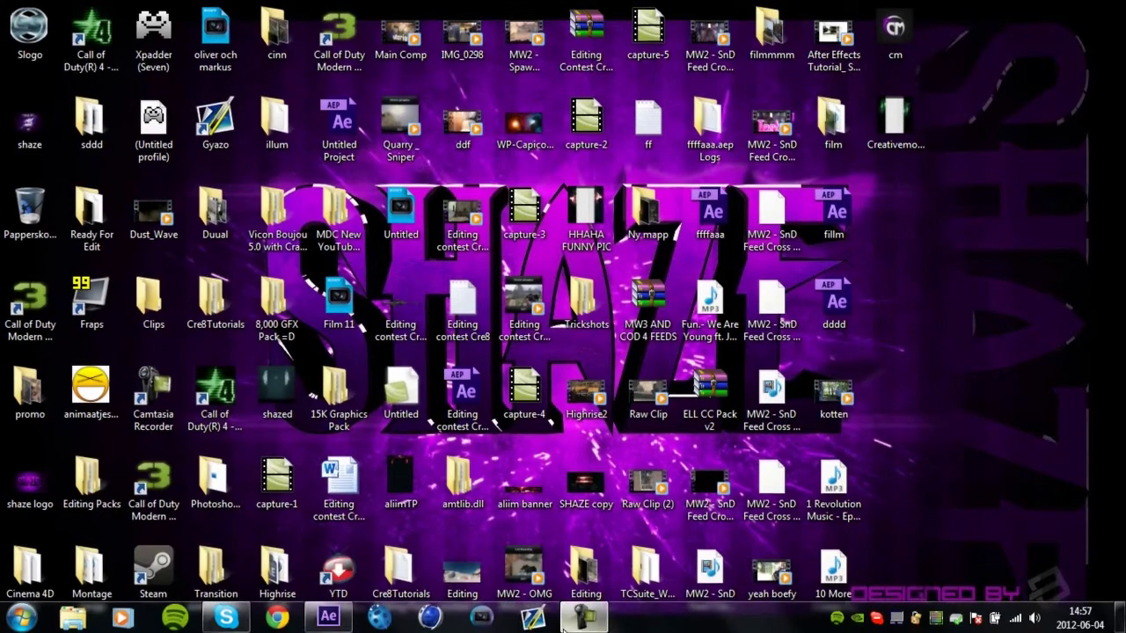
{"action": "left_click", "coordinate": [323, 621]}
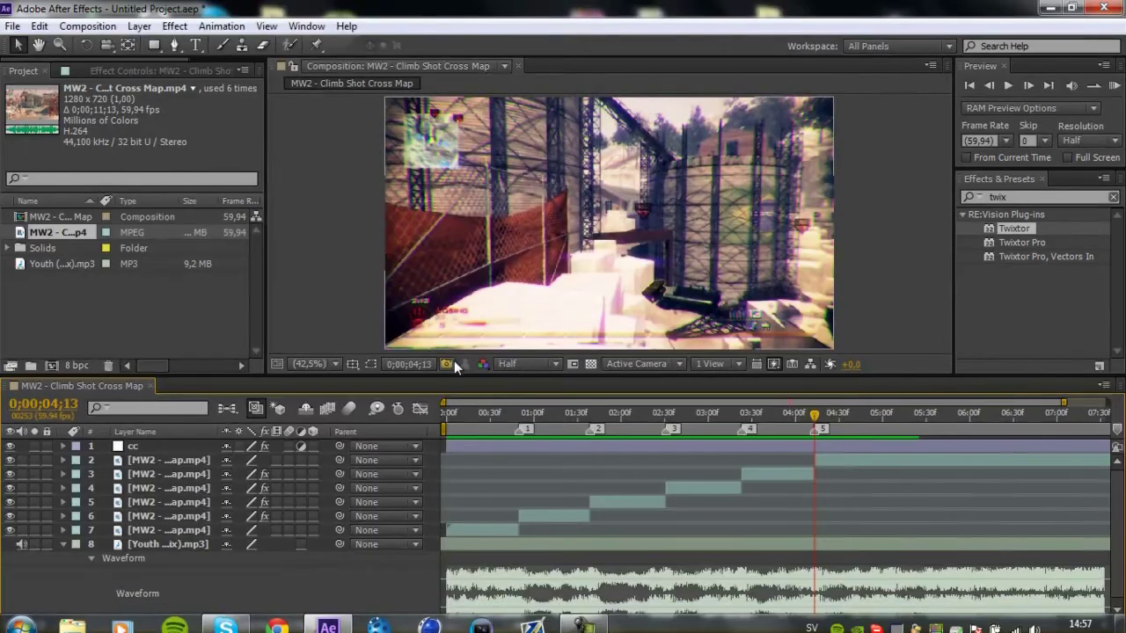
{"action": "left_click_drag", "start_coordinate": [456, 414], "coordinate": [635, 552]}
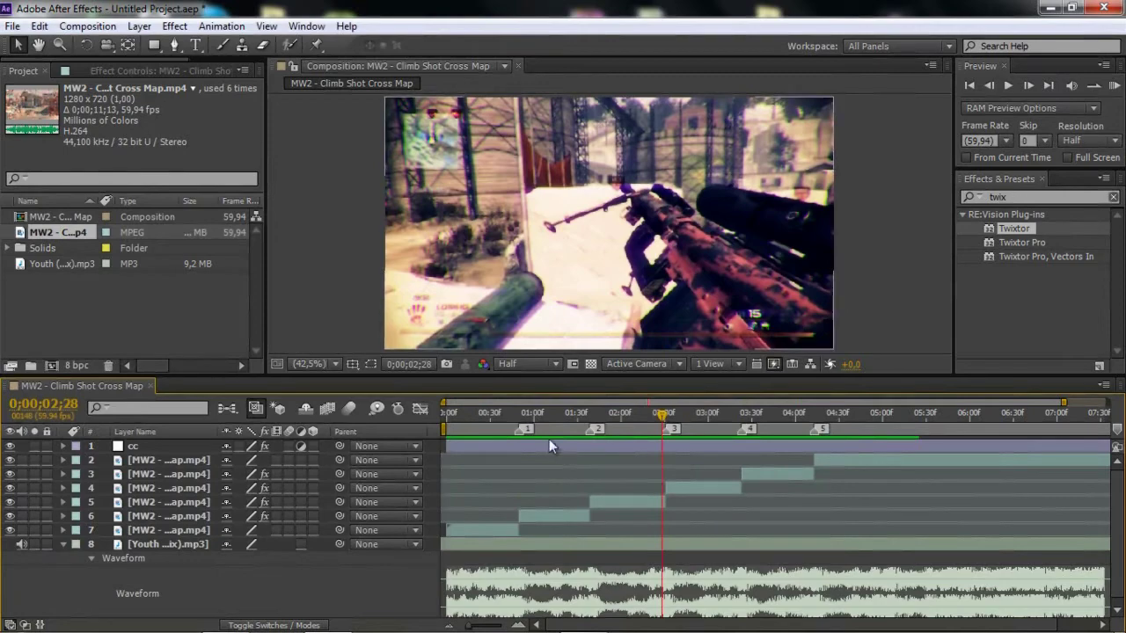
{"action": "left_click_drag", "start_coordinate": [527, 426], "coordinate": [648, 418]}
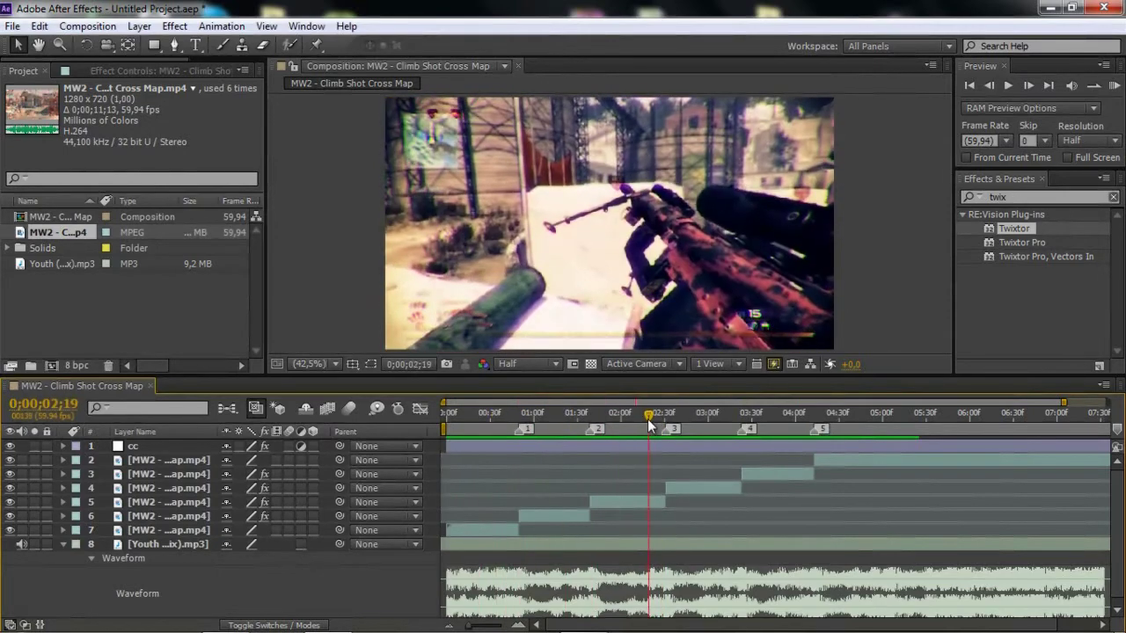
{"action": "left_click", "coordinate": [504, 449]}
{"action": "left_click", "coordinate": [495, 414]}
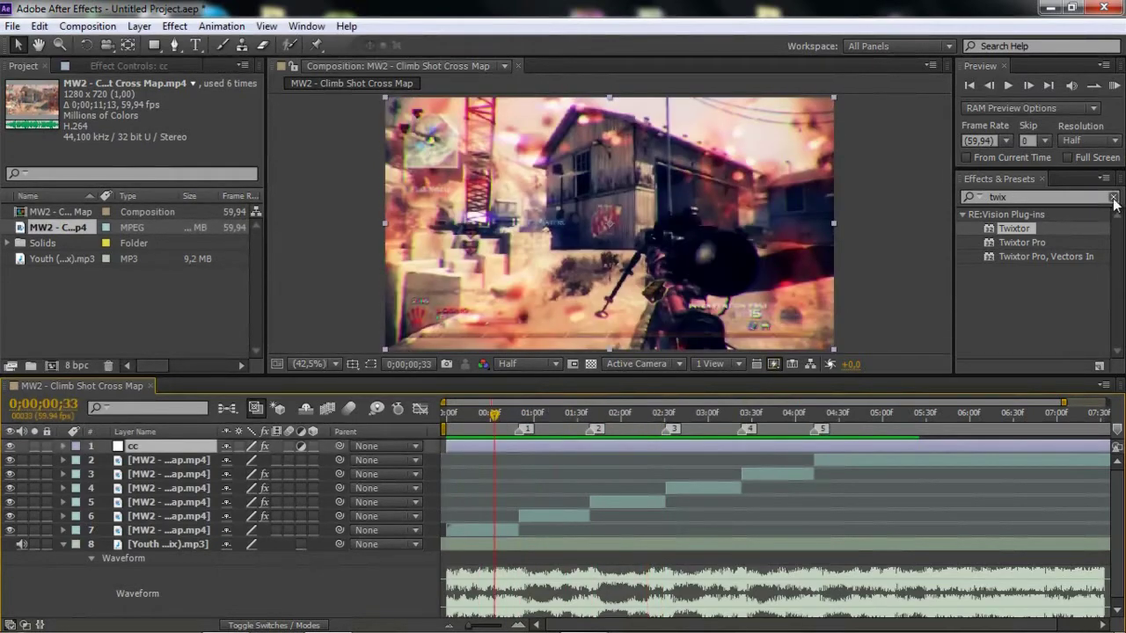
{"action": "left_click", "coordinate": [1115, 85]}
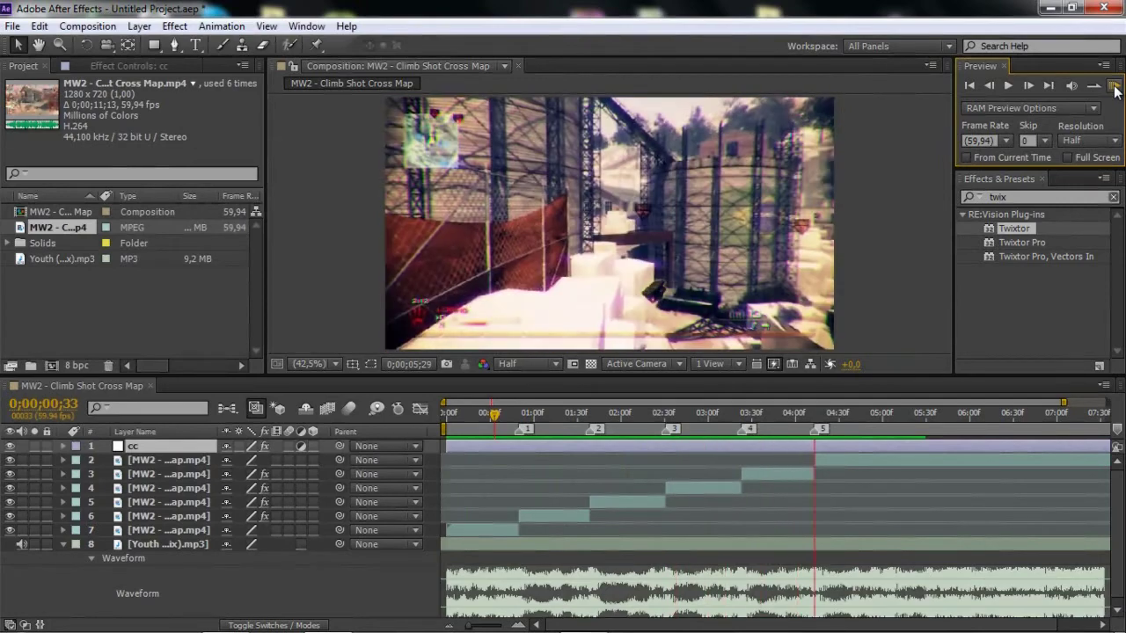
{"action": "key", "text": "space"}
{"action": "left_click_drag", "start_coordinate": [490, 414], "coordinate": [589, 444]}
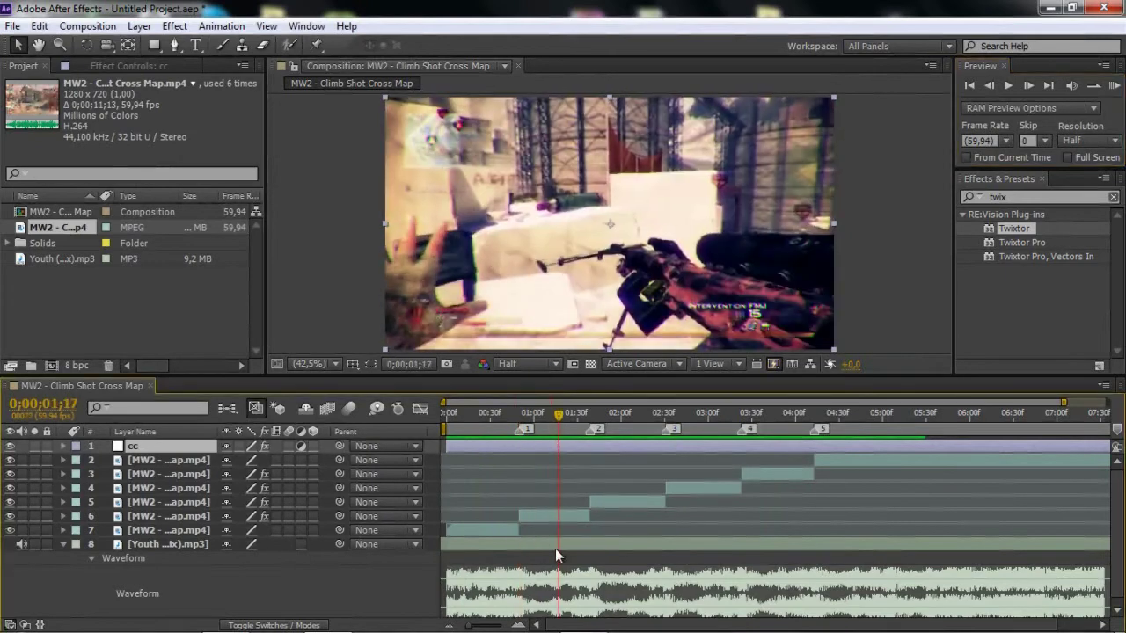
Inspect the example's layer 6 and layer 2 clips, the Youth mp3 track and the cc adjustment layer.
{"action": "left_click", "coordinate": [561, 516]}
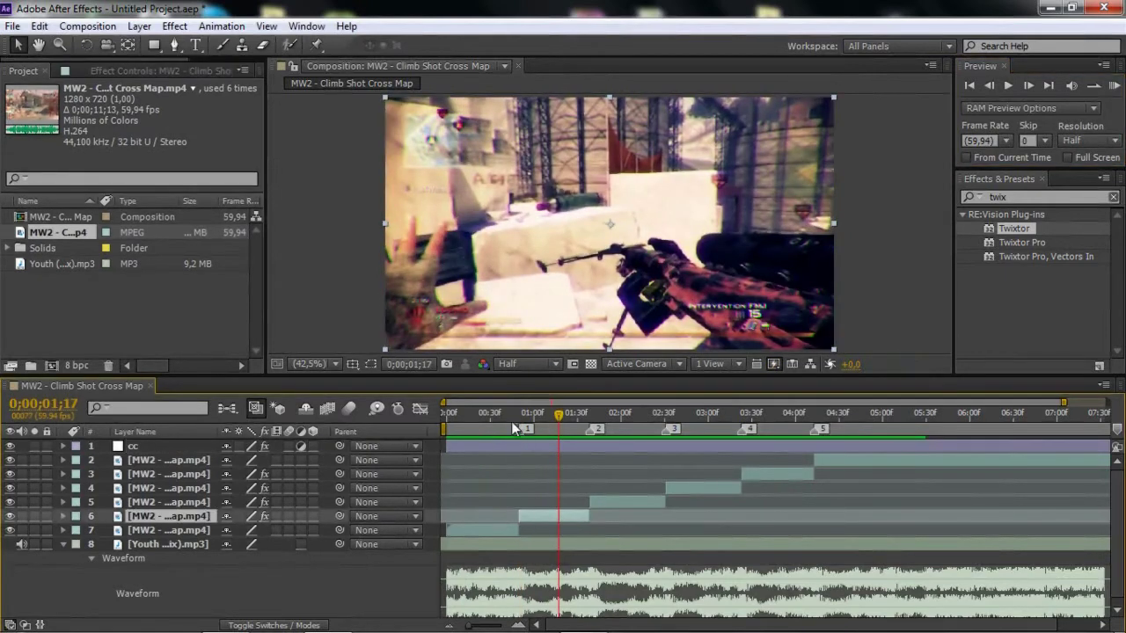
{"action": "left_click_drag", "start_coordinate": [511, 422], "coordinate": [555, 388]}
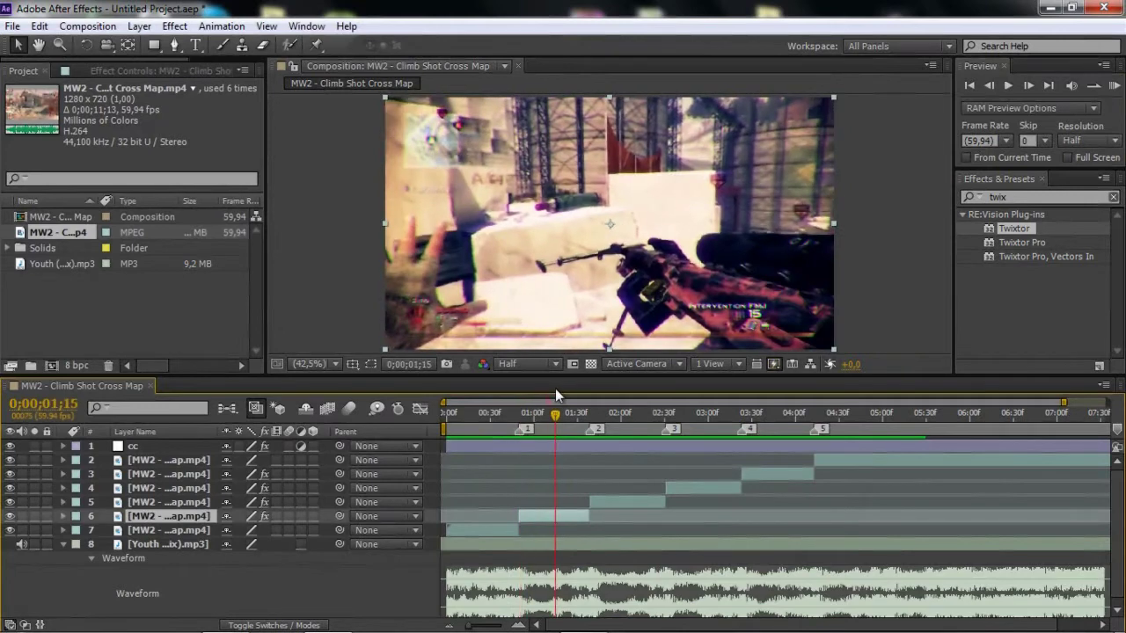
{"action": "left_click", "coordinate": [146, 460]}
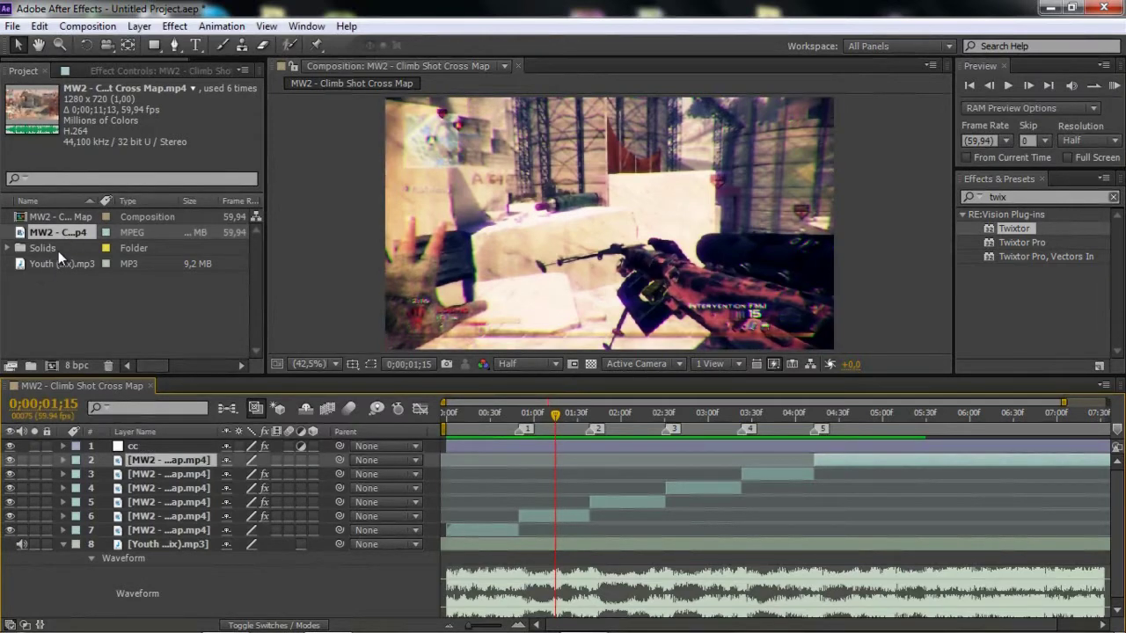
{"action": "left_click", "coordinate": [167, 544]}
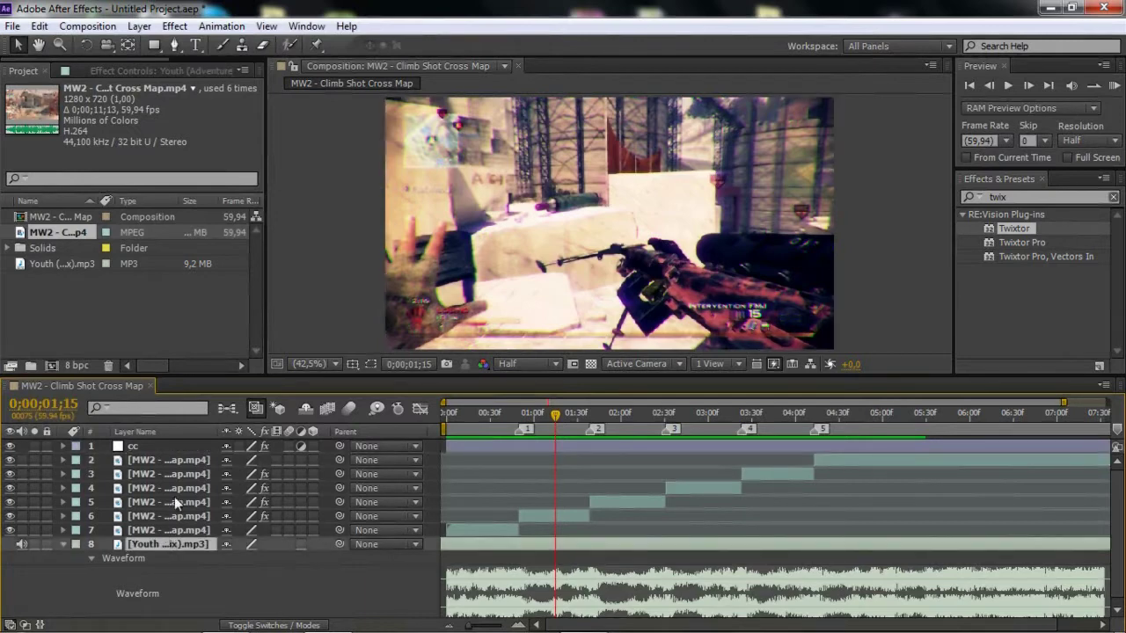
{"action": "left_click", "coordinate": [157, 445]}
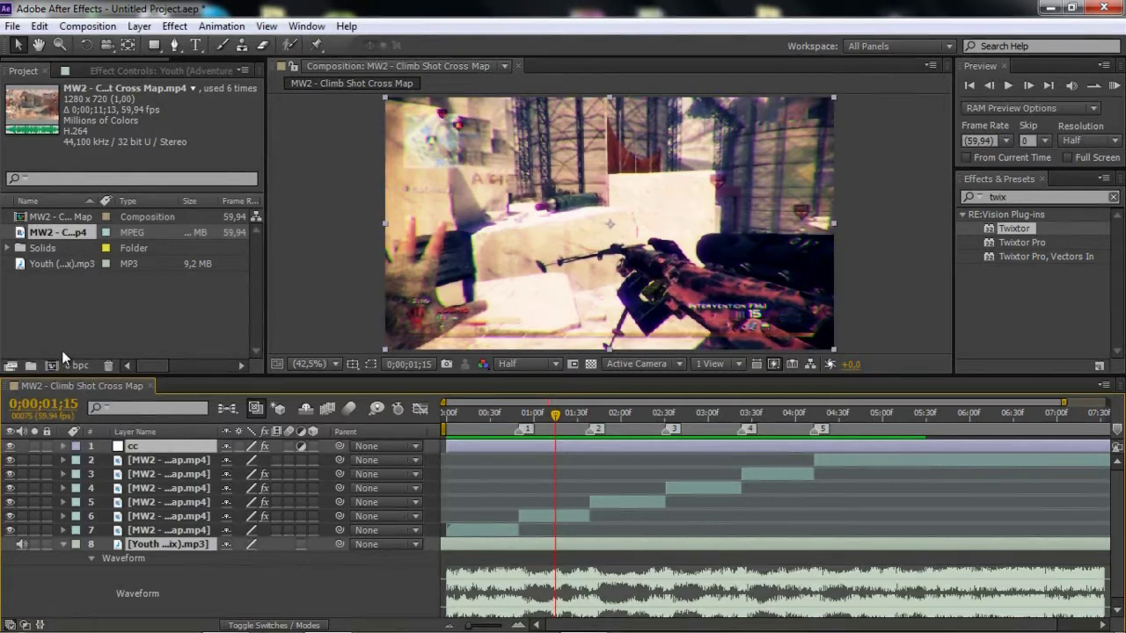
Create Comp 1, paste in the adjustment layer and Youth mp3, and put the music below.
{"action": "left_click", "coordinate": [87, 26]}
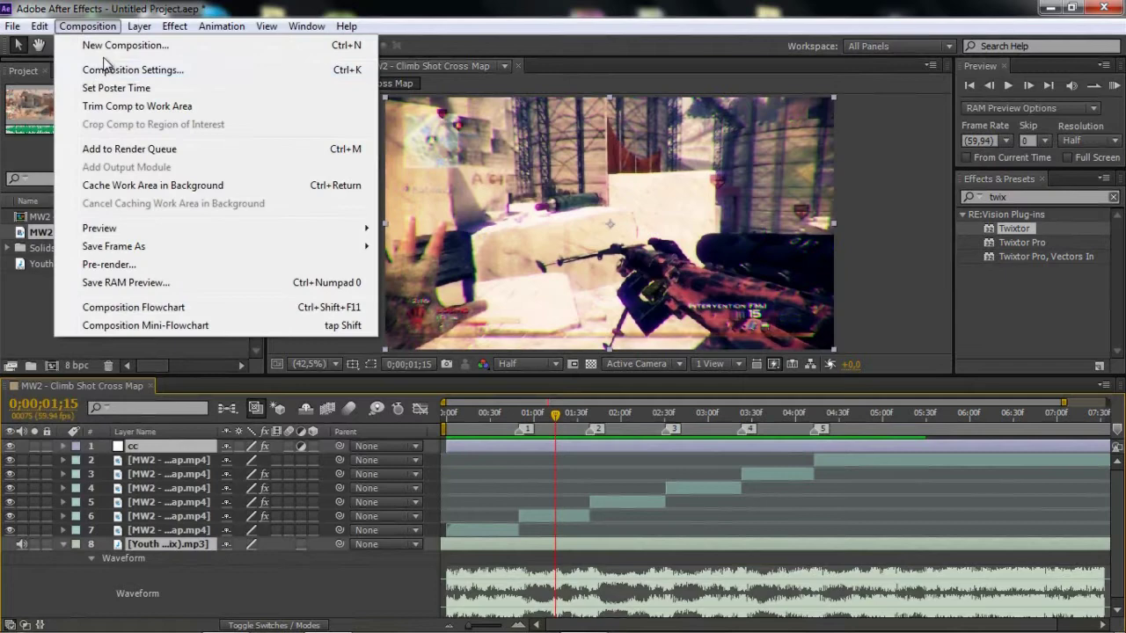
{"action": "left_click", "coordinate": [102, 69]}
{"action": "left_click", "coordinate": [493, 320]}
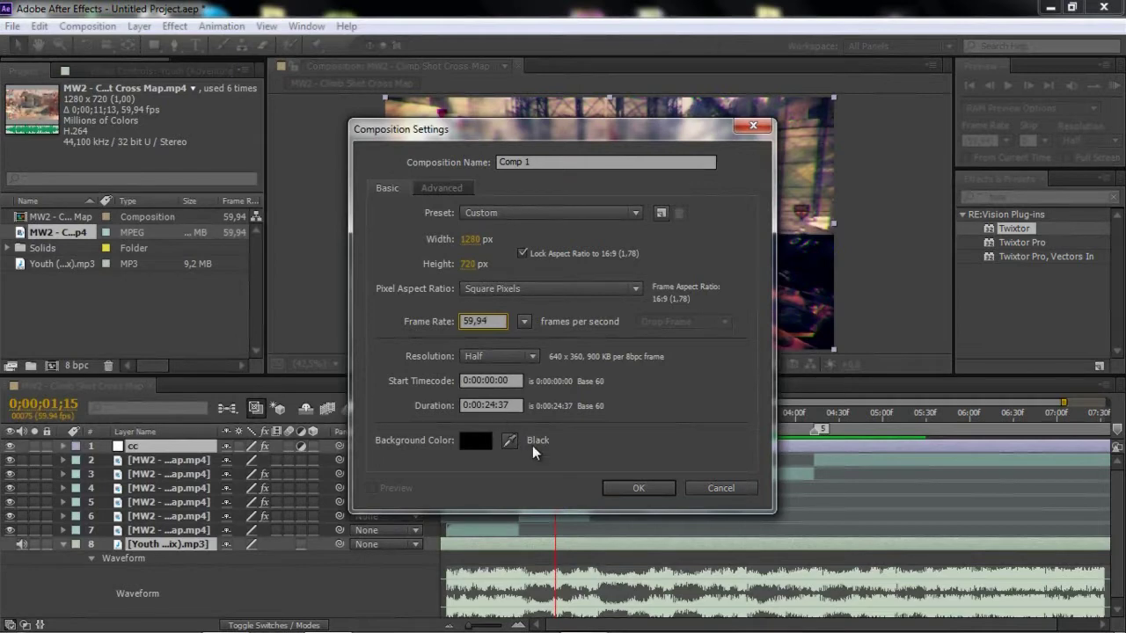
{"action": "left_click", "coordinate": [652, 488]}
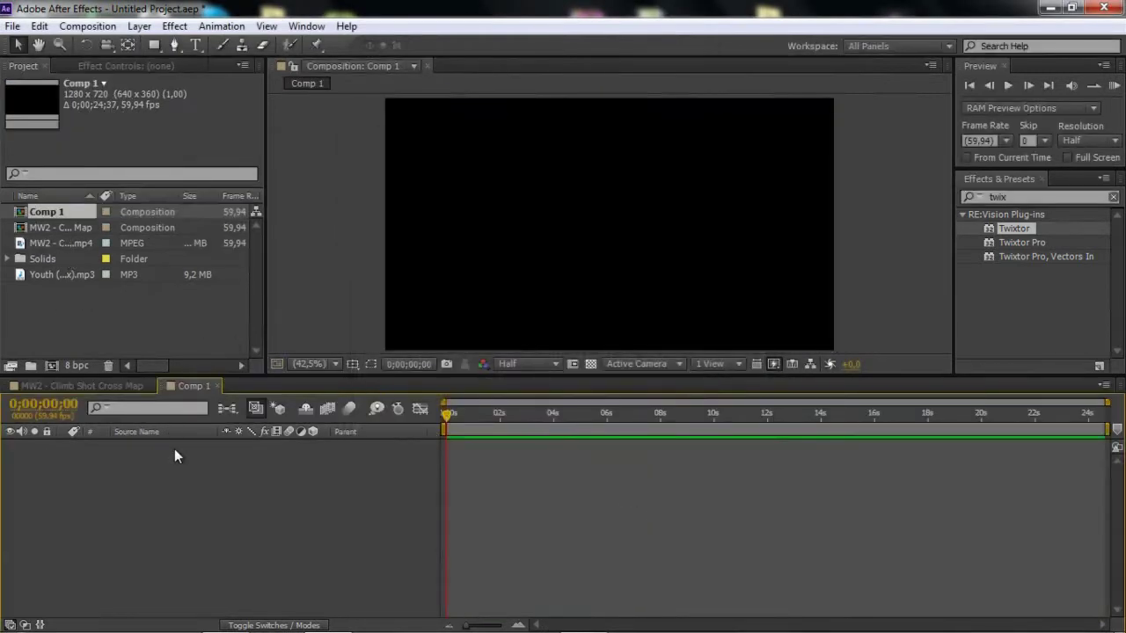
{"action": "key", "text": "ctrl+v"}
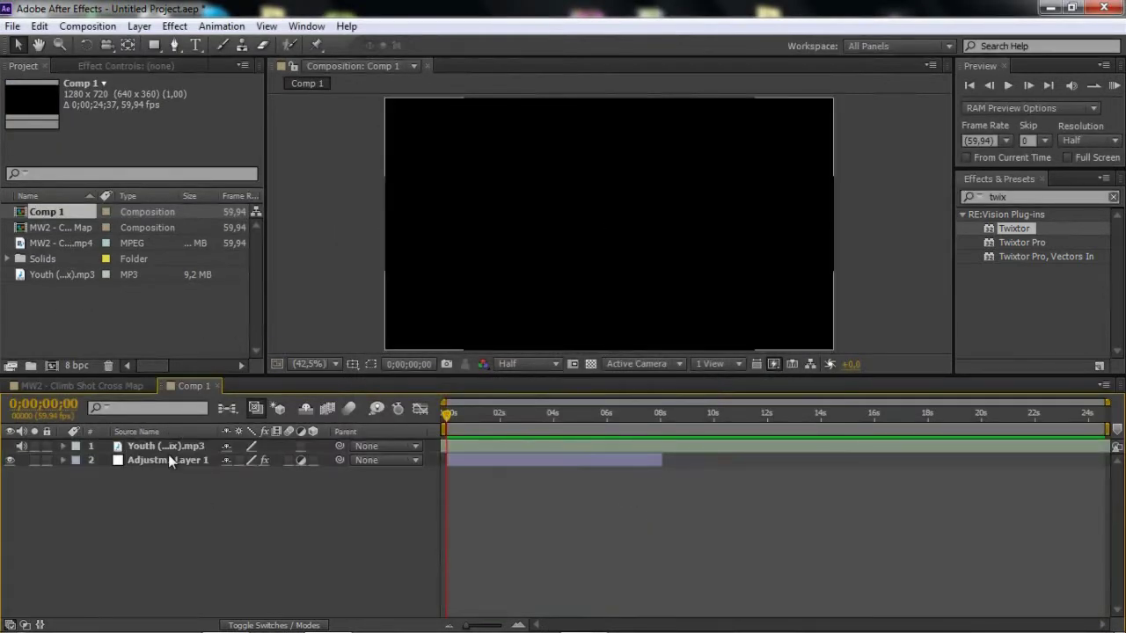
{"action": "left_click_drag", "start_coordinate": [168, 451], "coordinate": [162, 478]}
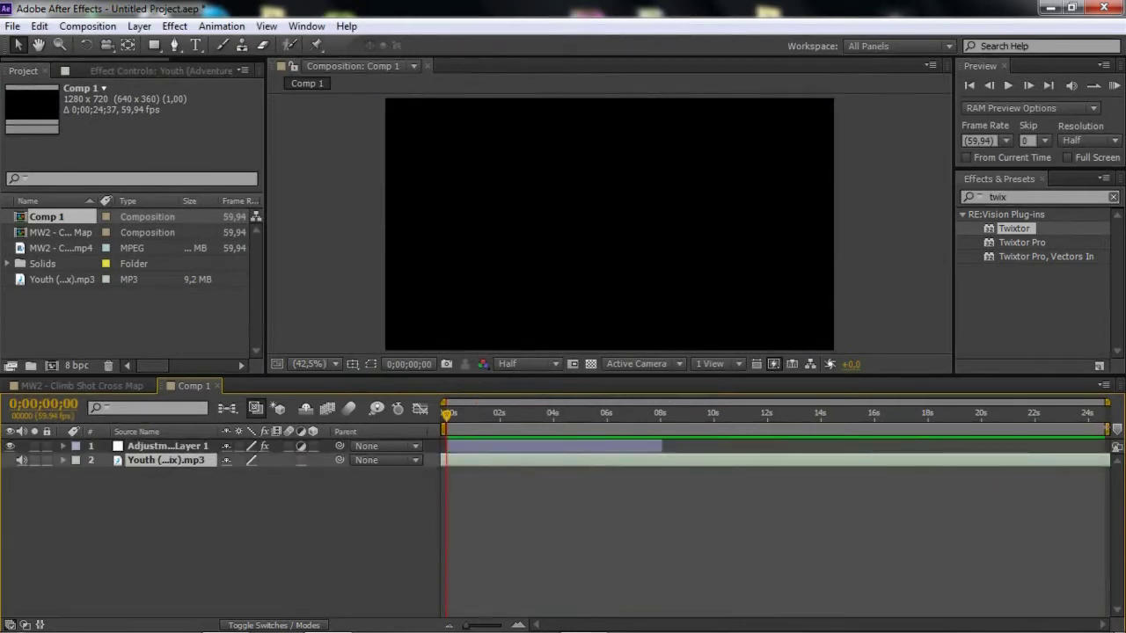
Trim Comp 1 to a work area ending near 8 seconds, then return to the start.
{"action": "mouse_move", "coordinate": [1110, 431]}
{"action": "left_mouse_down"}
{"action": "mouse_move", "coordinate": [662, 440]}
{"action": "mouse_move", "coordinate": [665, 468]}
{"action": "left_mouse_up"}
{"action": "right_click", "coordinate": [666, 429]}
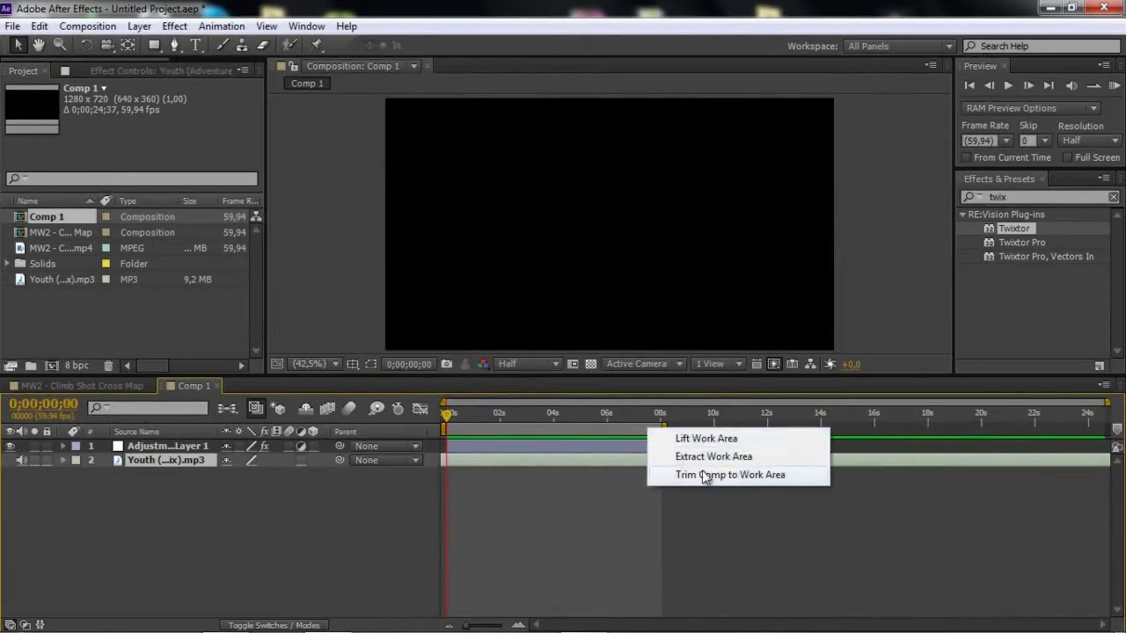
{"action": "left_click", "coordinate": [702, 469]}
{"action": "left_click", "coordinate": [587, 415]}
{"action": "key", "text": "Home"}
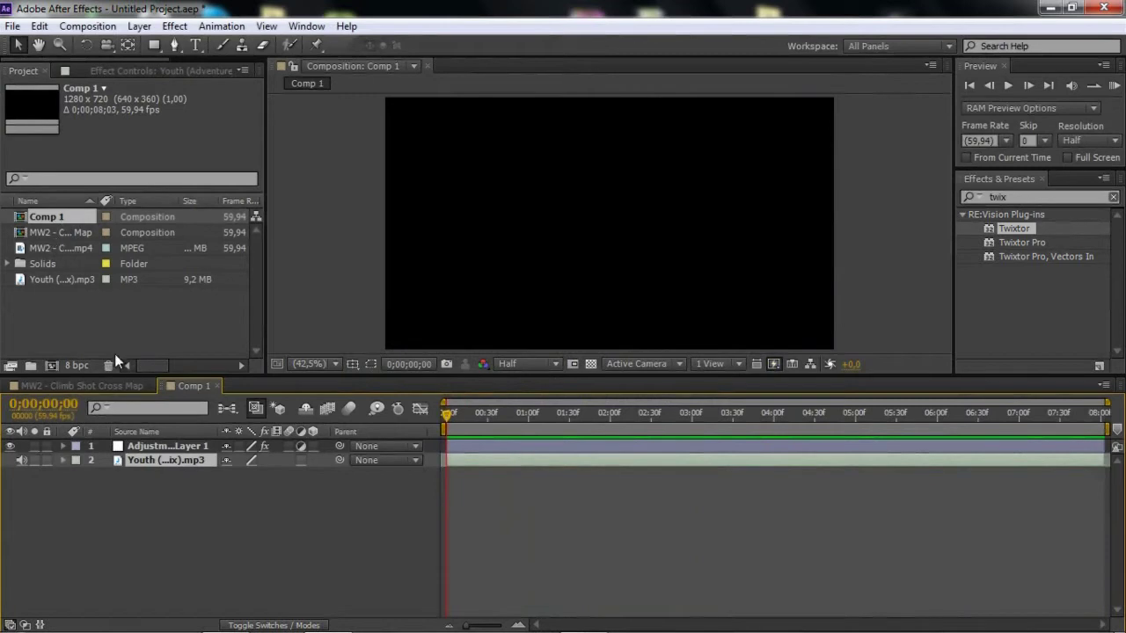
Add the MW2 Cross Map clip to Comp 1 and rename the adjustment layer 'cc'.
{"action": "left_click_drag", "start_coordinate": [58, 247], "coordinate": [178, 453]}
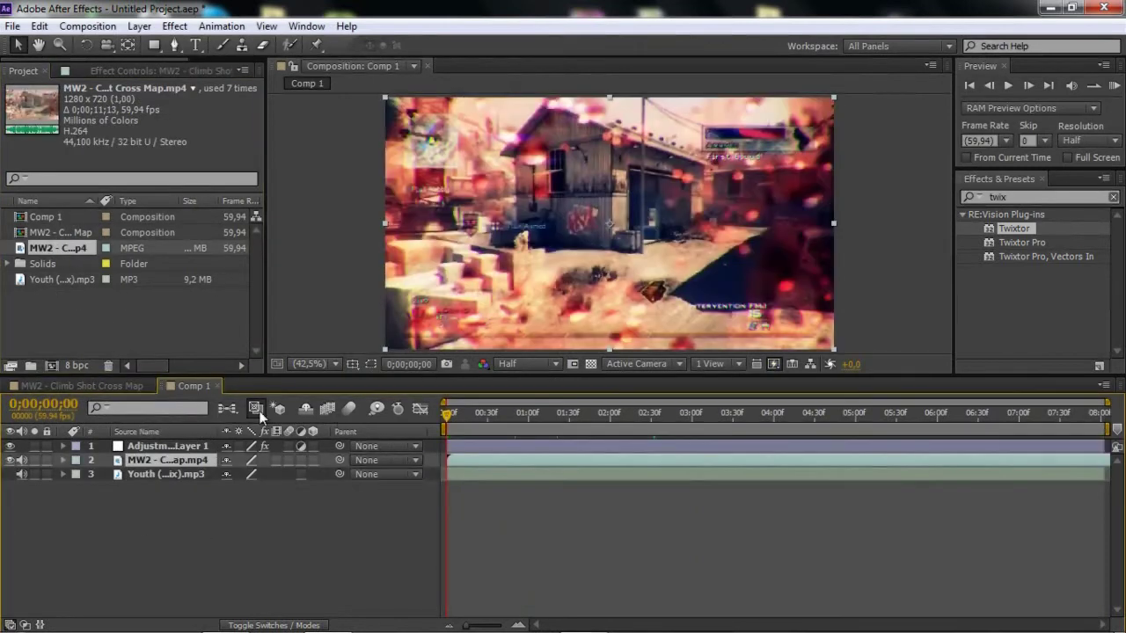
{"action": "right_click", "coordinate": [144, 446]}
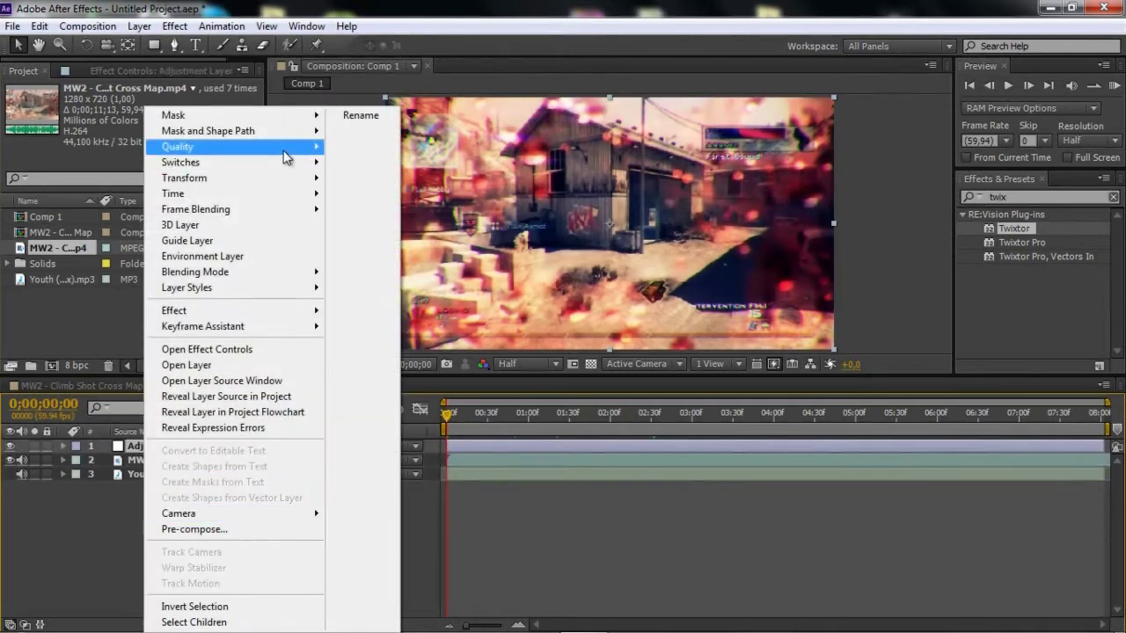
{"action": "left_click", "coordinate": [347, 116]}
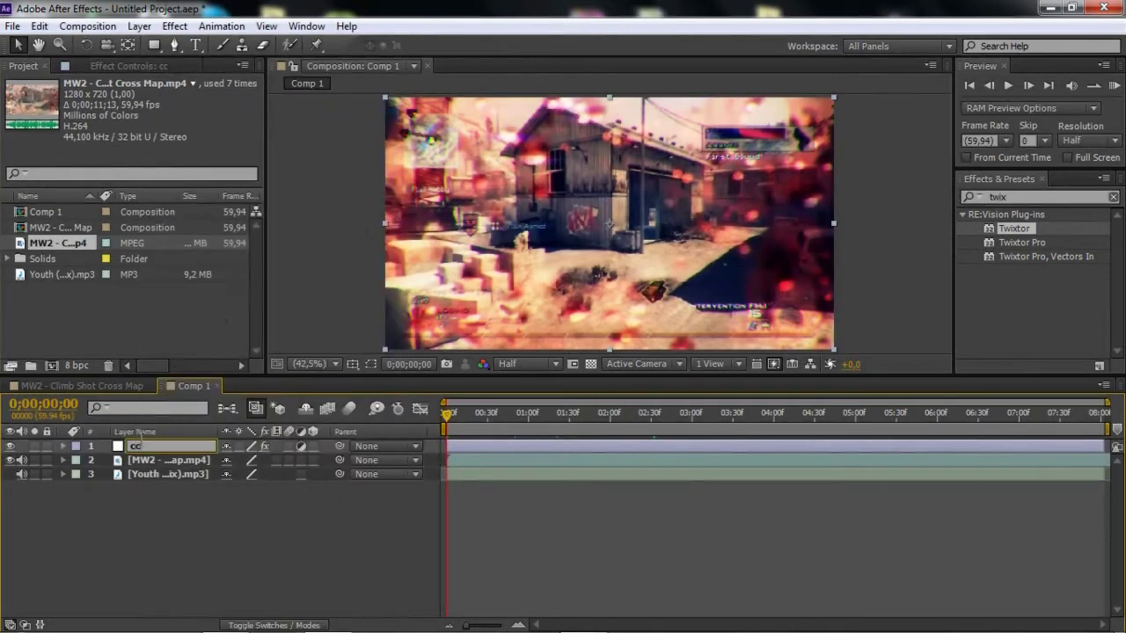
{"action": "type", "text": "cc"}
{"action": "left_click", "coordinate": [155, 453]}
Show the Youth mp3 layer's audio waveform with the L shortcut.
{"action": "left_click", "coordinate": [156, 443]}
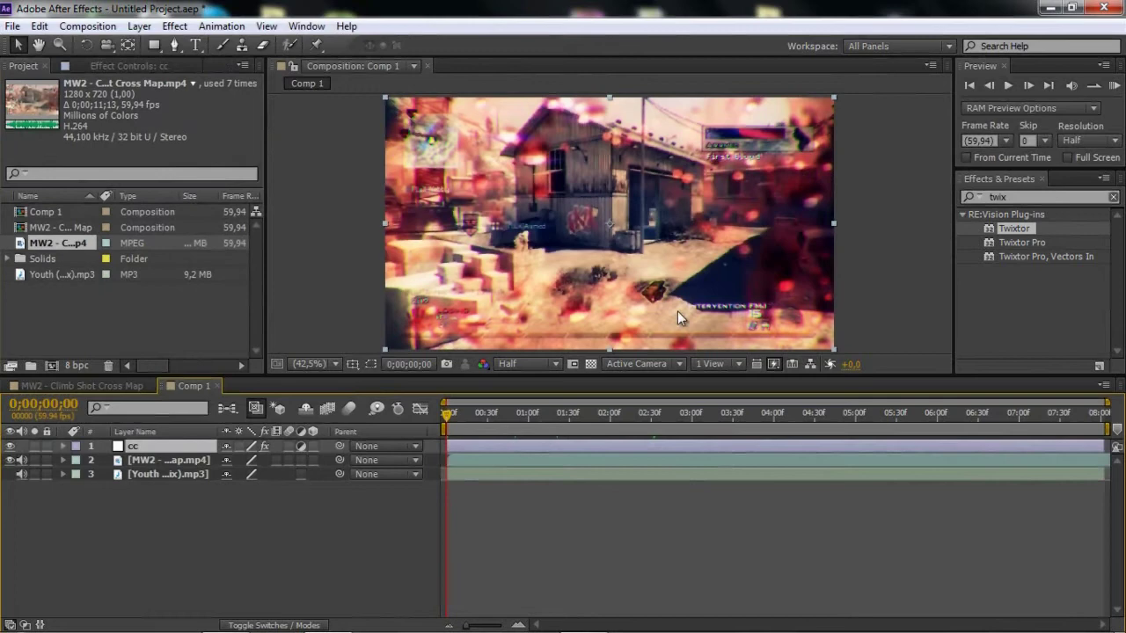
{"action": "left_click_drag", "start_coordinate": [466, 417], "coordinate": [431, 428]}
{"action": "left_click", "coordinate": [148, 461]}
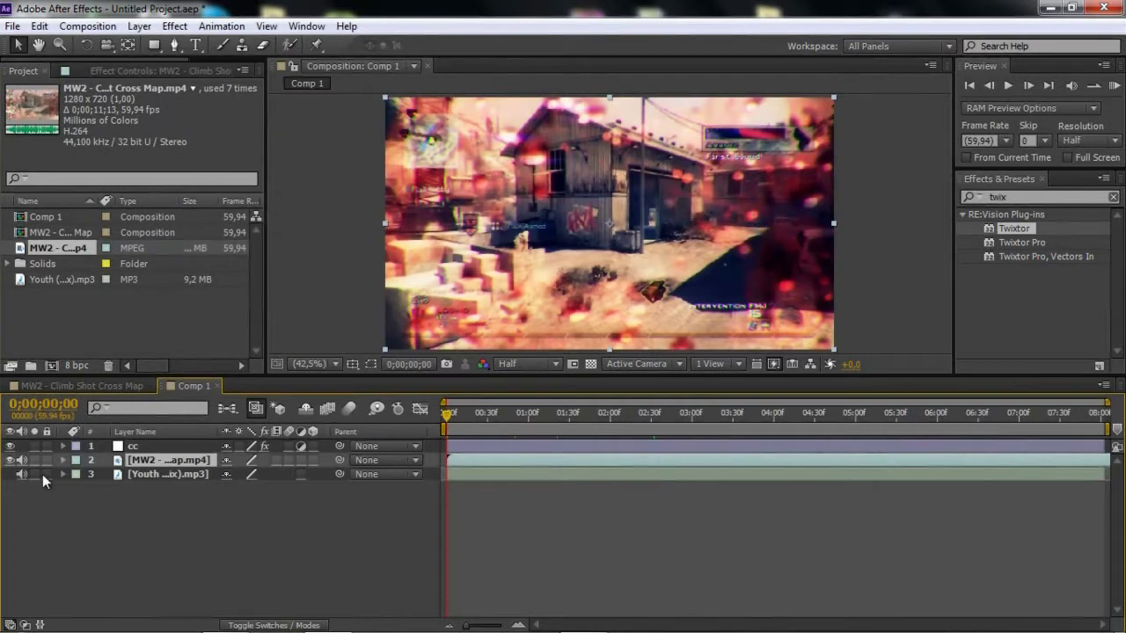
{"action": "left_click", "coordinate": [133, 474]}
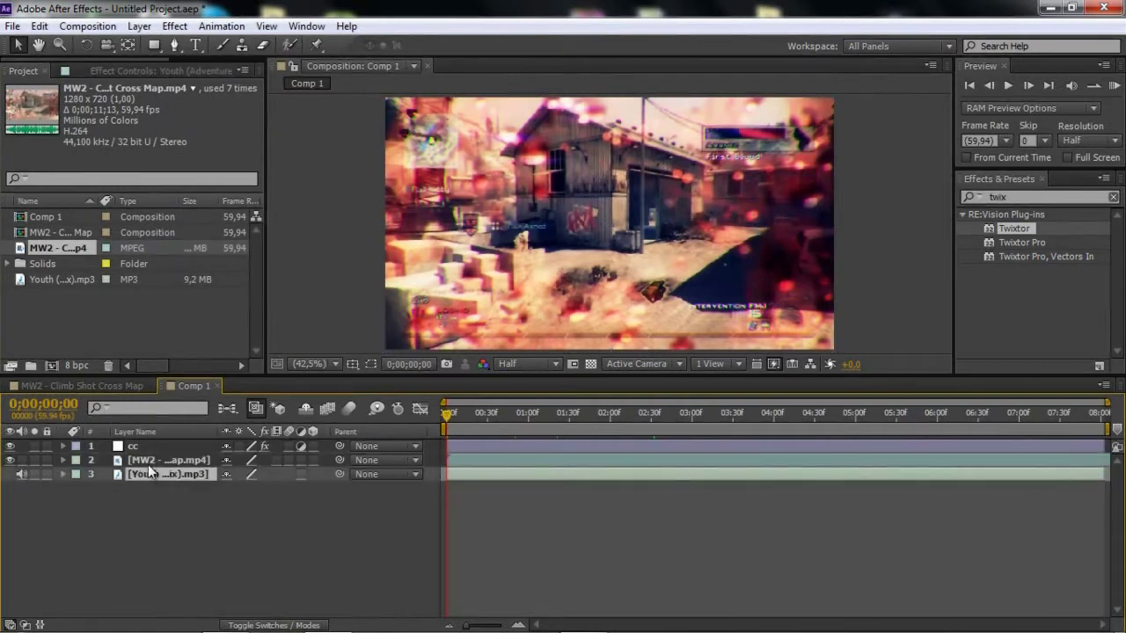
{"action": "key", "text": "l"}
{"action": "key", "text": "l"}
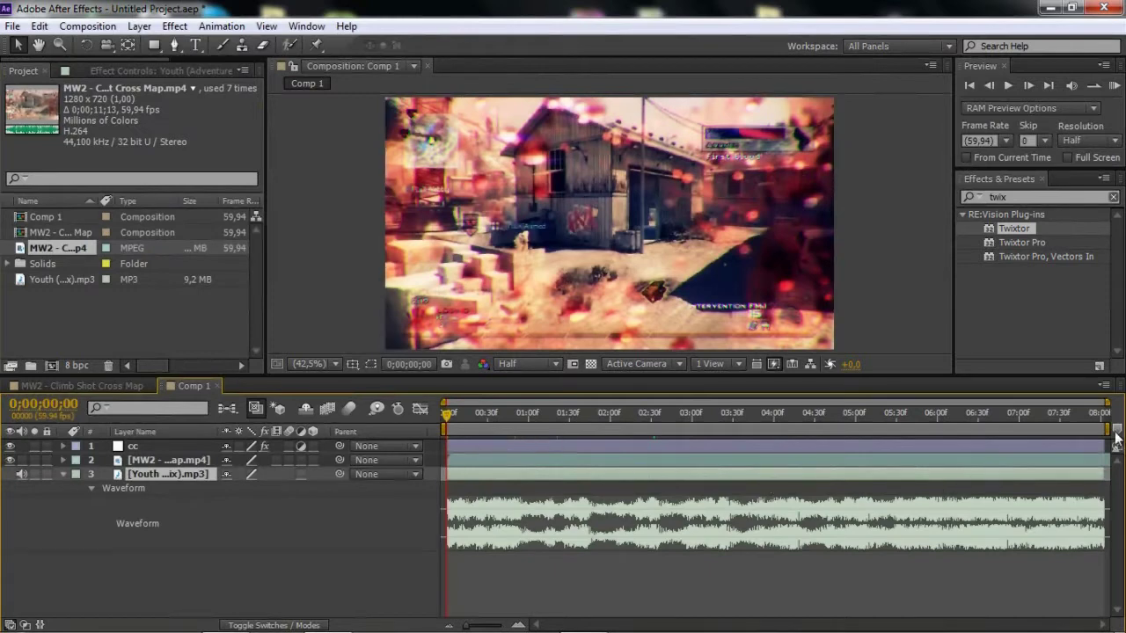
Zoom the timeline in, hide the cc and gameplay video, and preview the music.
{"action": "left_click_drag", "start_coordinate": [1108, 403], "coordinate": [925, 404]}
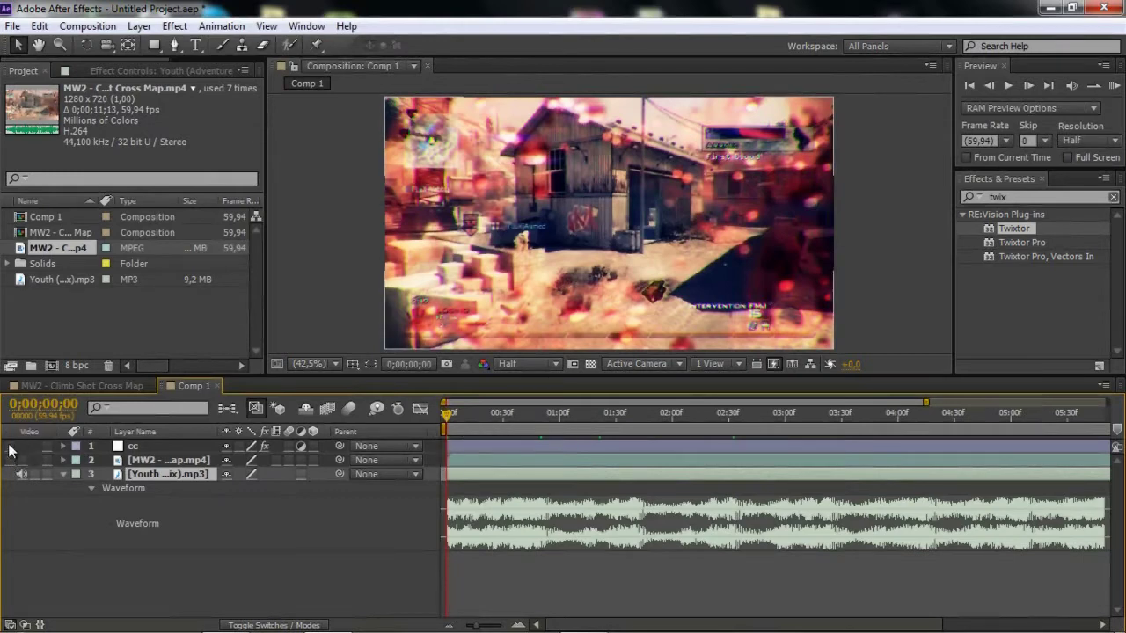
{"action": "left_click_drag", "start_coordinate": [10, 446], "coordinate": [10, 460]}
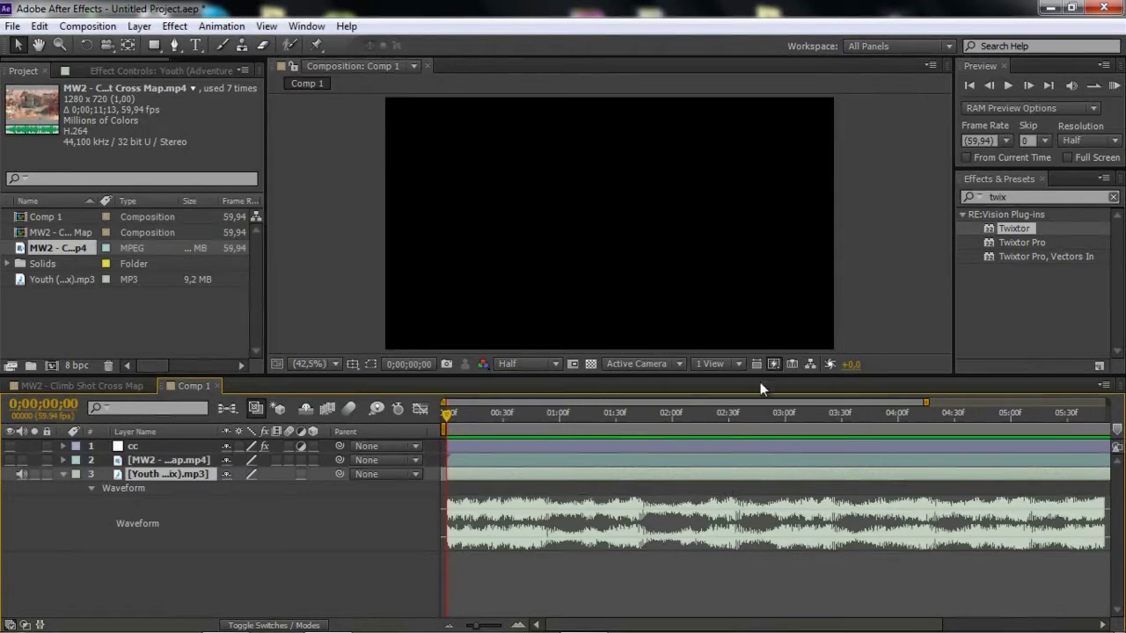
{"action": "left_click", "coordinate": [1114, 88]}
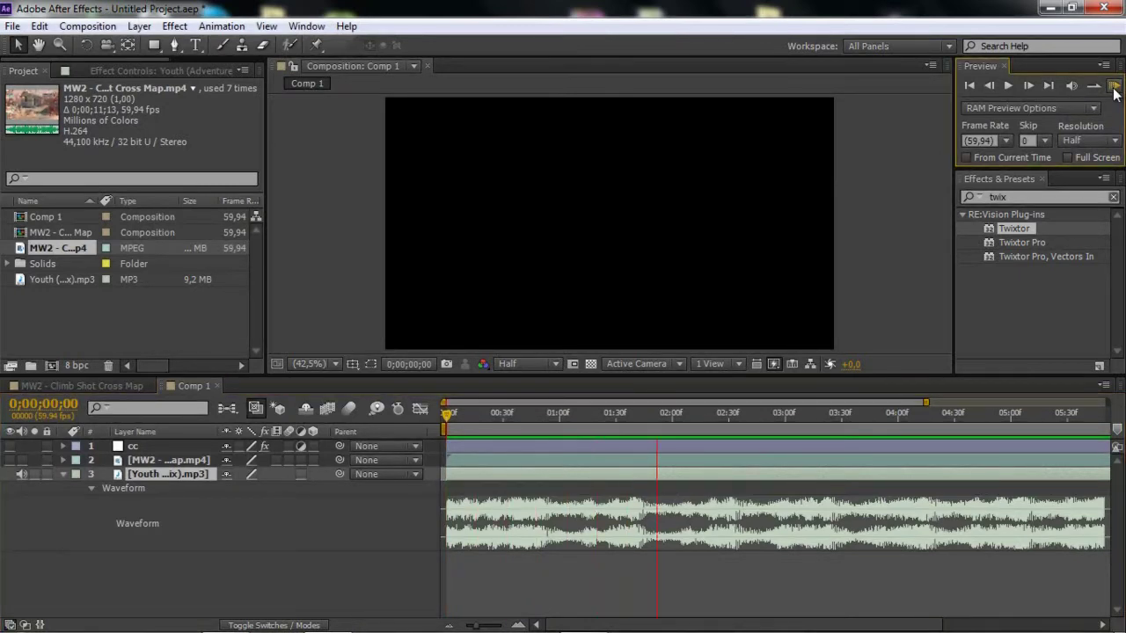
{"action": "key", "text": "space"}
Scrub and preview the song's opening to find the first beat near 0;00;00;49.
{"action": "left_click_drag", "start_coordinate": [490, 627], "coordinate": [498, 626]}
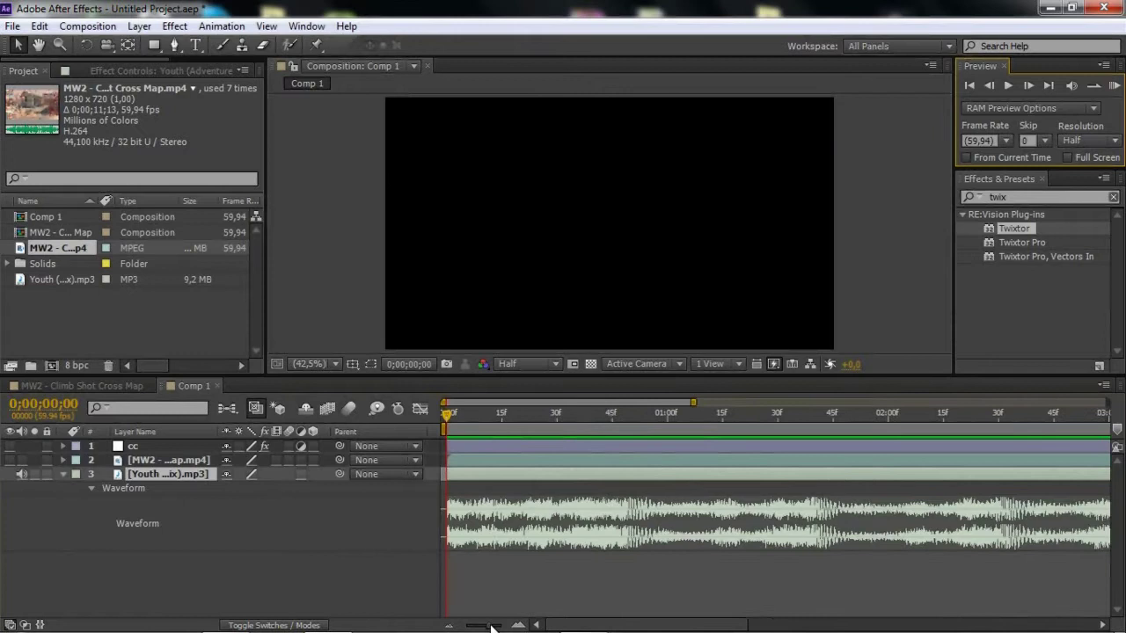
{"action": "left_click", "coordinate": [692, 415]}
{"action": "left_click_drag", "start_coordinate": [691, 418], "coordinate": [671, 426]}
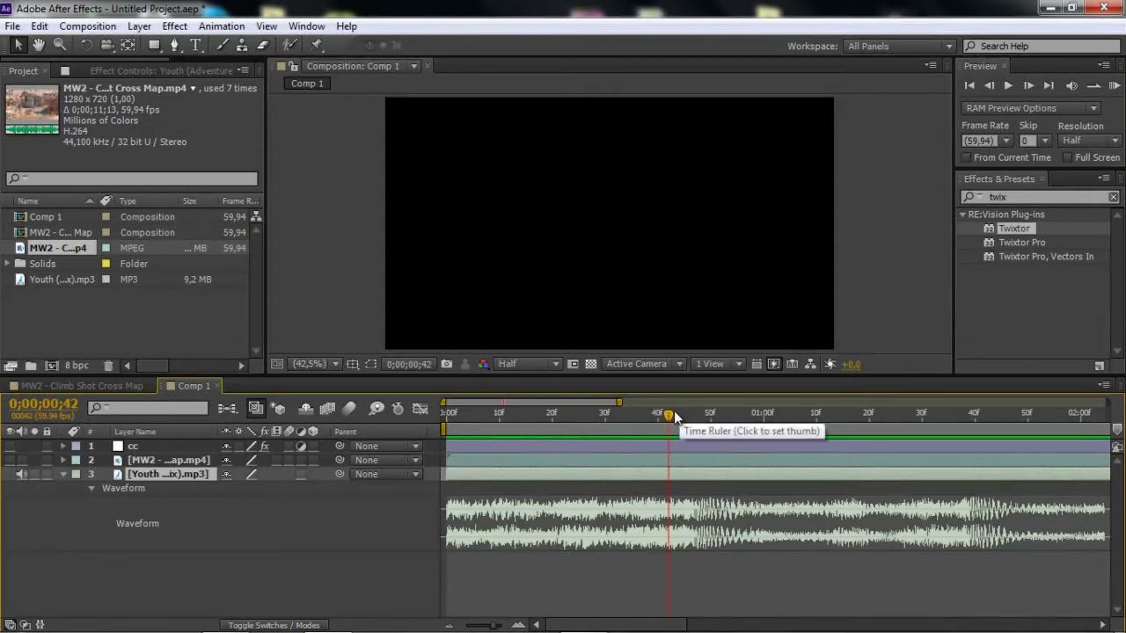
{"action": "left_click_drag", "start_coordinate": [668, 414], "coordinate": [559, 457]}
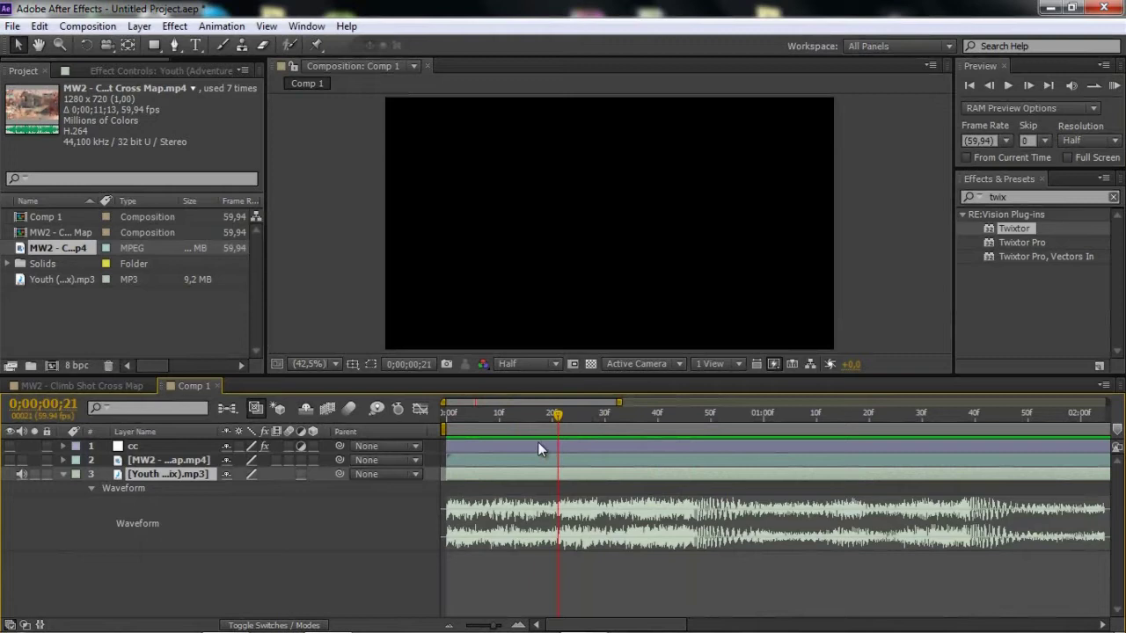
{"action": "left_click", "coordinate": [1113, 86]}
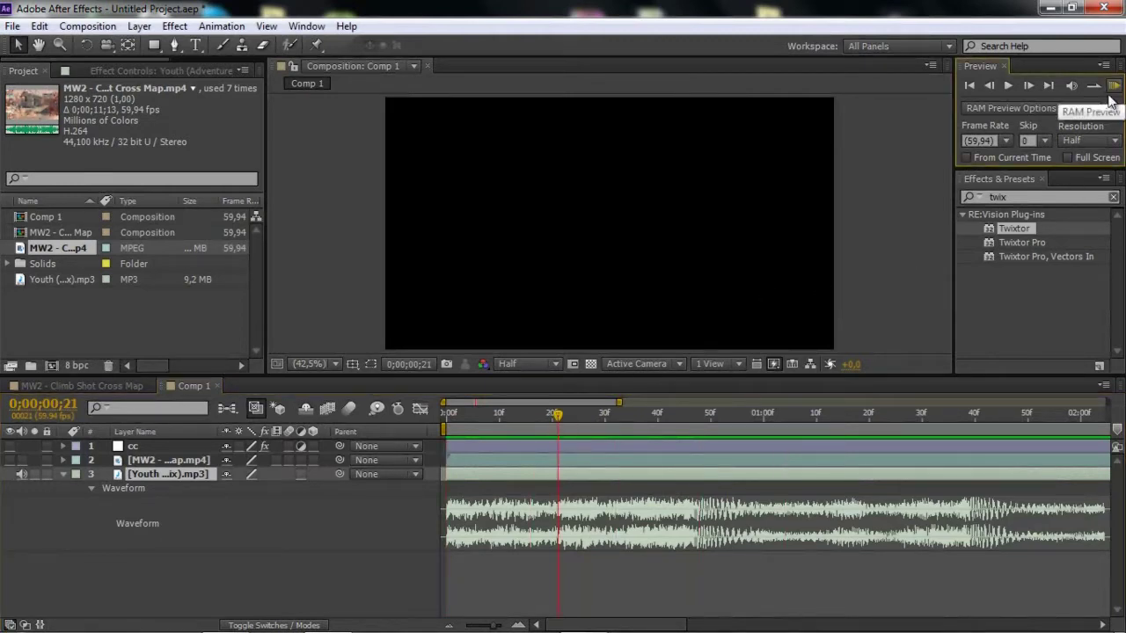
{"action": "left_click", "coordinate": [699, 413]}
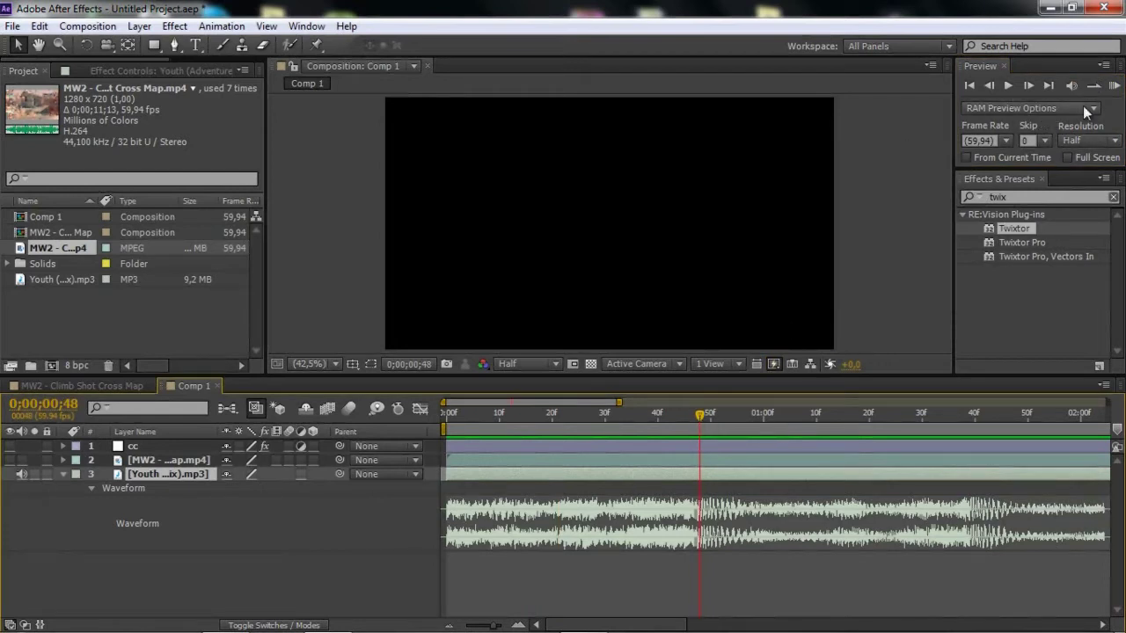
{"action": "left_click", "coordinate": [603, 414]}
{"action": "left_click_drag", "start_coordinate": [606, 413], "coordinate": [705, 475]}
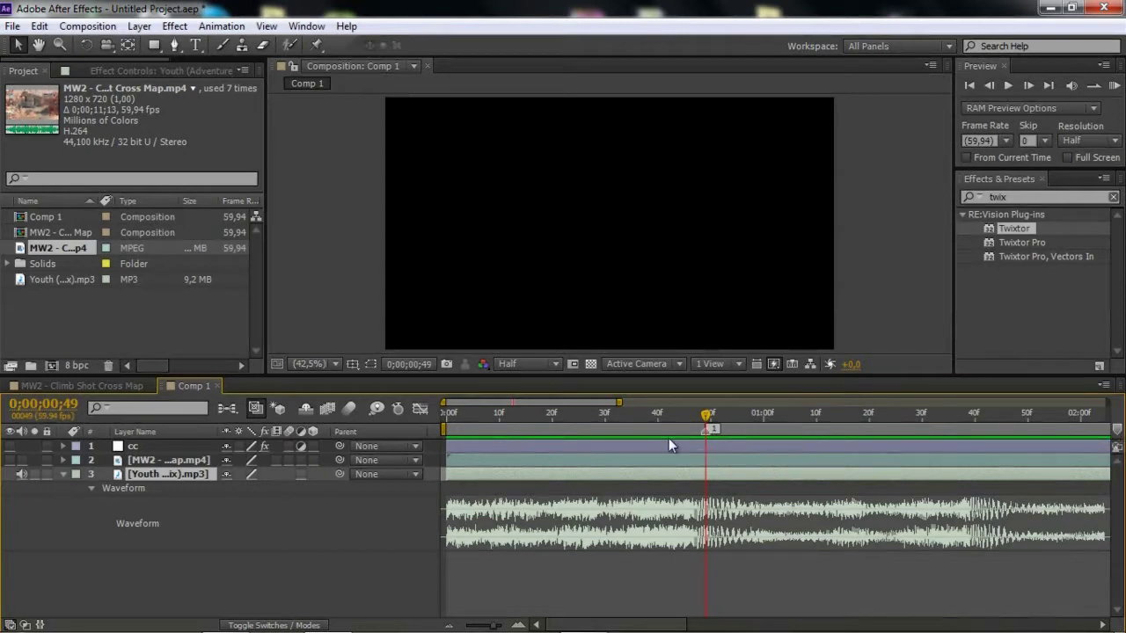
Find the second beat and drop composition marker 2 on it.
{"action": "left_click_drag", "start_coordinate": [599, 402], "coordinate": [694, 400]}
{"action": "left_click", "coordinate": [576, 419]}
{"action": "left_click_drag", "start_coordinate": [575, 419], "coordinate": [604, 433]}
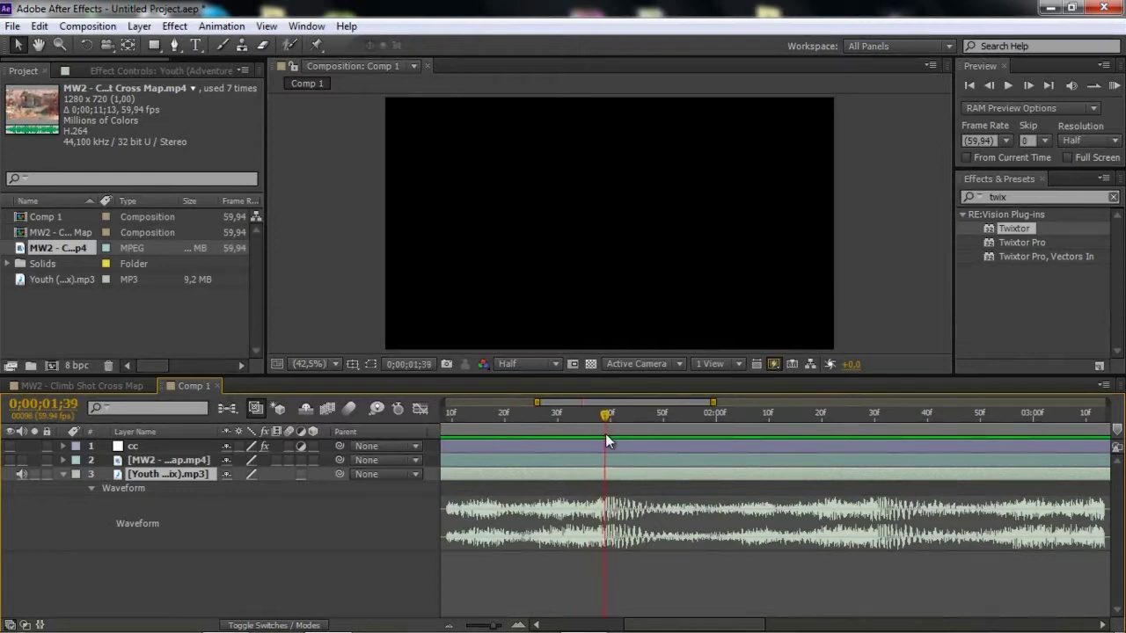
{"action": "left_click_drag", "start_coordinate": [1116, 429], "coordinate": [611, 430]}
Place marker 3 on the third beat, closing the stray Paint panel and nudging it later.
{"action": "left_click_drag", "start_coordinate": [688, 402], "coordinate": [777, 402]}
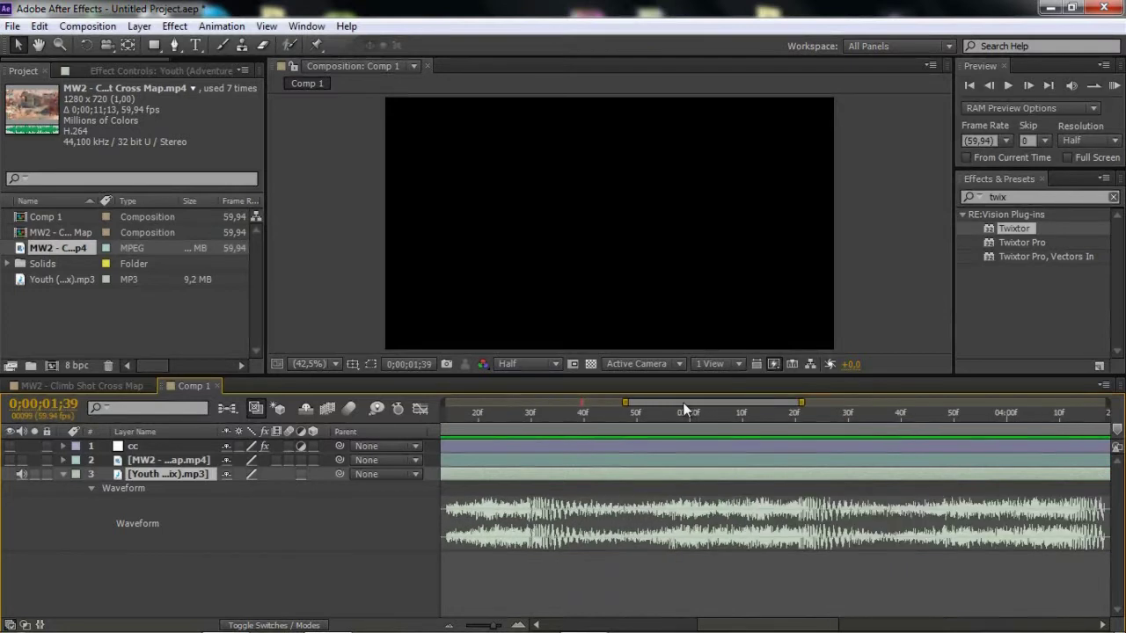
{"action": "mouse_move", "coordinate": [526, 415]}
{"action": "left_mouse_down"}
{"action": "mouse_move", "coordinate": [520, 429]}
{"action": "mouse_move", "coordinate": [536, 427]}
{"action": "left_mouse_up"}
{"action": "left_click_drag", "start_coordinate": [1116, 429], "coordinate": [535, 469]}
{"action": "key", "text": "ctrl+8"}
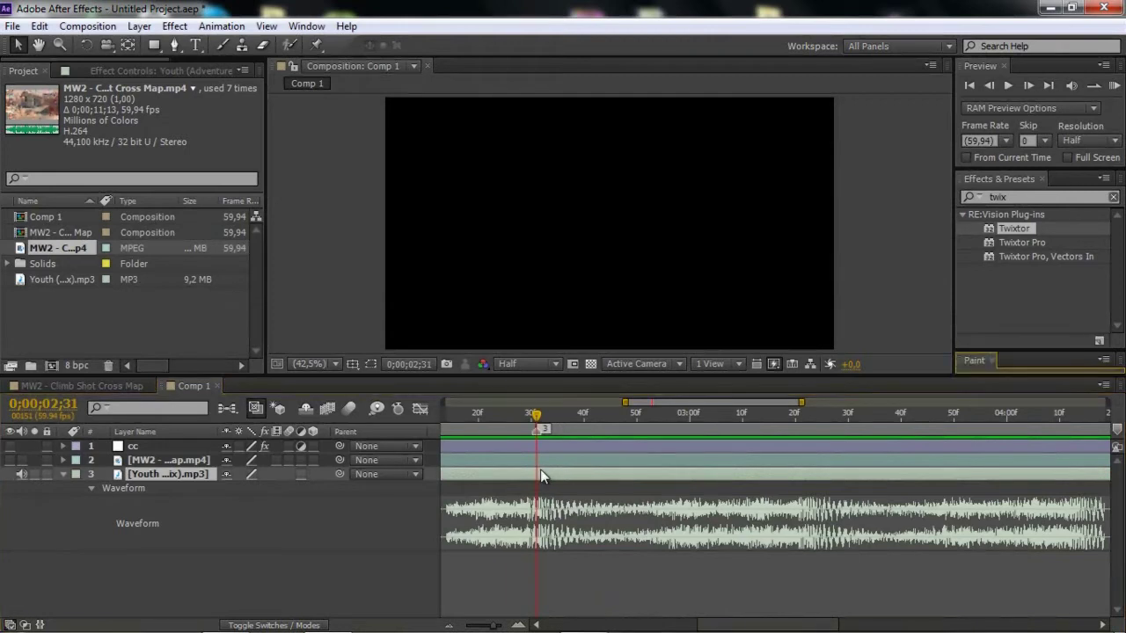
{"action": "left_click", "coordinate": [993, 359]}
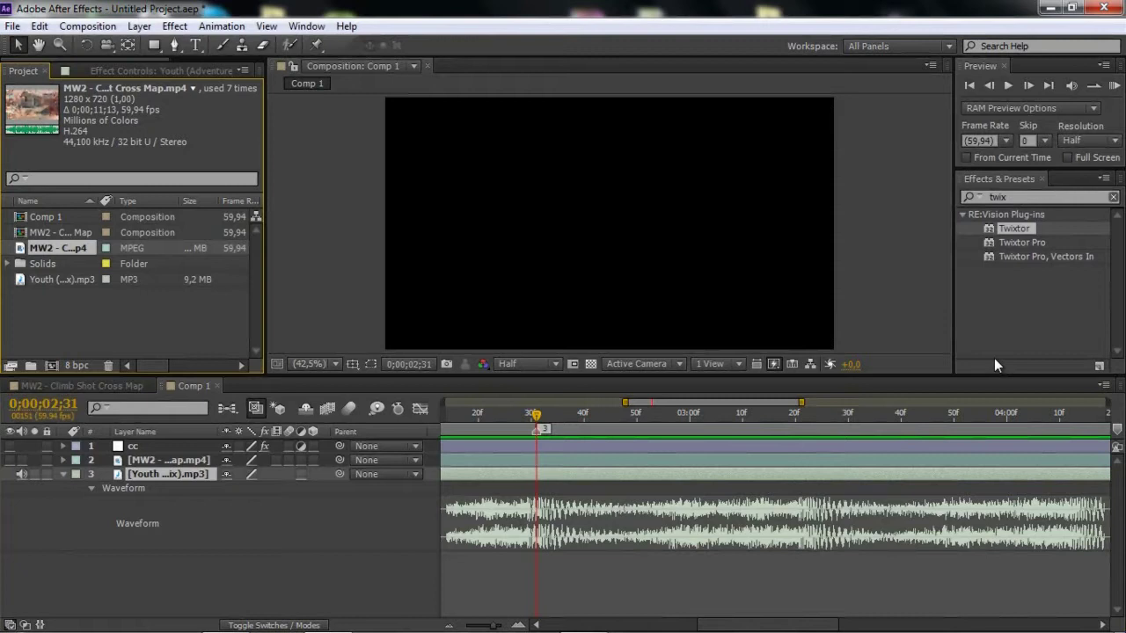
{"action": "left_click_drag", "start_coordinate": [532, 438], "coordinate": [801, 433]}
Place markers 4 and 5 on the next beats, the last at 0;00;04;13, and zoom out.
{"action": "left_click_drag", "start_coordinate": [1117, 430], "coordinate": [831, 431]}
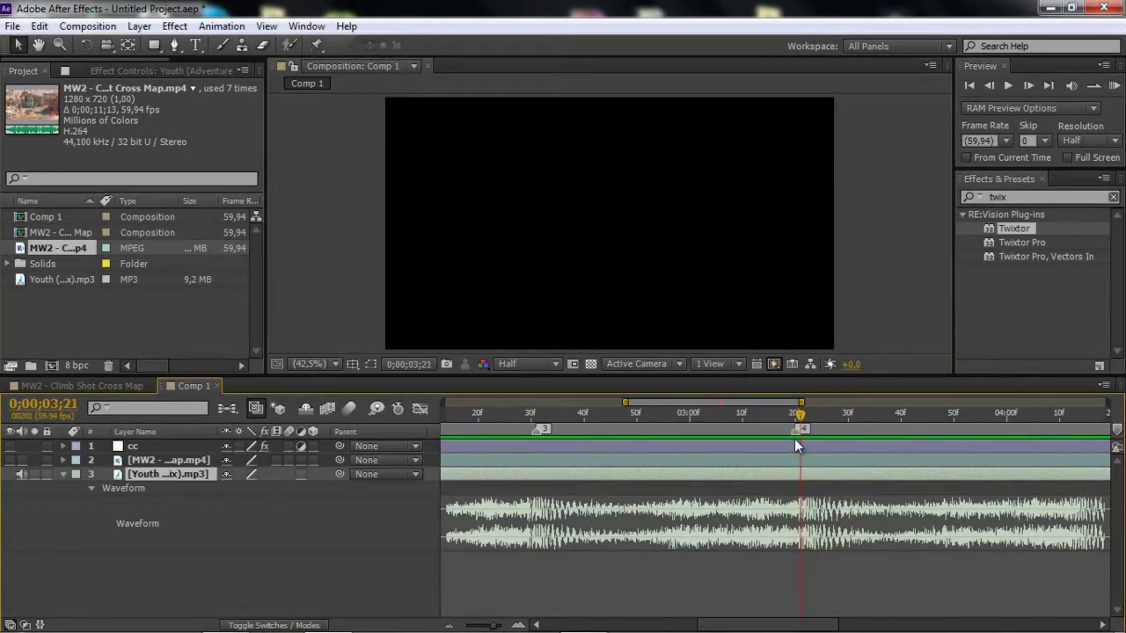
{"action": "mouse_move", "coordinate": [730, 402]}
{"action": "left_mouse_down"}
{"action": "mouse_move", "coordinate": [795, 391]}
{"action": "mouse_move", "coordinate": [819, 426]}
{"action": "mouse_move", "coordinate": [831, 425]}
{"action": "mouse_move", "coordinate": [820, 426]}
{"action": "left_mouse_up"}
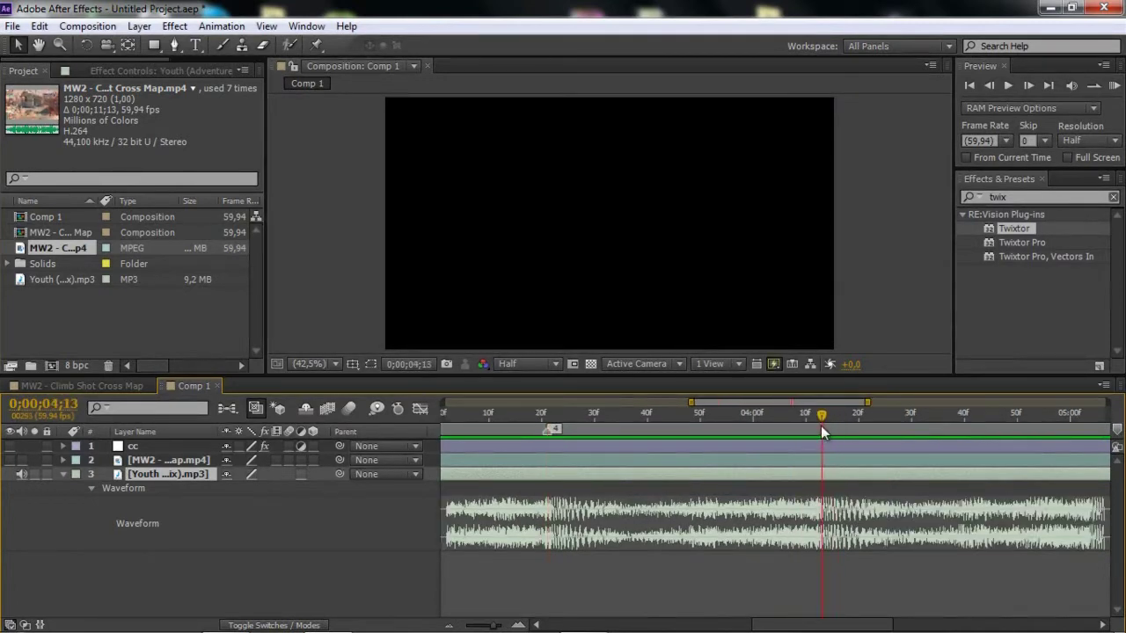
{"action": "left_click_drag", "start_coordinate": [1117, 430], "coordinate": [823, 443]}
{"action": "left_click_drag", "start_coordinate": [691, 402], "coordinate": [443, 402]}
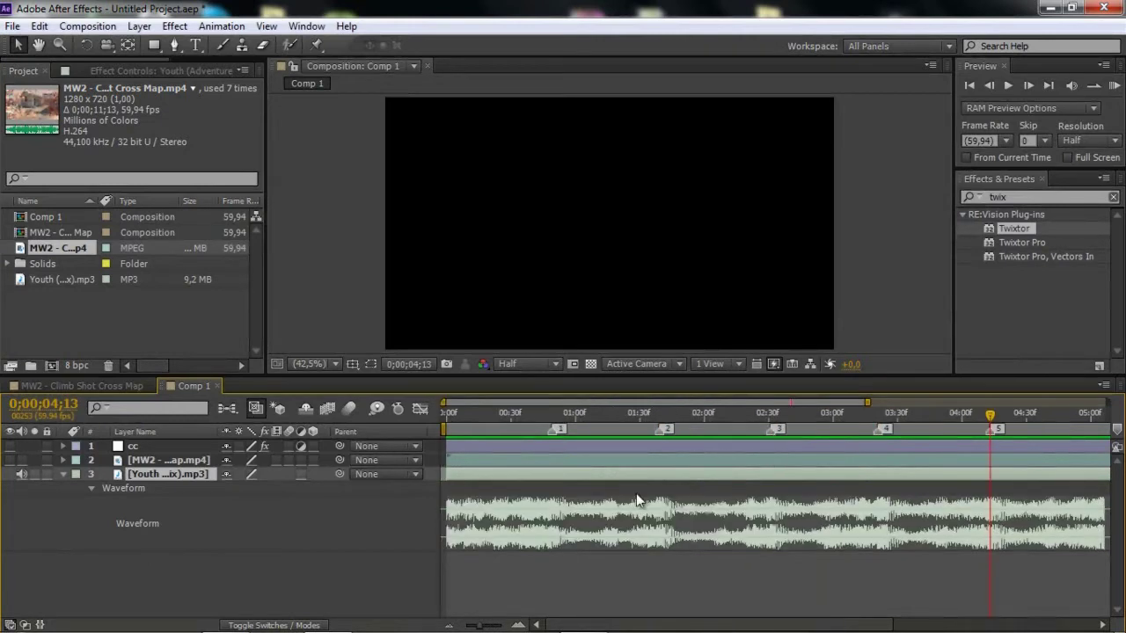
{"action": "left_click", "coordinate": [534, 458]}
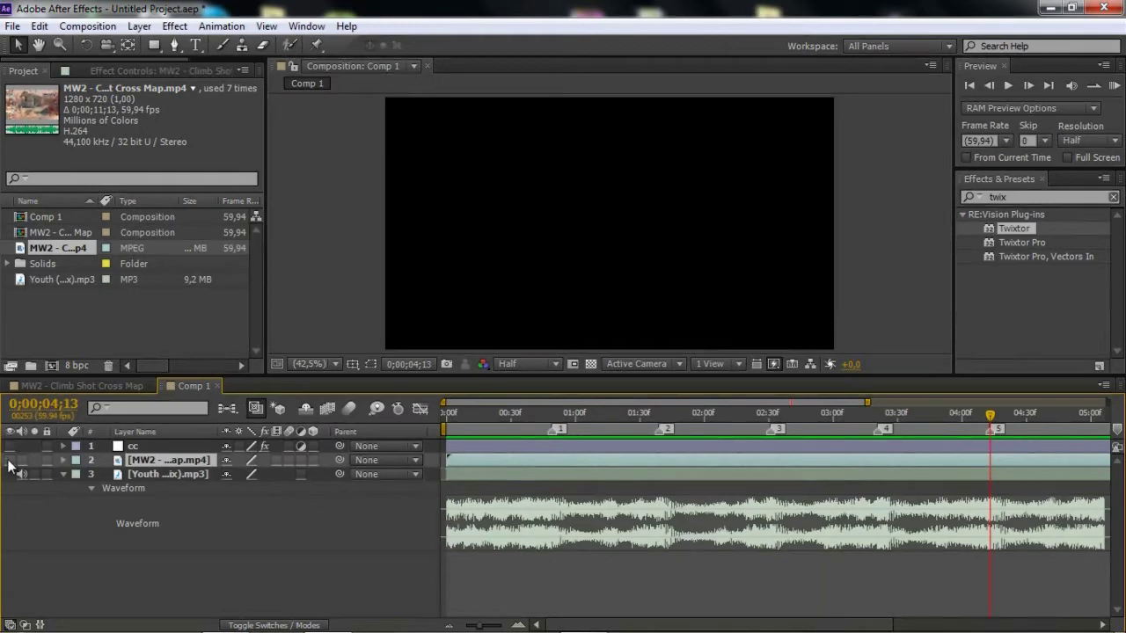
Show the cc and gameplay layers and add a second MW2 Cross Map copy with video hidden.
{"action": "left_click_drag", "start_coordinate": [10, 460], "coordinate": [10, 446]}
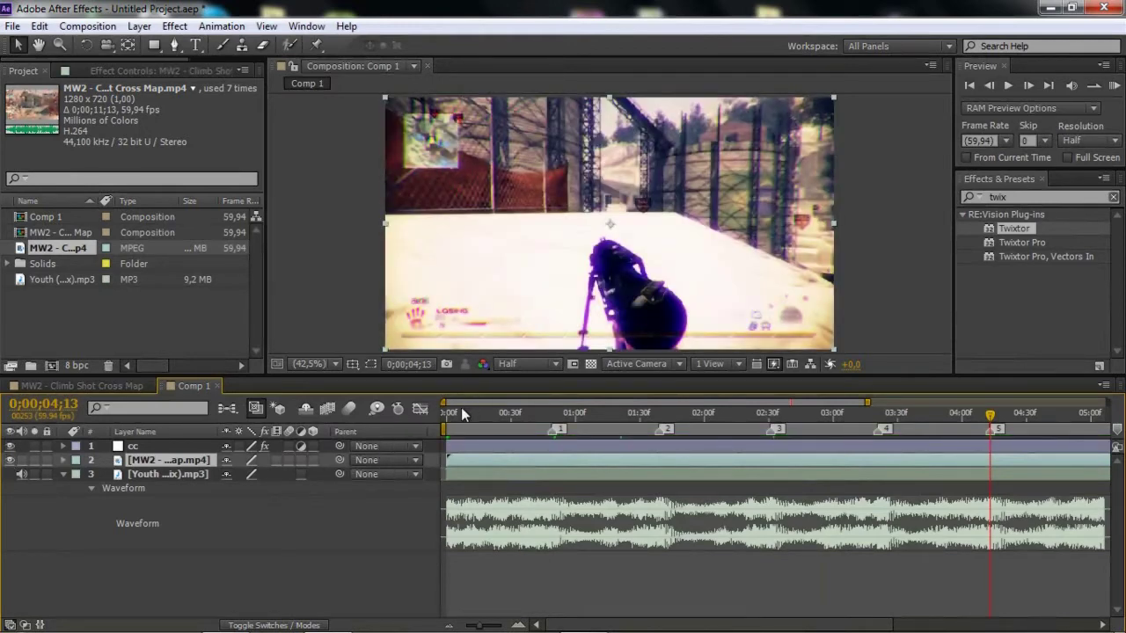
{"action": "left_click_drag", "start_coordinate": [451, 414], "coordinate": [541, 411]}
{"action": "left_click_drag", "start_coordinate": [82, 284], "coordinate": [155, 455]}
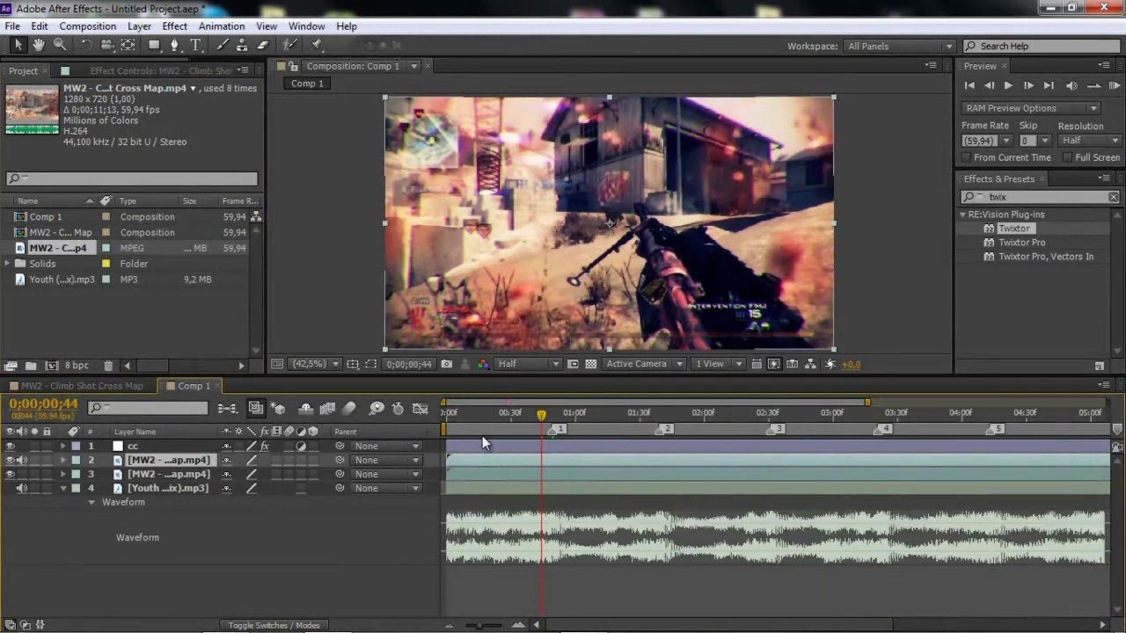
{"action": "left_click", "coordinate": [22, 460]}
{"action": "left_click", "coordinate": [9, 460]}
{"action": "left_click_drag", "start_coordinate": [493, 415], "coordinate": [472, 474]}
Slide the new gameplay copy earlier, comparing it against the original around frame 44.
{"action": "left_click", "coordinate": [490, 470]}
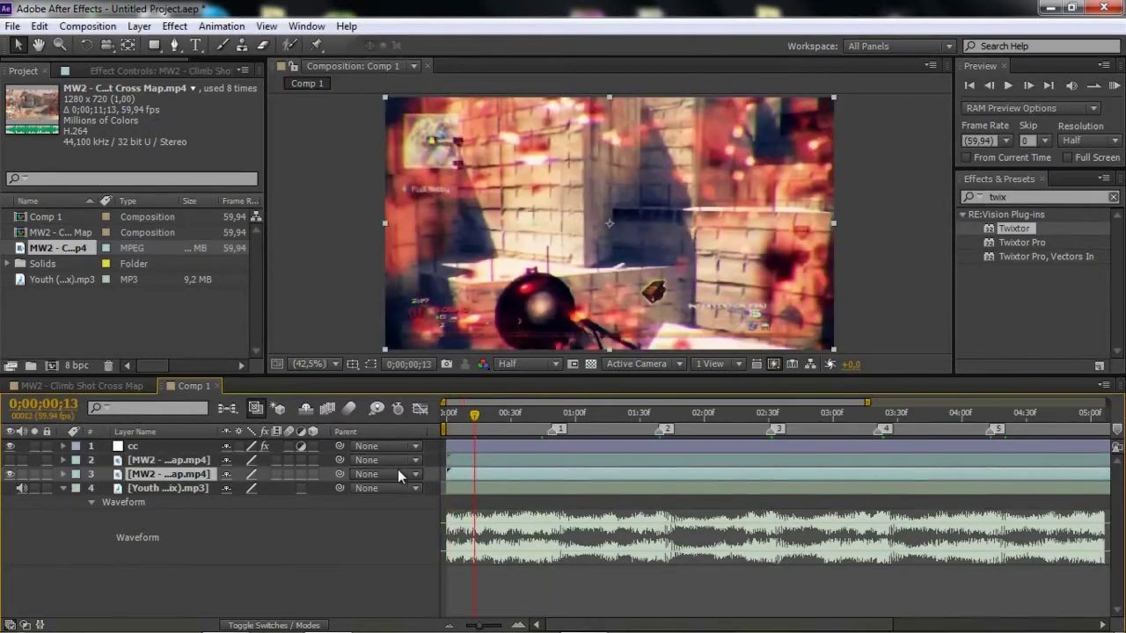
{"action": "left_click_drag", "start_coordinate": [476, 415], "coordinate": [553, 431]}
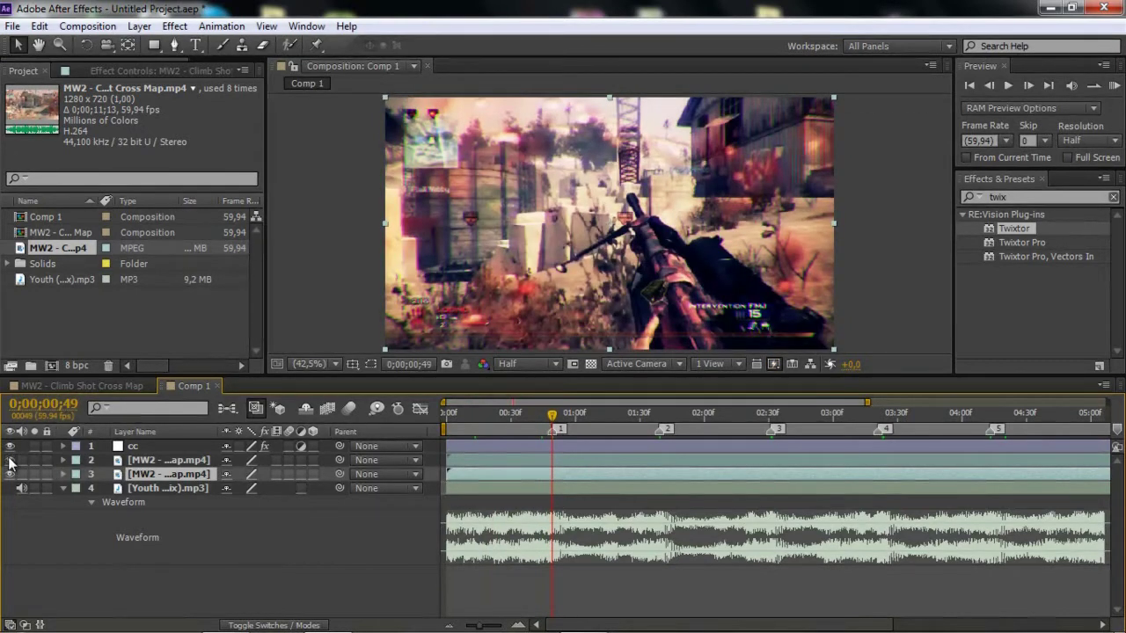
{"action": "left_click", "coordinate": [535, 460]}
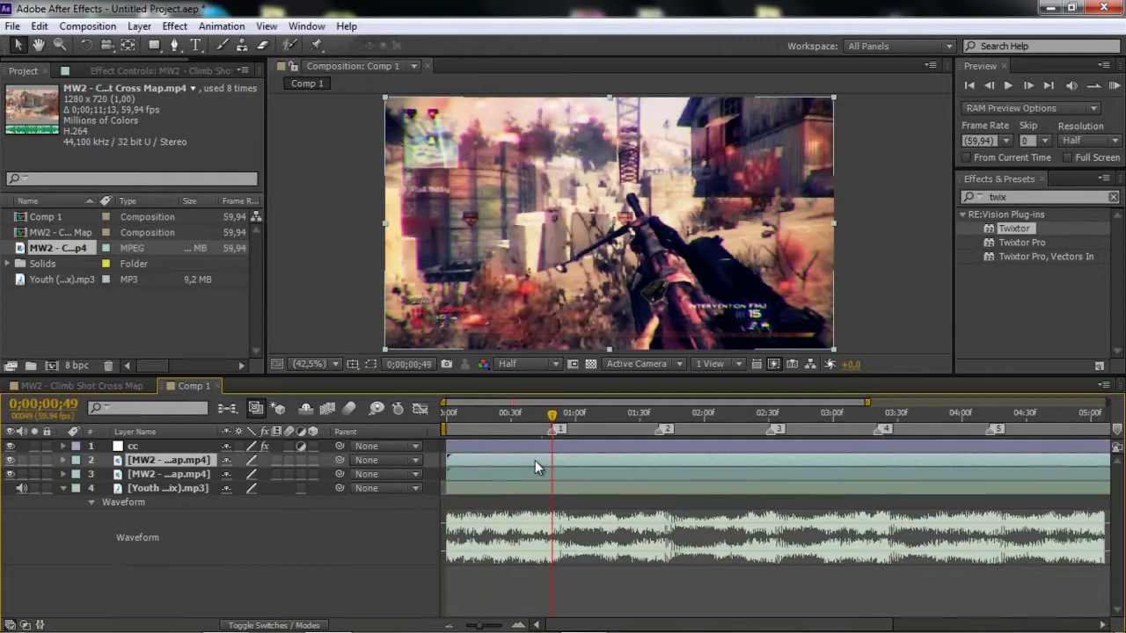
{"action": "left_click_drag", "start_coordinate": [496, 458], "coordinate": [436, 460]}
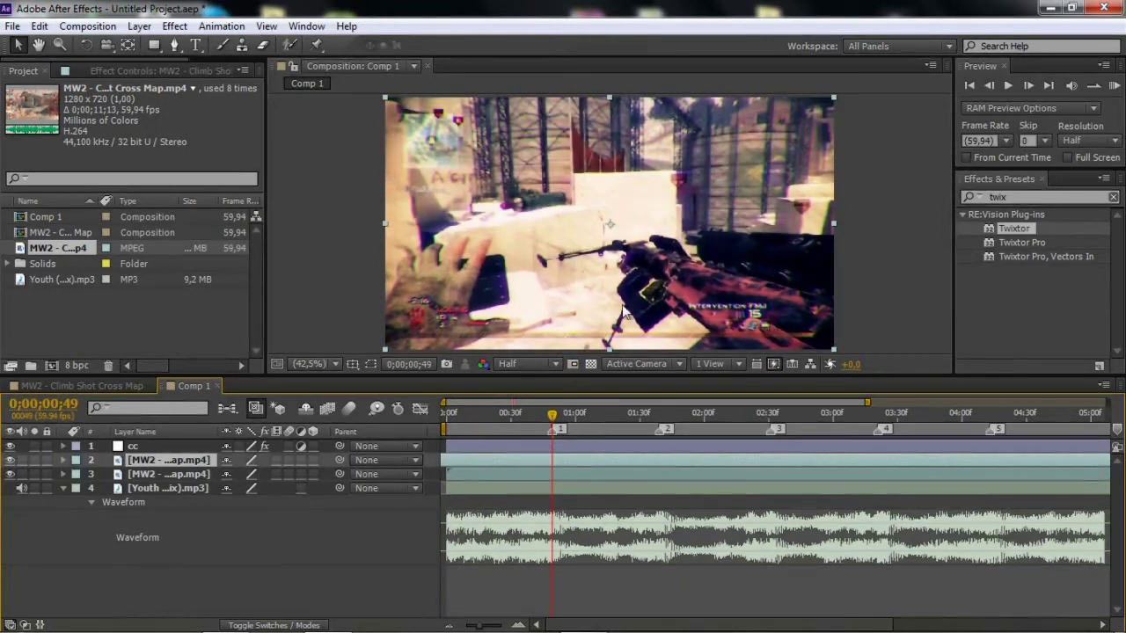
{"action": "left_click", "coordinate": [10, 460]}
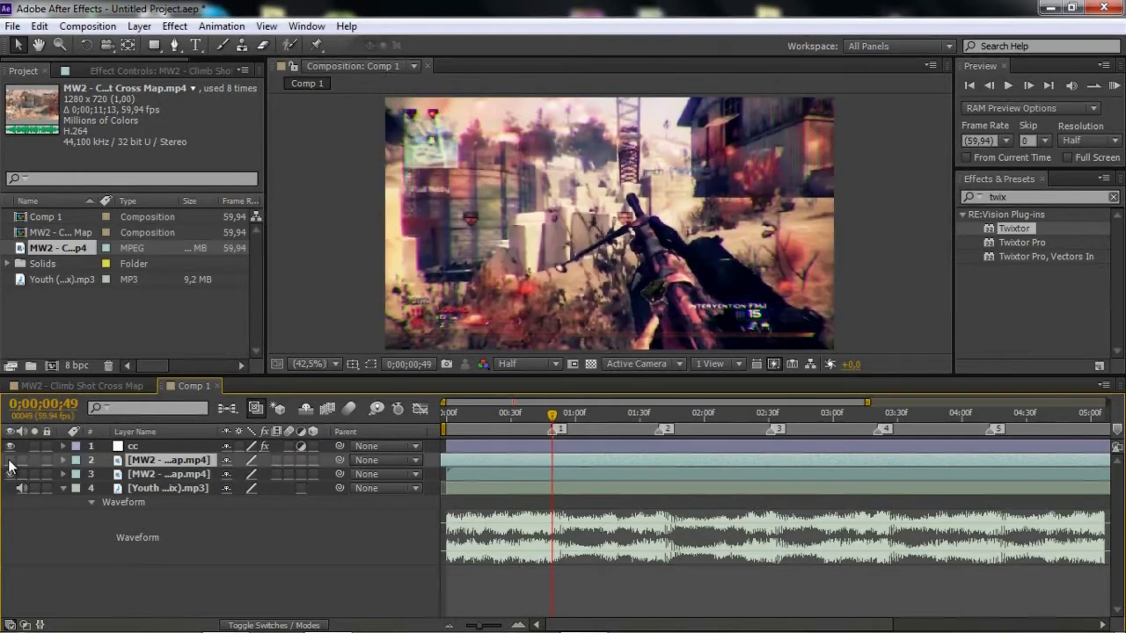
{"action": "left_click", "coordinate": [9, 460]}
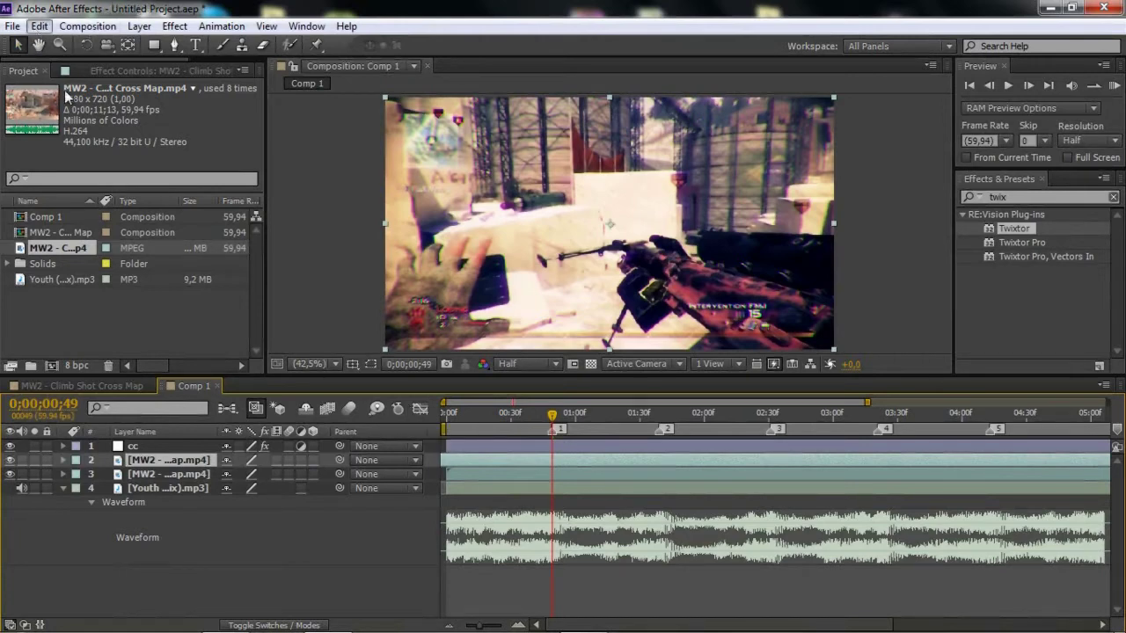
Split the new copy at marker 1 and delete the piece before it.
{"action": "left_click", "coordinate": [40, 26]}
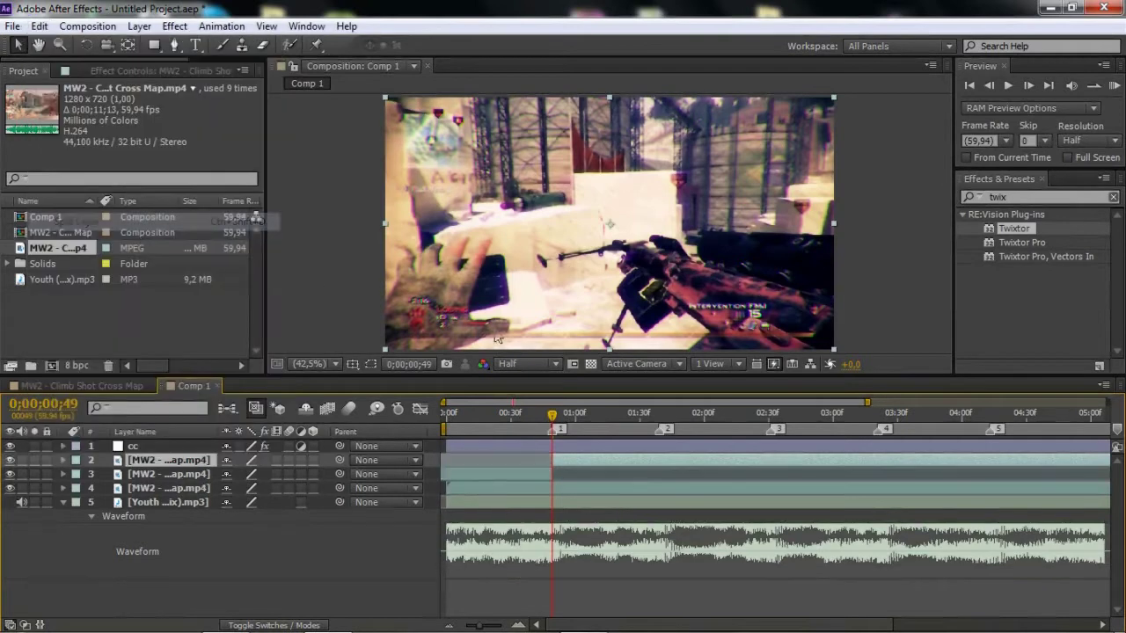
{"action": "left_click", "coordinate": [88, 223]}
{"action": "left_click", "coordinate": [529, 473]}
{"action": "key", "text": "Delete"}
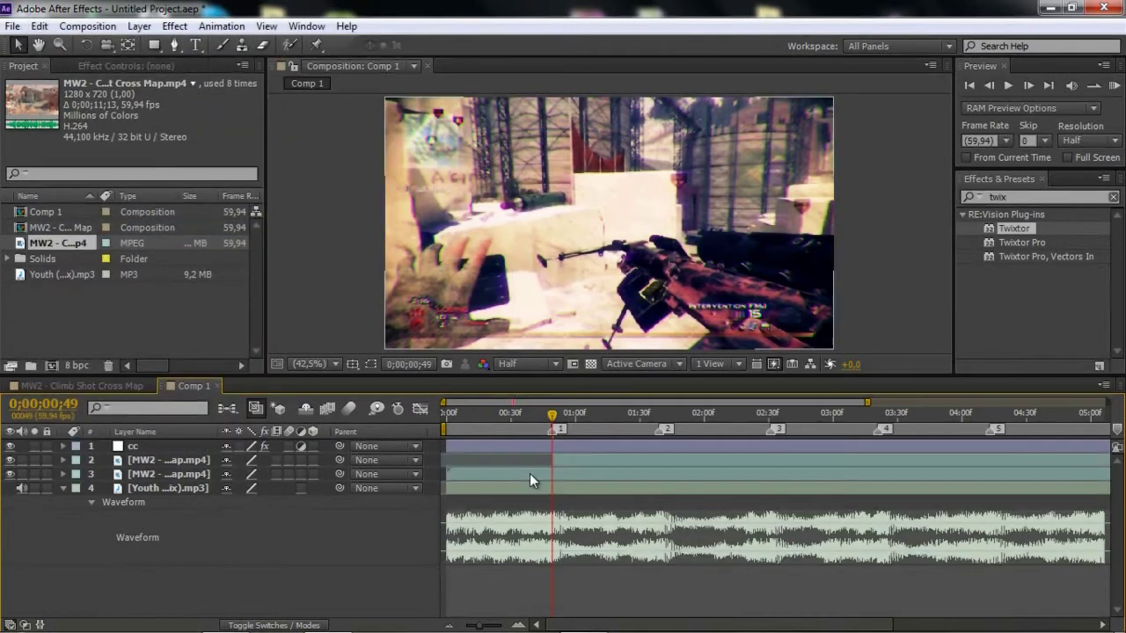
Apply Twixtor to the trimmed gameplay copy with a 59.94 input frame rate.
{"action": "left_click", "coordinate": [603, 457]}
{"action": "left_click", "coordinate": [1011, 230]}
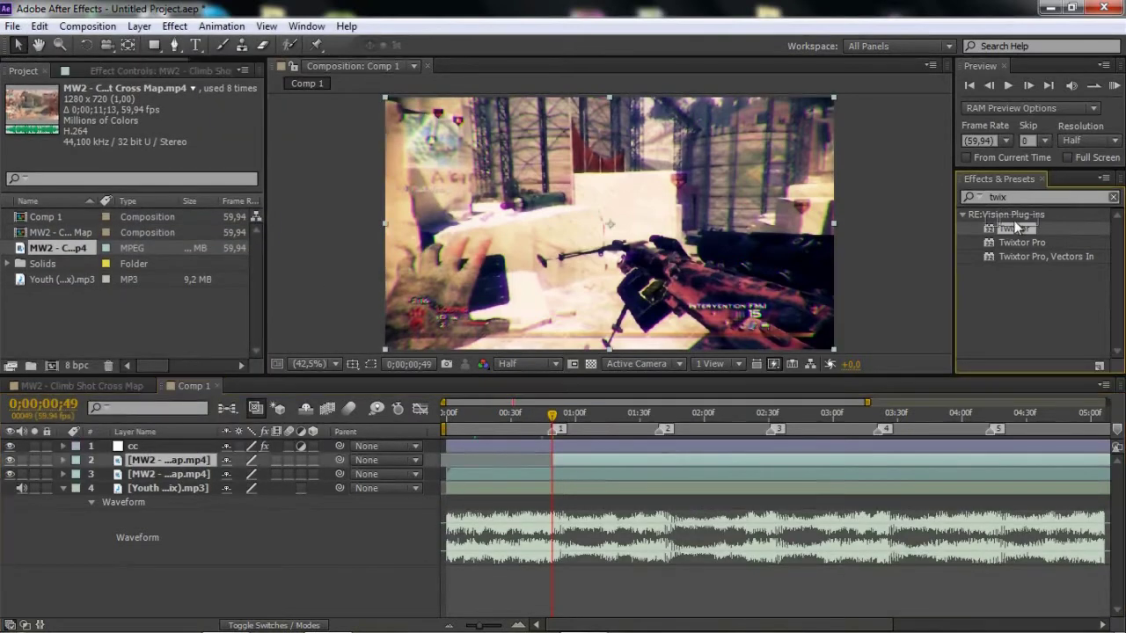
{"action": "left_click_drag", "start_coordinate": [1026, 226], "coordinate": [584, 456]}
{"action": "left_click", "coordinate": [163, 200]}
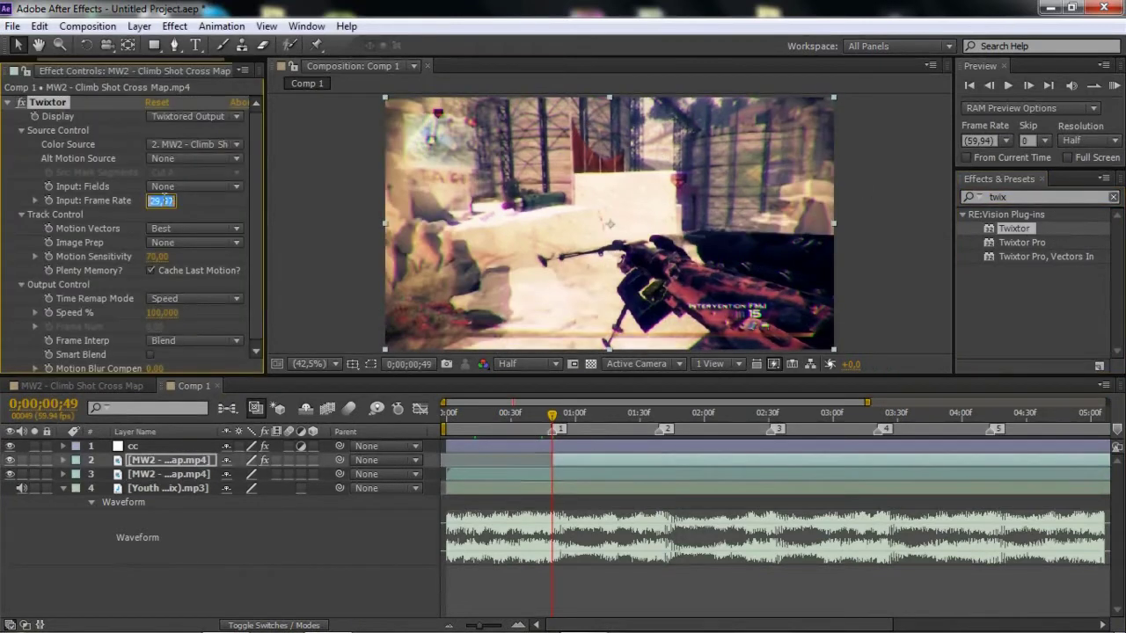
{"action": "type", "text": "59,94"}
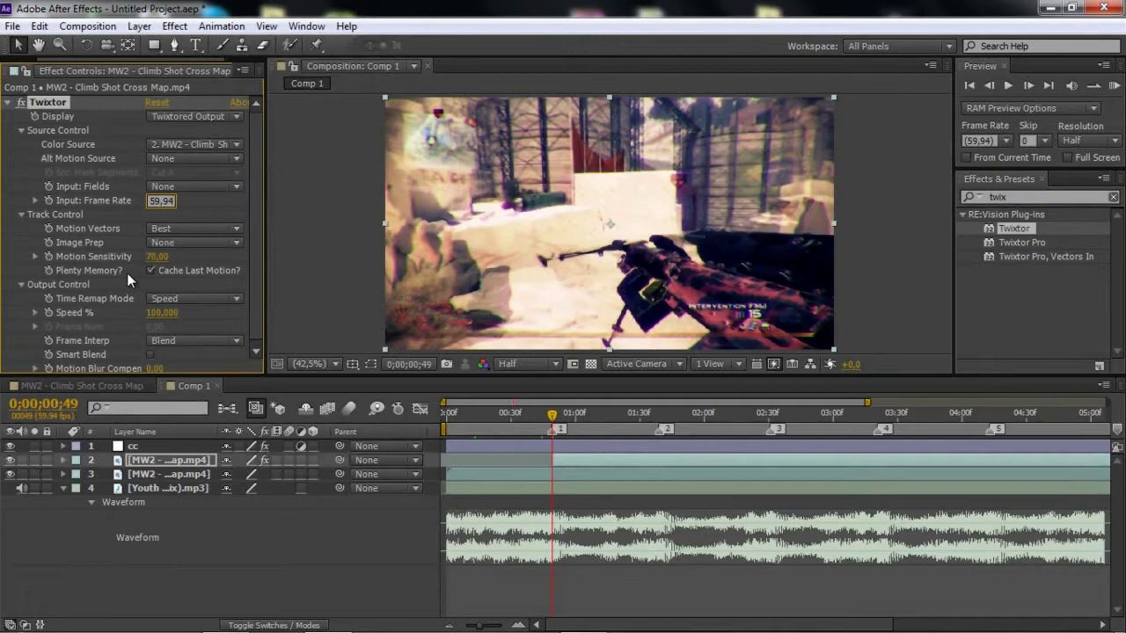
{"action": "left_click", "coordinate": [46, 311]}
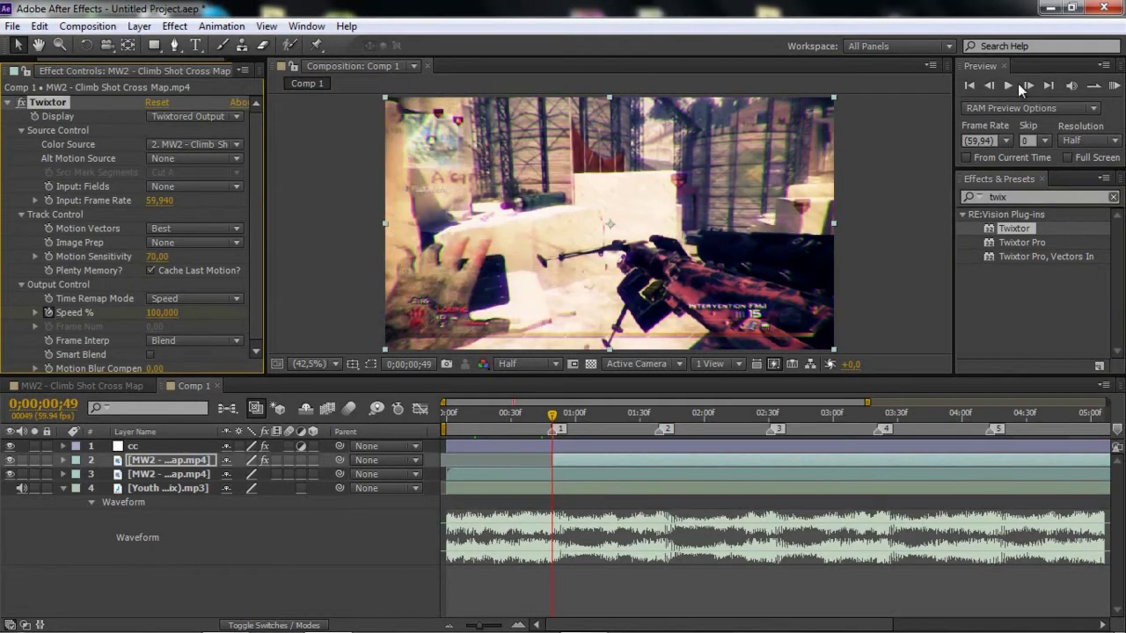
Set Twixtor's Speed % to 2,000 and move the time to the second beat marker.
{"action": "left_click", "coordinate": [1027, 85]}
{"action": "left_click", "coordinate": [161, 312]}
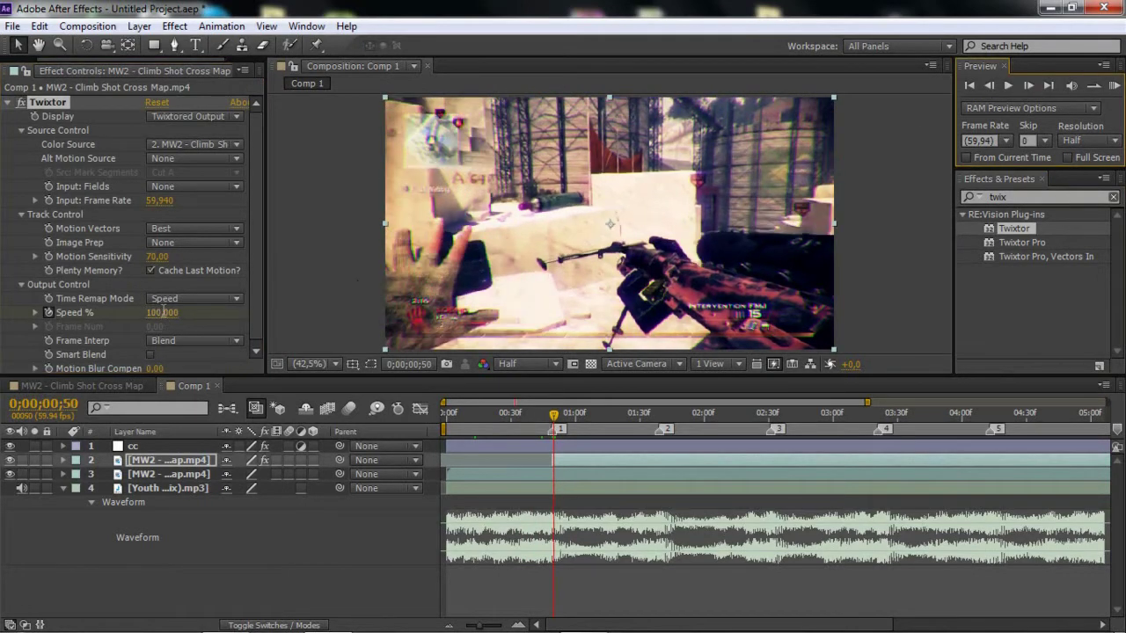
{"action": "type", "text": "2000"}
{"action": "key", "text": "Return"}
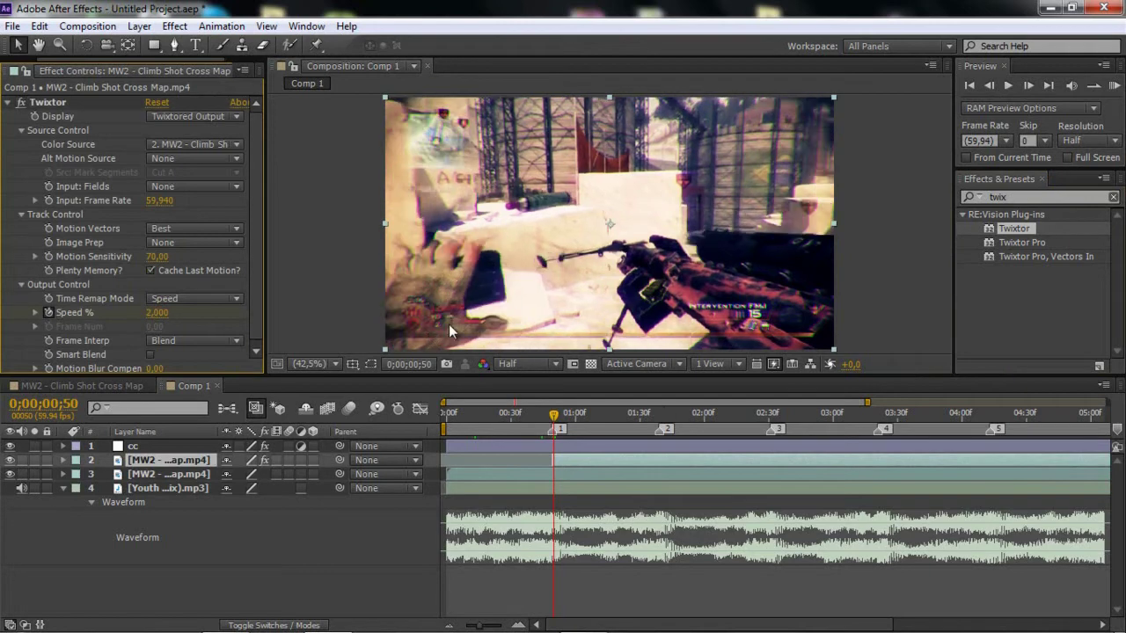
{"action": "left_click", "coordinate": [659, 412]}
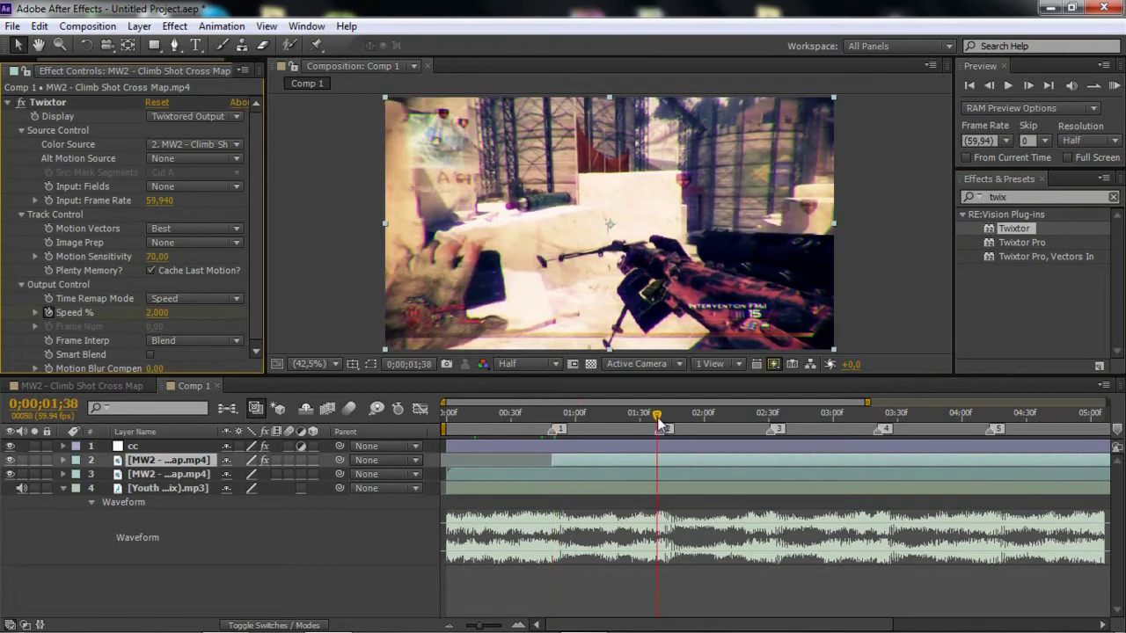
{"action": "left_click", "coordinate": [660, 414]}
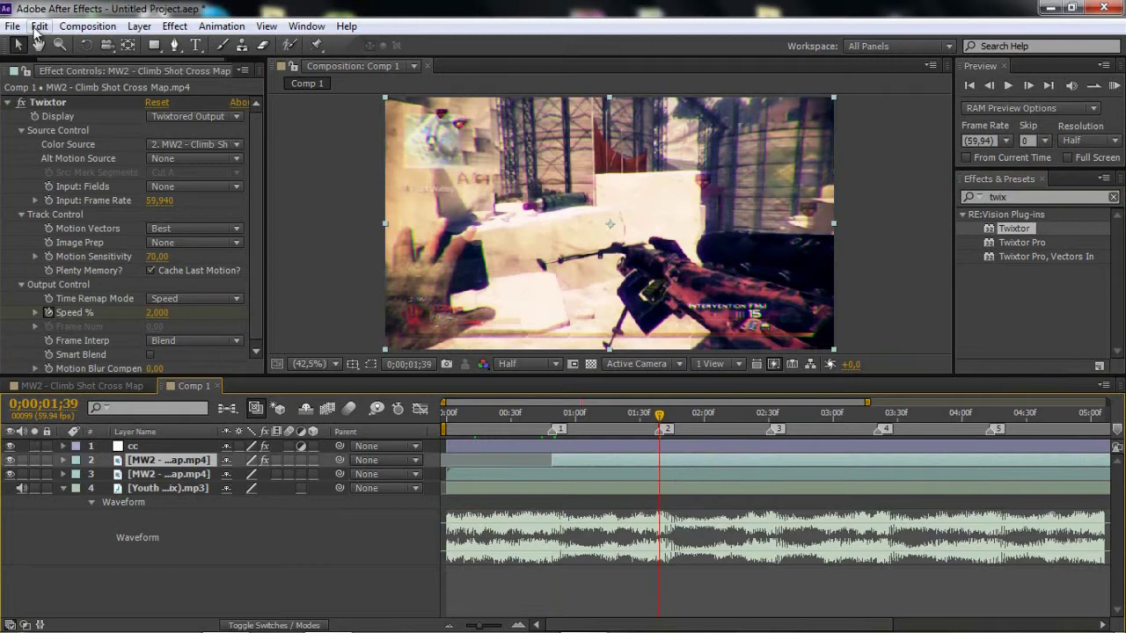
Split the slowed clip at marker 2 and delete the part after it.
{"action": "left_click", "coordinate": [40, 26]}
{"action": "left_click", "coordinate": [77, 224]}
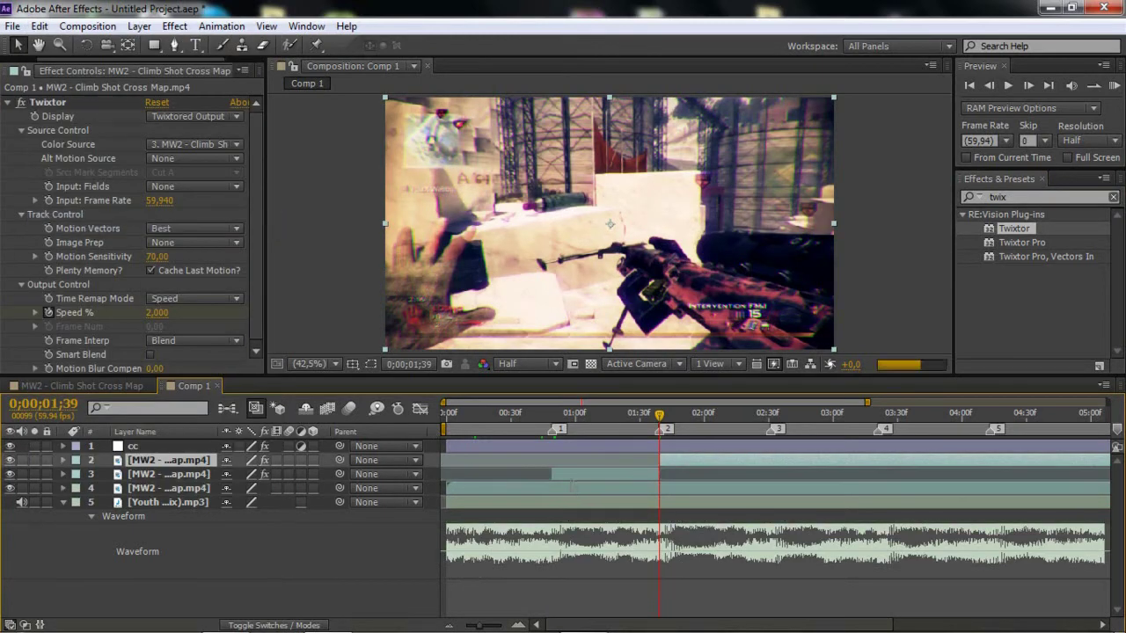
{"action": "key", "text": "Delete"}
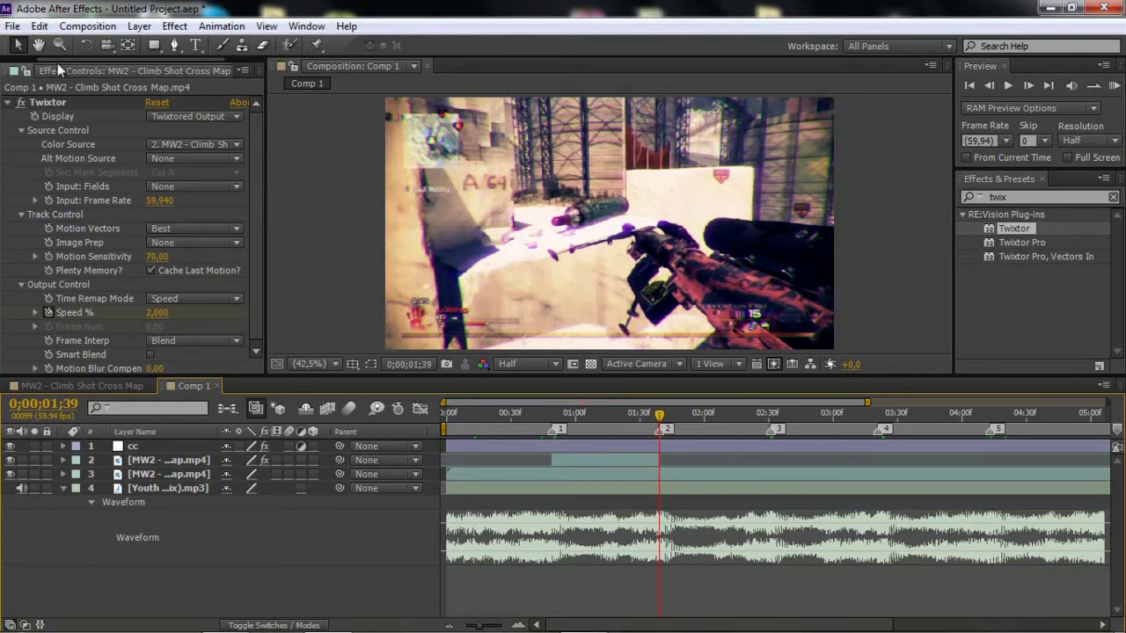
Add a third MW2 gameplay copy from the Project panel and slide it earlier in time.
{"action": "left_click_drag", "start_coordinate": [57, 60], "coordinate": [30, 58]}
{"action": "left_click", "coordinate": [36, 72]}
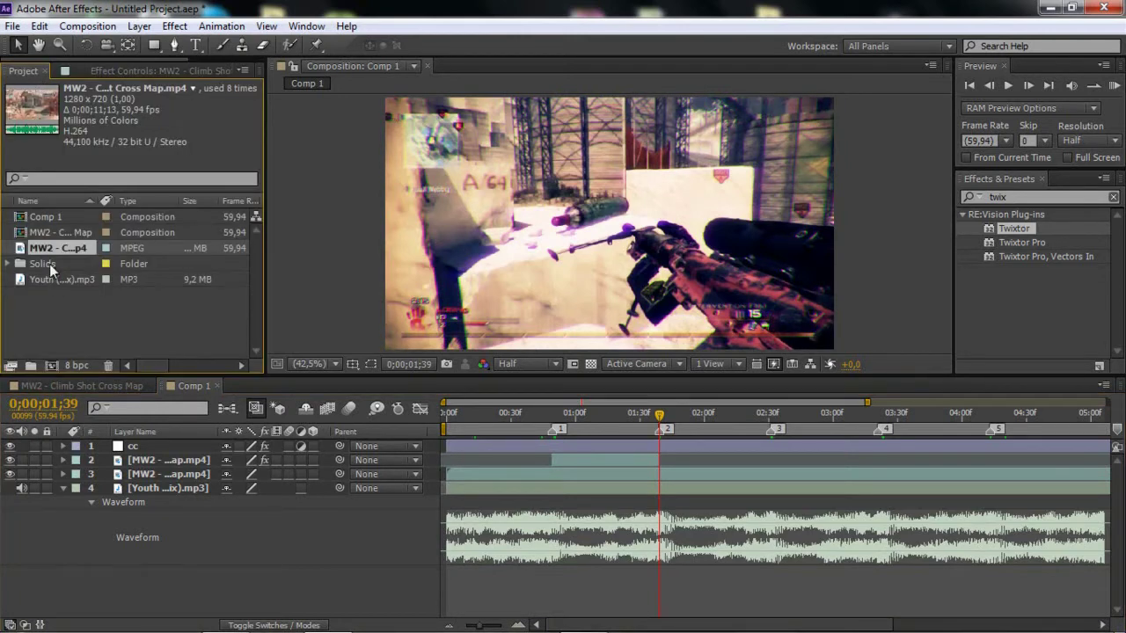
{"action": "left_click_drag", "start_coordinate": [119, 459], "coordinate": [279, 450]}
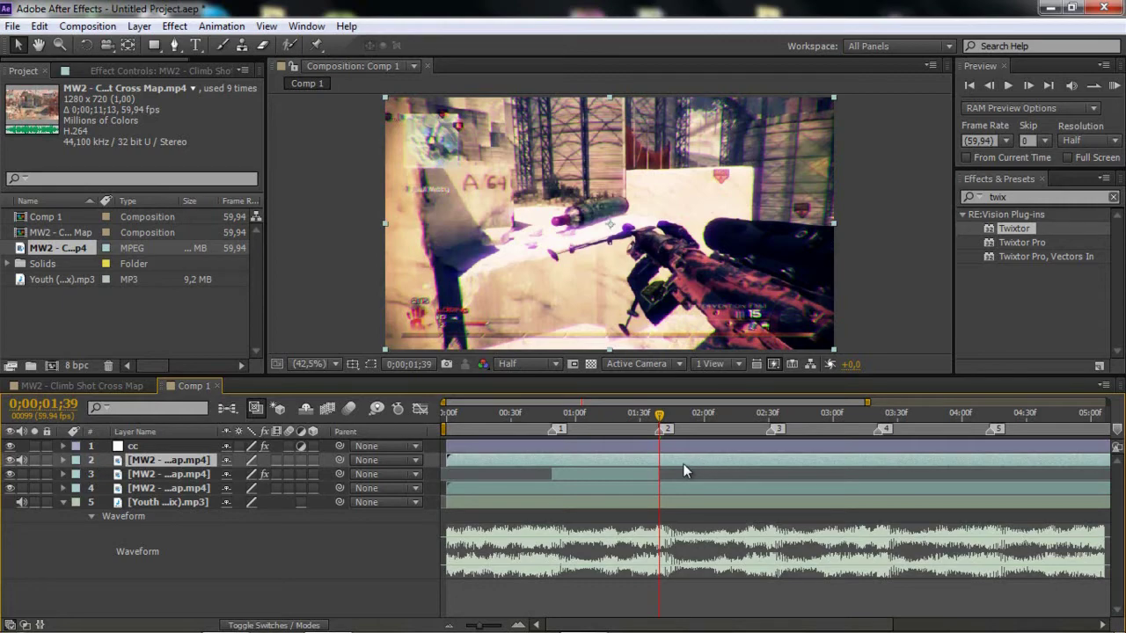
{"action": "left_click_drag", "start_coordinate": [680, 460], "coordinate": [628, 450]}
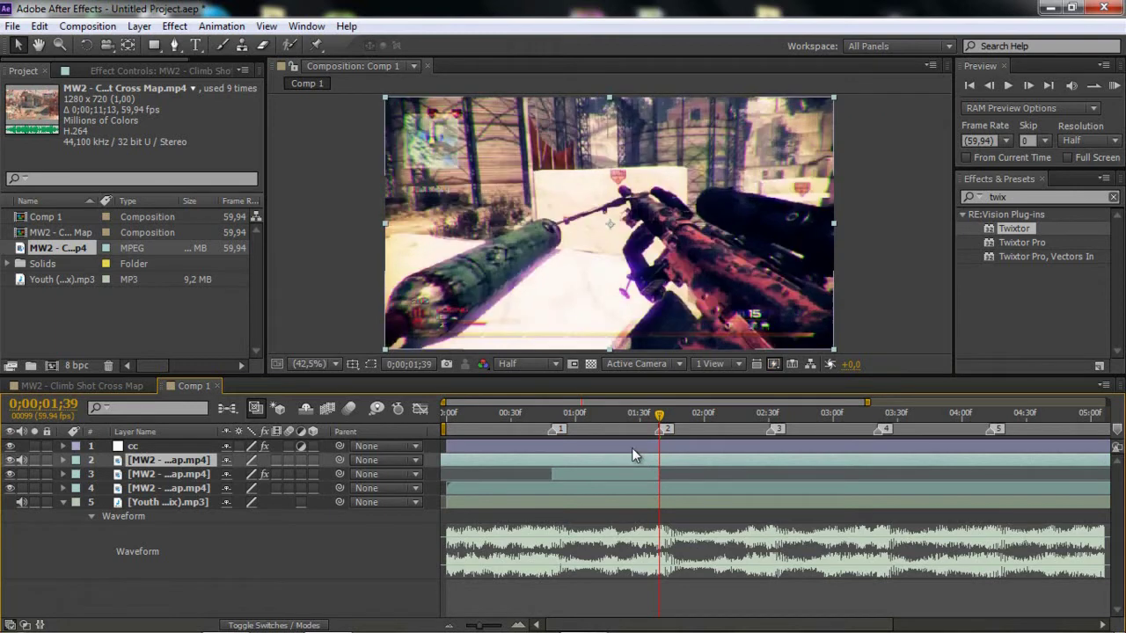
Split the new clip at marker 2 and delete the part before it.
{"action": "left_click", "coordinate": [39, 26]}
{"action": "left_click", "coordinate": [86, 221]}
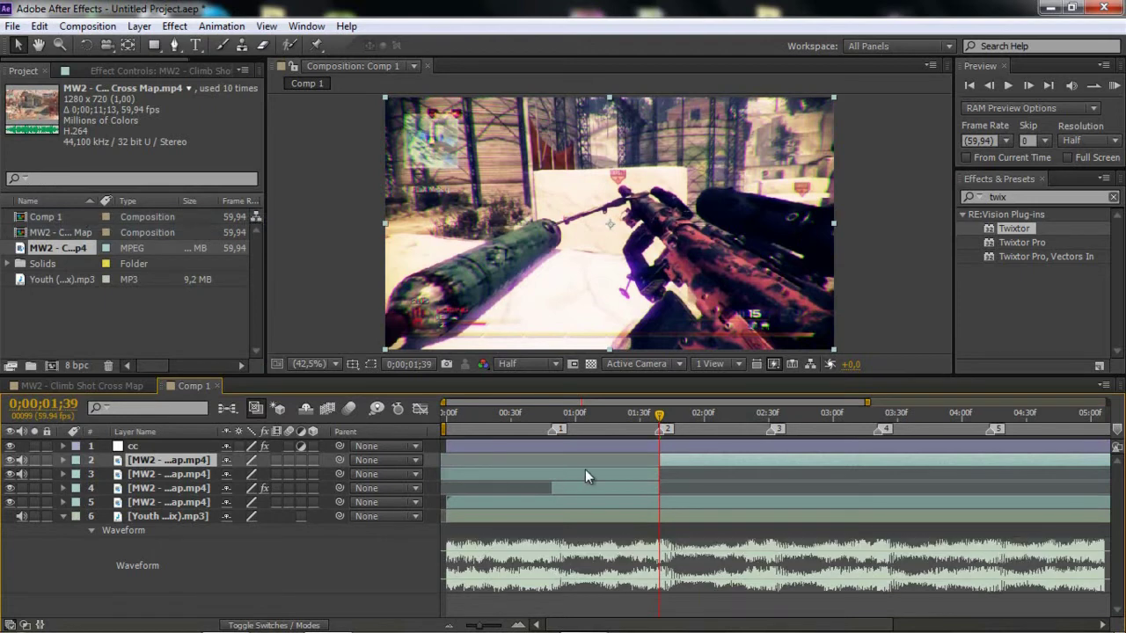
{"action": "left_click", "coordinate": [585, 469]}
{"action": "key", "text": "Delete"}
Apply Twixtor with a 59.94 input frame rate and 2,000 Speed %.
{"action": "left_click_drag", "start_coordinate": [1017, 225], "coordinate": [682, 466]}
{"action": "left_click", "coordinate": [161, 201]}
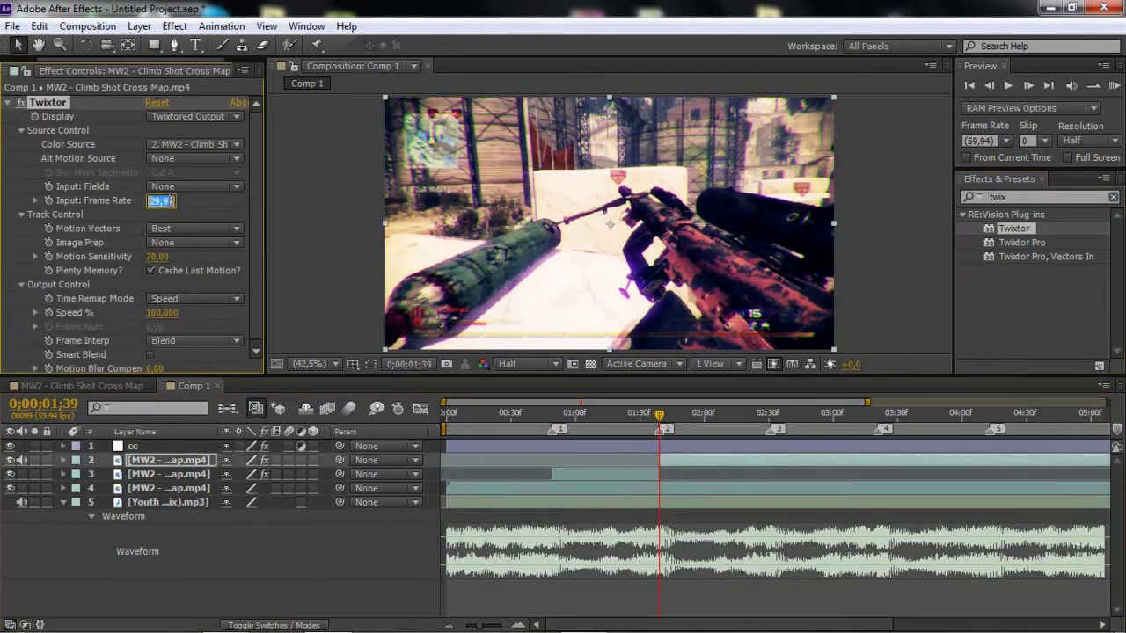
{"action": "type", "text": "59,94"}
{"action": "key", "text": "Return"}
{"action": "left_click", "coordinate": [1029, 85]}
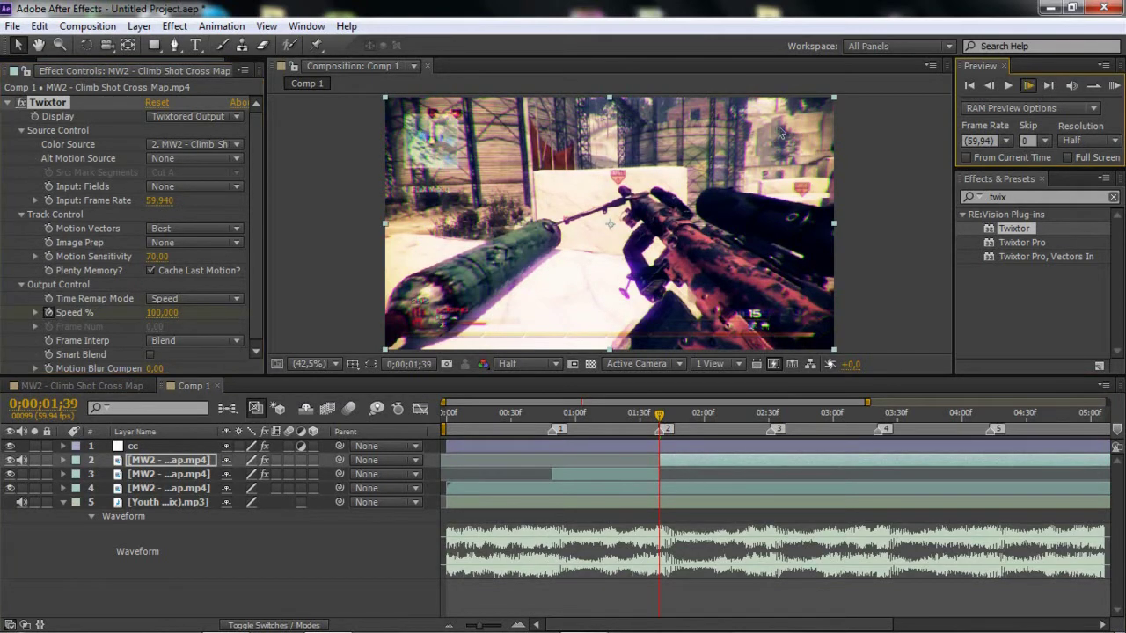
{"action": "left_click", "coordinate": [162, 313]}
{"action": "type", "text": "2"}
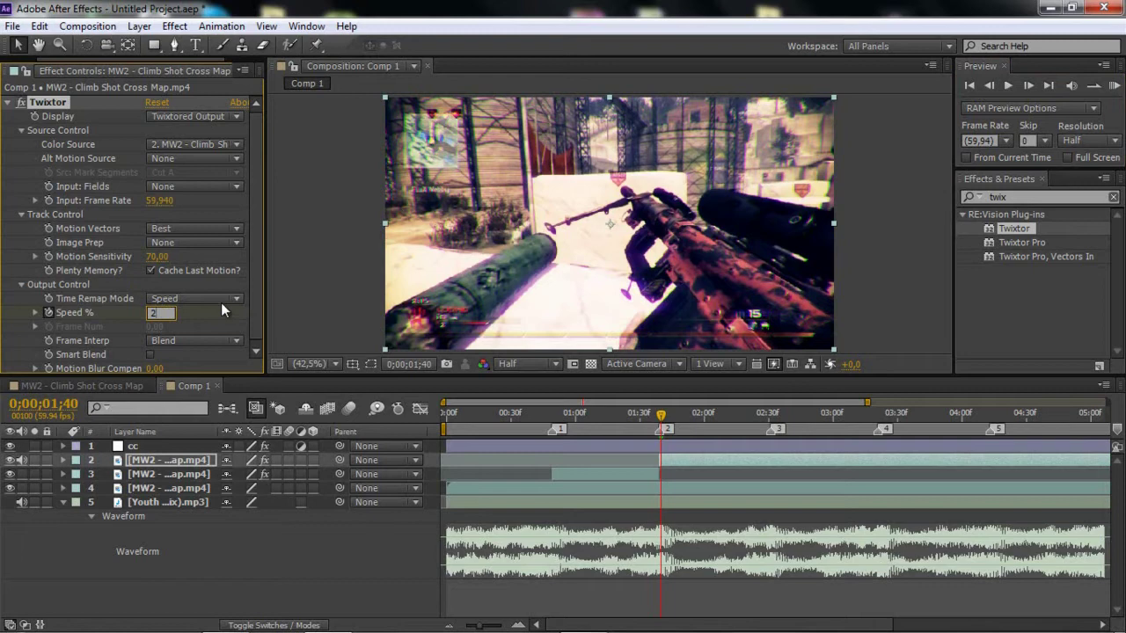
{"action": "key", "text": "Return"}
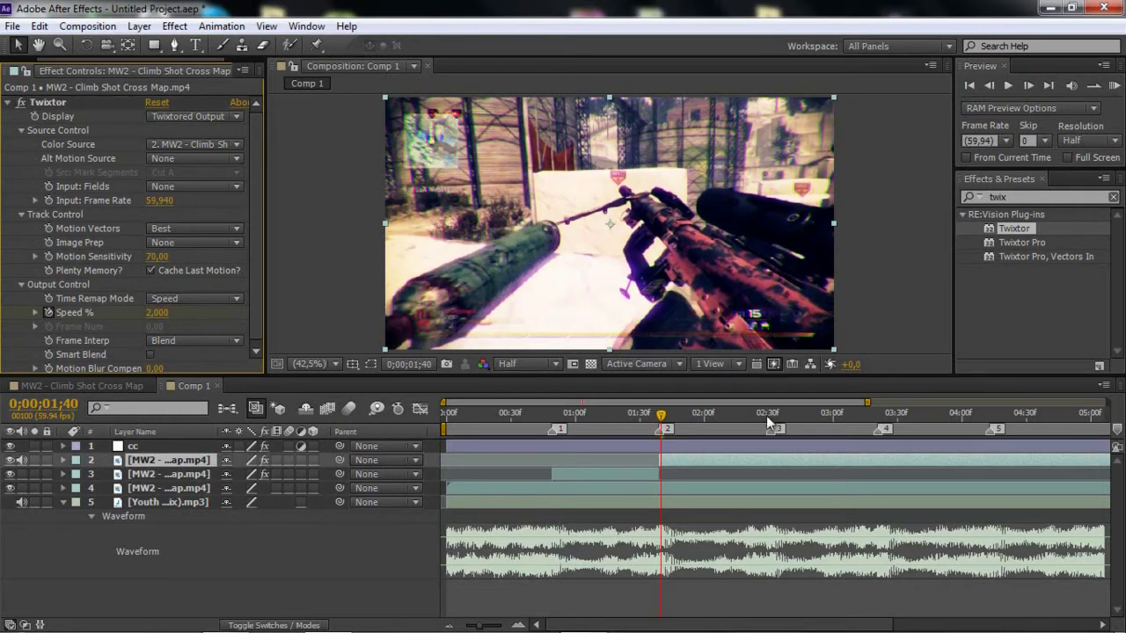
Split the slowed clip at marker 3 and delete the part after it.
{"action": "left_click", "coordinate": [770, 416]}
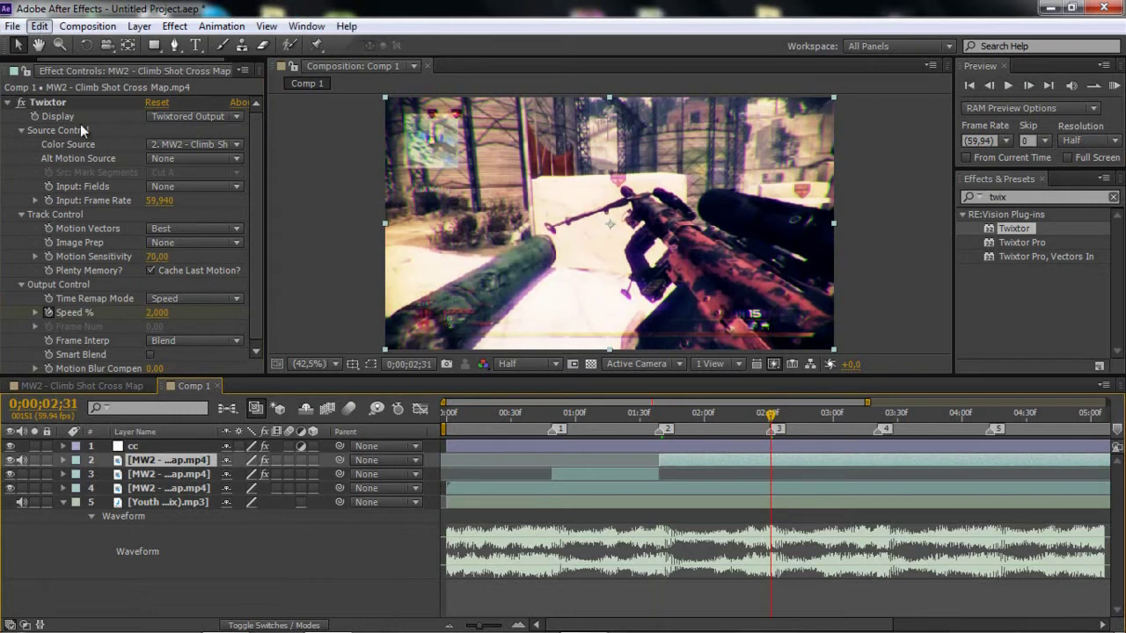
{"action": "left_click", "coordinate": [93, 220]}
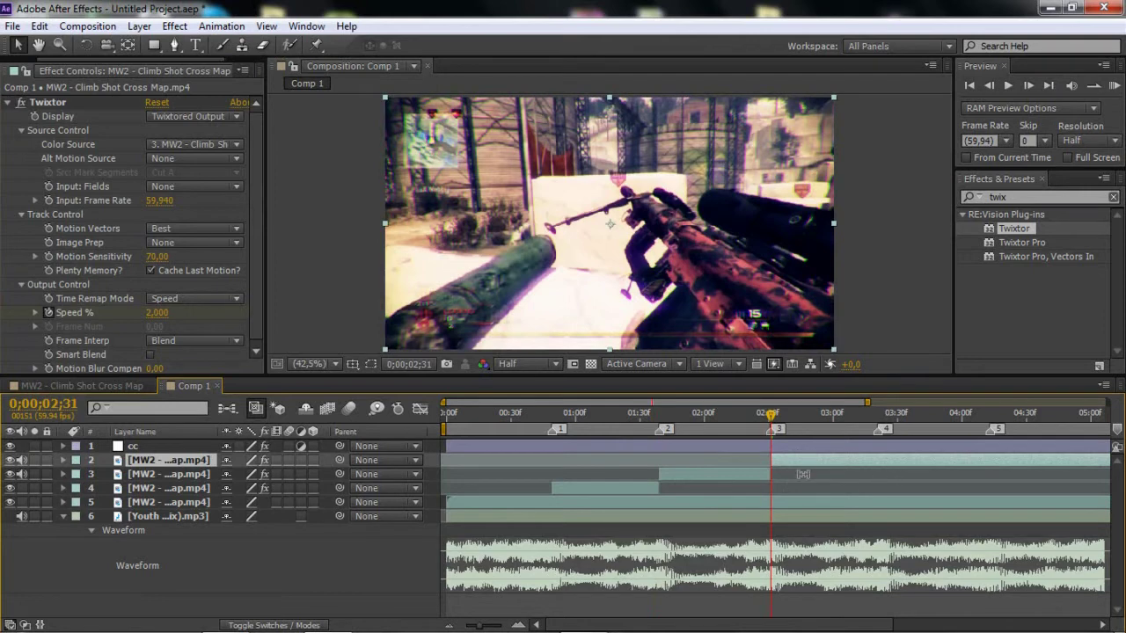
{"action": "key", "text": "Delete"}
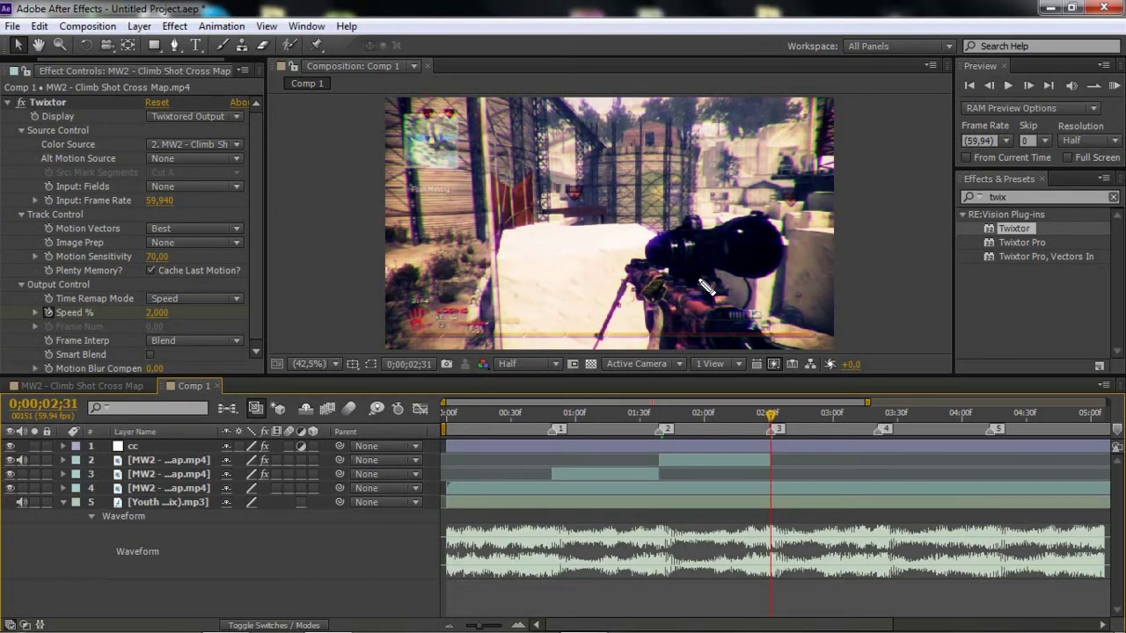
Cancel the Save As window, then add a fourth MW2 Cross Map copy slid earlier in time.
{"action": "key", "text": "ctrl+s"}
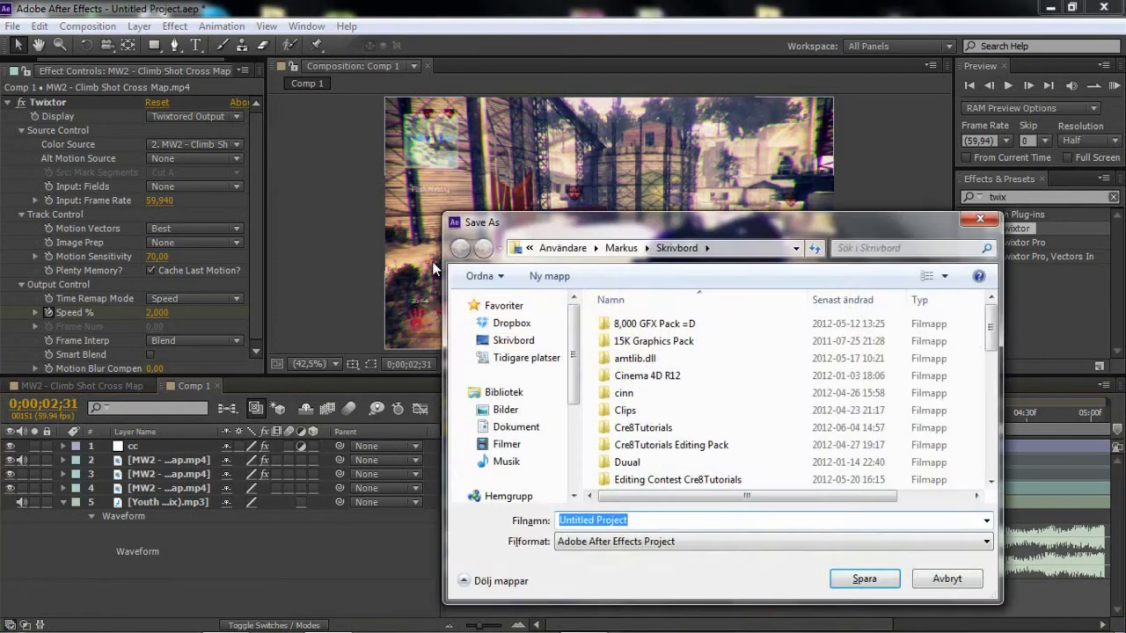
{"action": "left_click", "coordinate": [979, 219]}
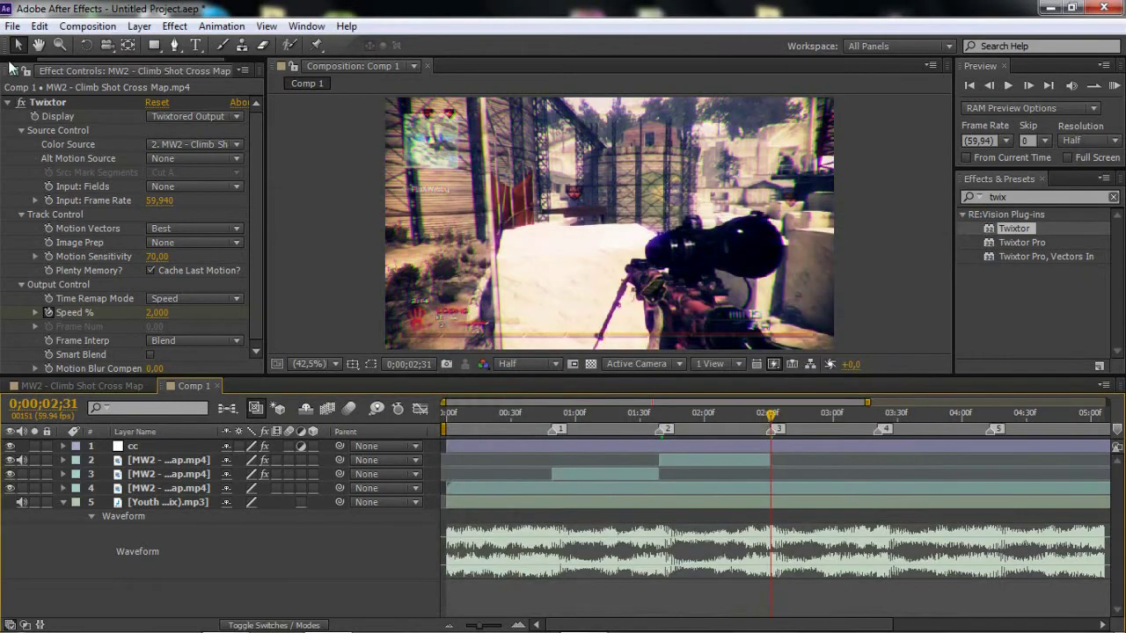
{"action": "left_click", "coordinate": [22, 72]}
{"action": "left_click_drag", "start_coordinate": [197, 427], "coordinate": [164, 449]}
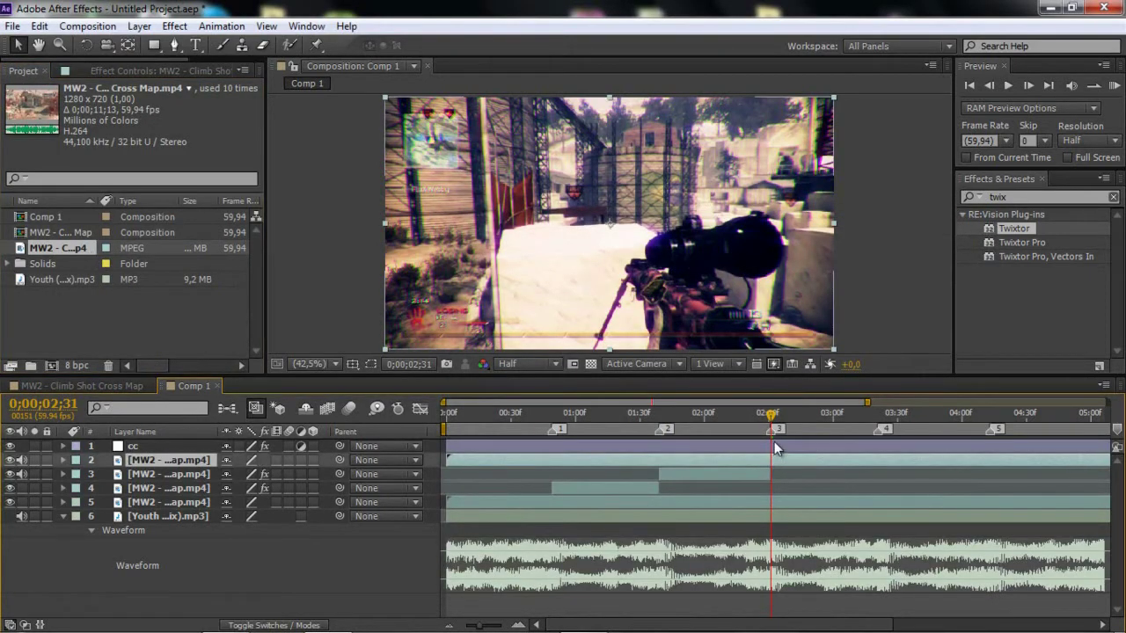
{"action": "left_click_drag", "start_coordinate": [771, 461], "coordinate": [680, 469]}
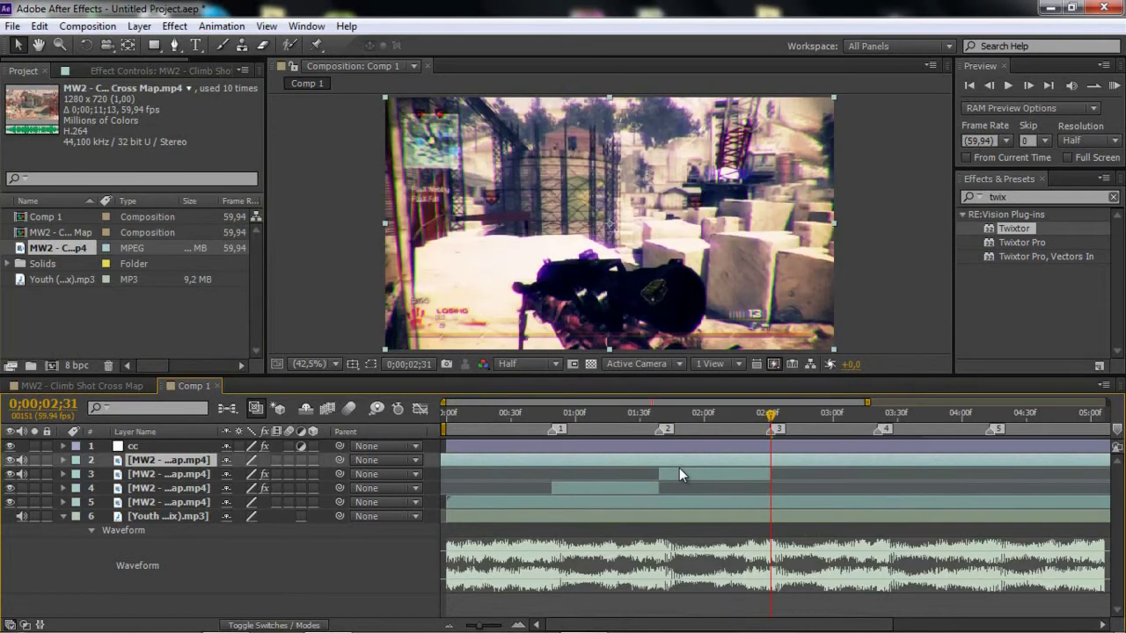
{"action": "left_click", "coordinate": [680, 470]}
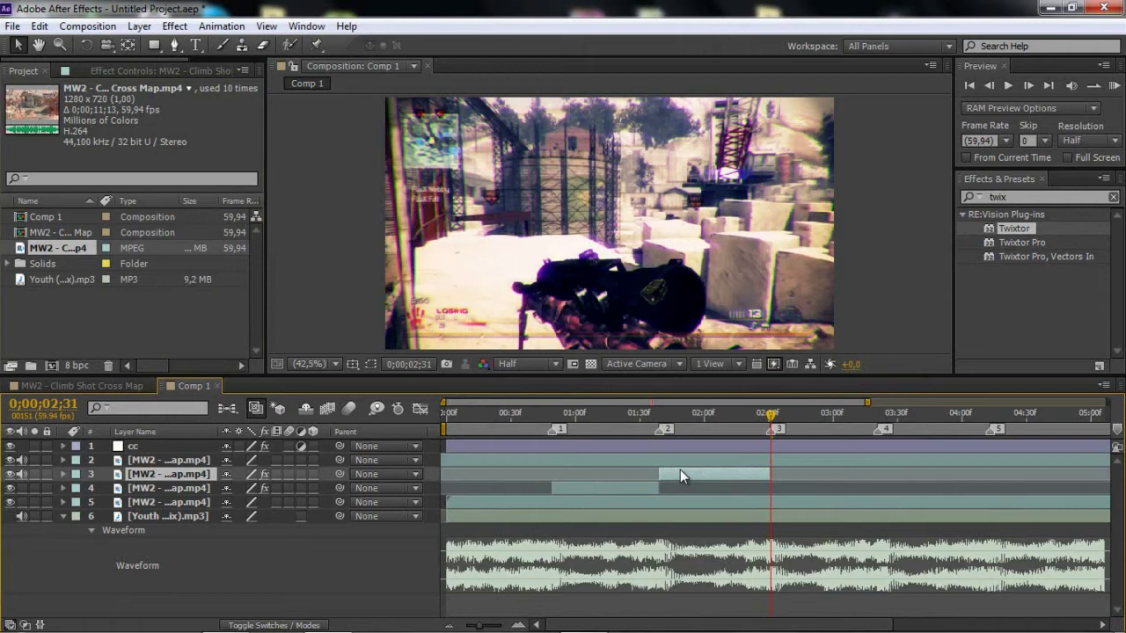
{"action": "left_click", "coordinate": [679, 456]}
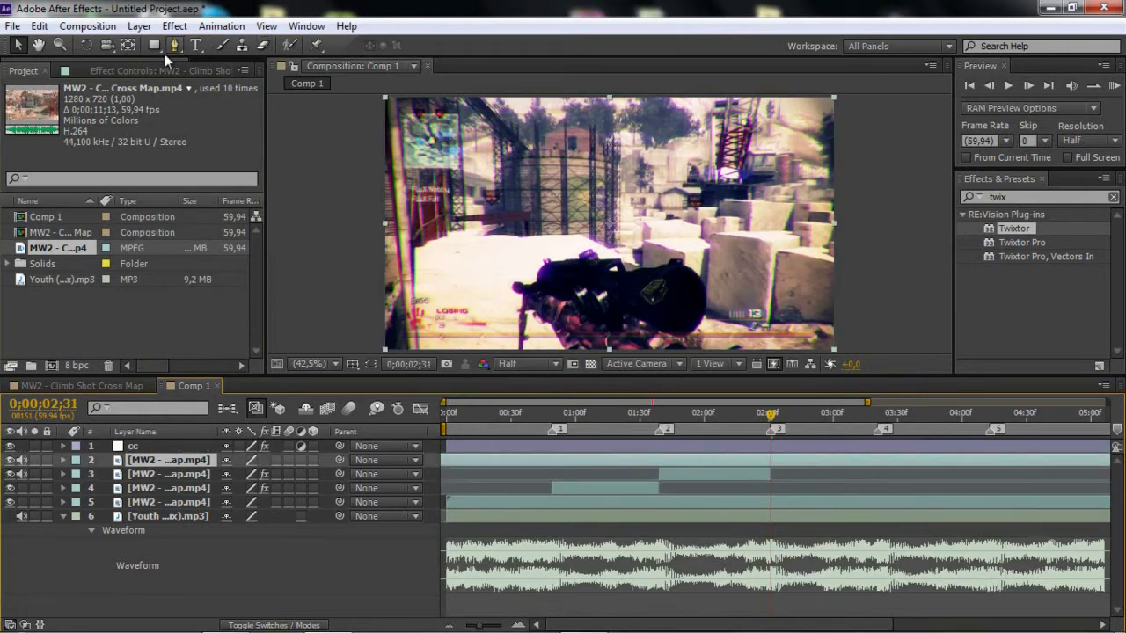
Split the new clip at the third beat marker and delete the part before it.
{"action": "left_click", "coordinate": [41, 26]}
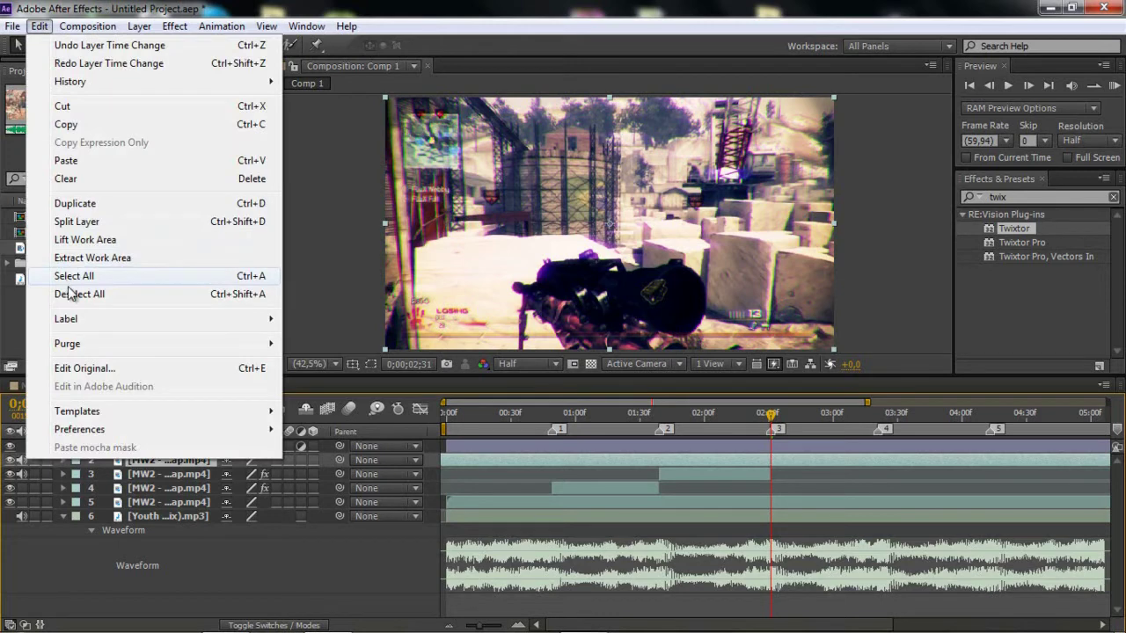
{"action": "left_click", "coordinate": [71, 219]}
{"action": "left_click", "coordinate": [698, 473]}
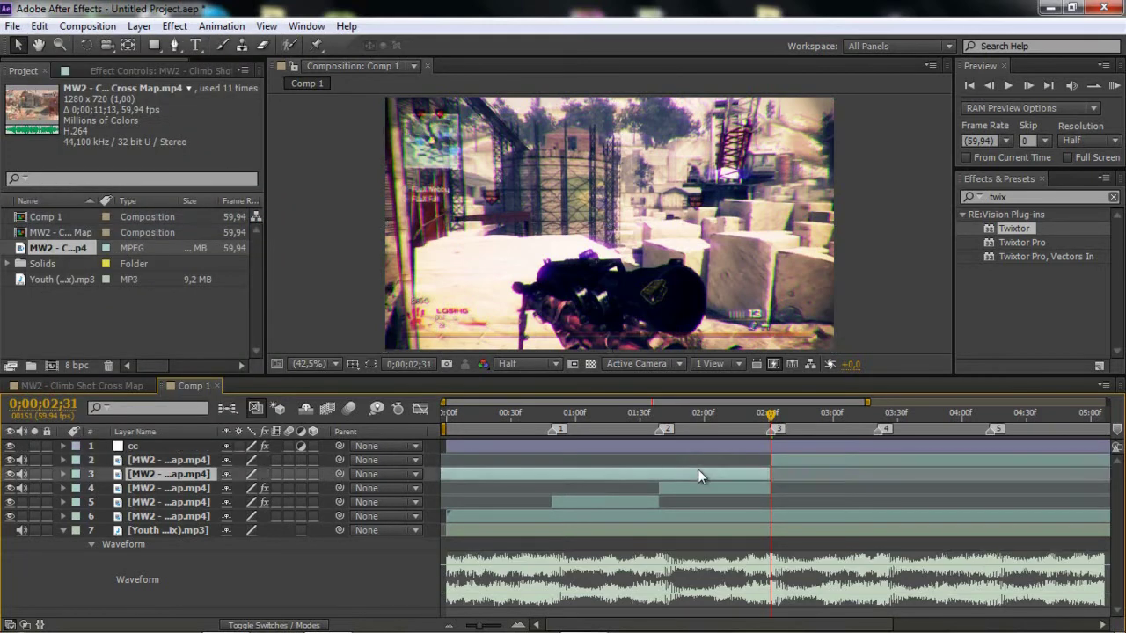
{"action": "key", "text": "Delete"}
Apply Twixtor to layer 2 with a 59.94 fps input frame rate and 2% speed.
{"action": "left_click", "coordinate": [841, 463]}
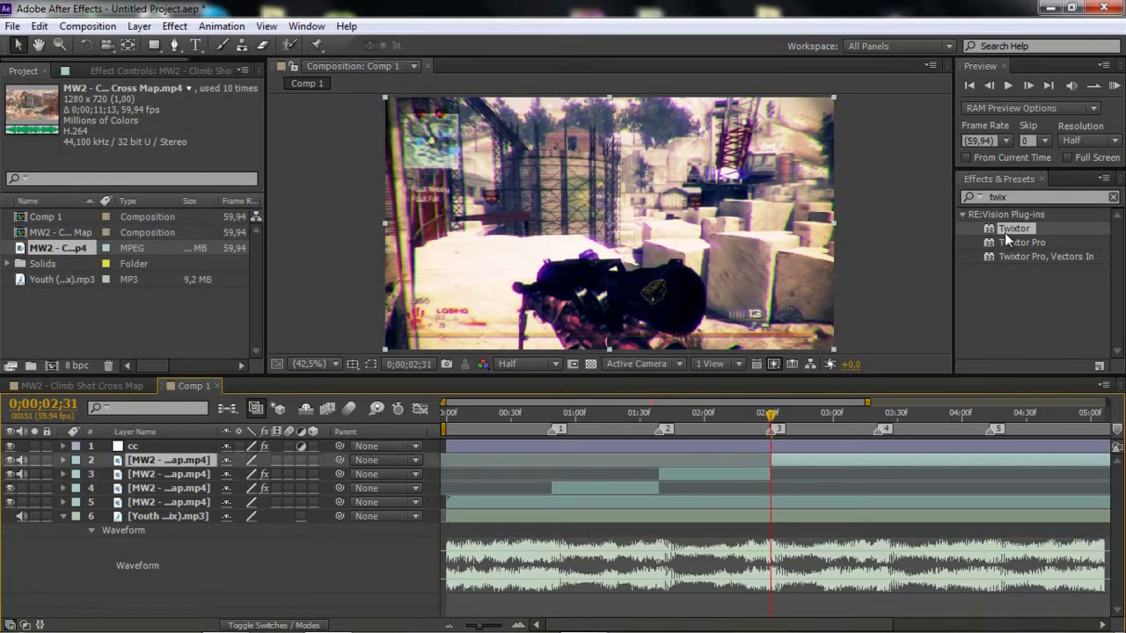
{"action": "left_click_drag", "start_coordinate": [1009, 232], "coordinate": [797, 455]}
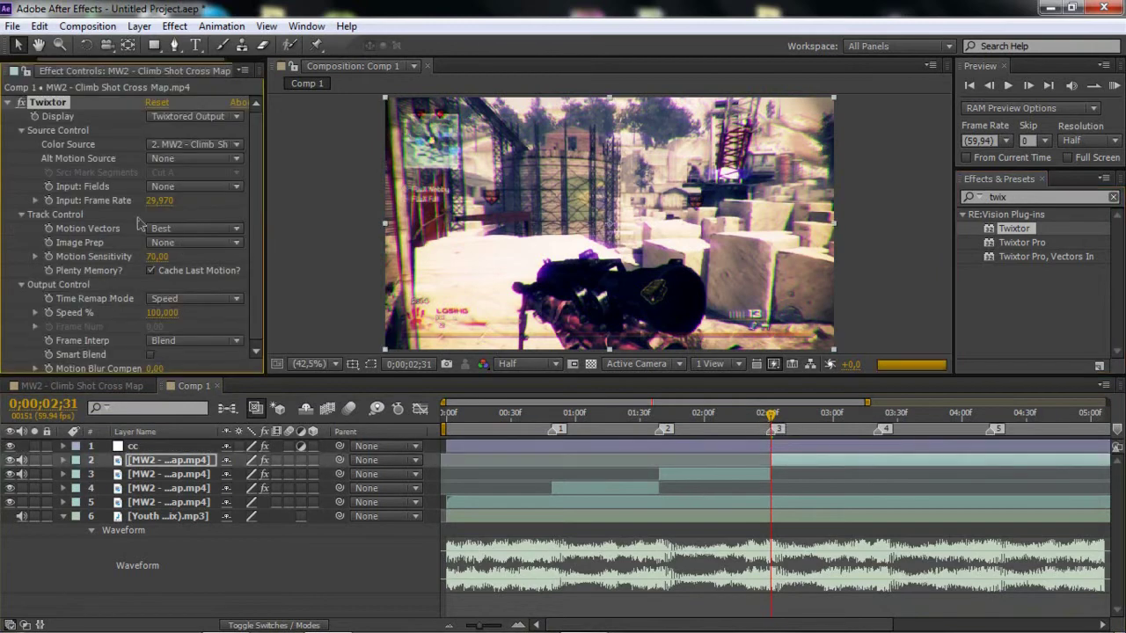
{"action": "left_click", "coordinate": [161, 201]}
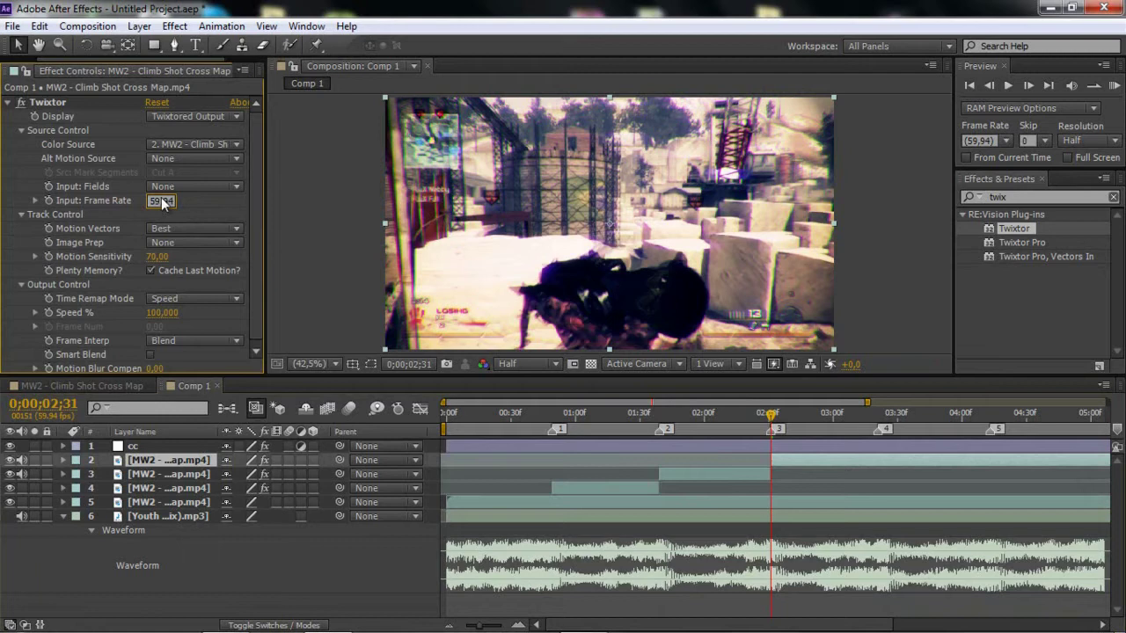
{"action": "left_click", "coordinate": [48, 314]}
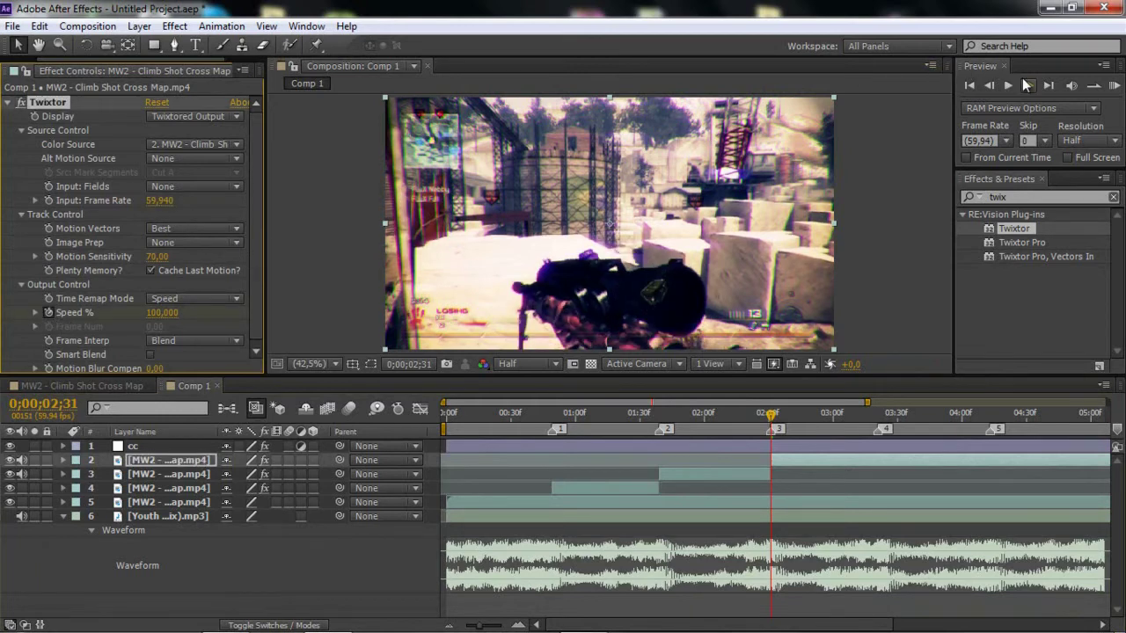
{"action": "left_click", "coordinate": [1026, 84]}
{"action": "left_click", "coordinate": [161, 313]}
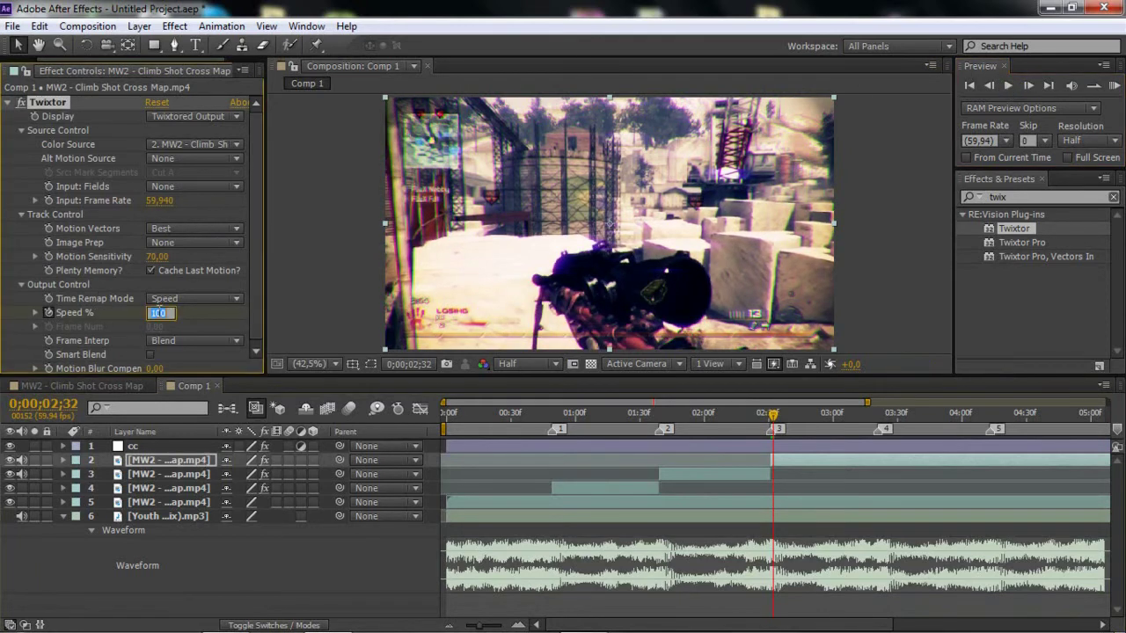
{"action": "type", "text": "2"}
{"action": "key", "text": "Return"}
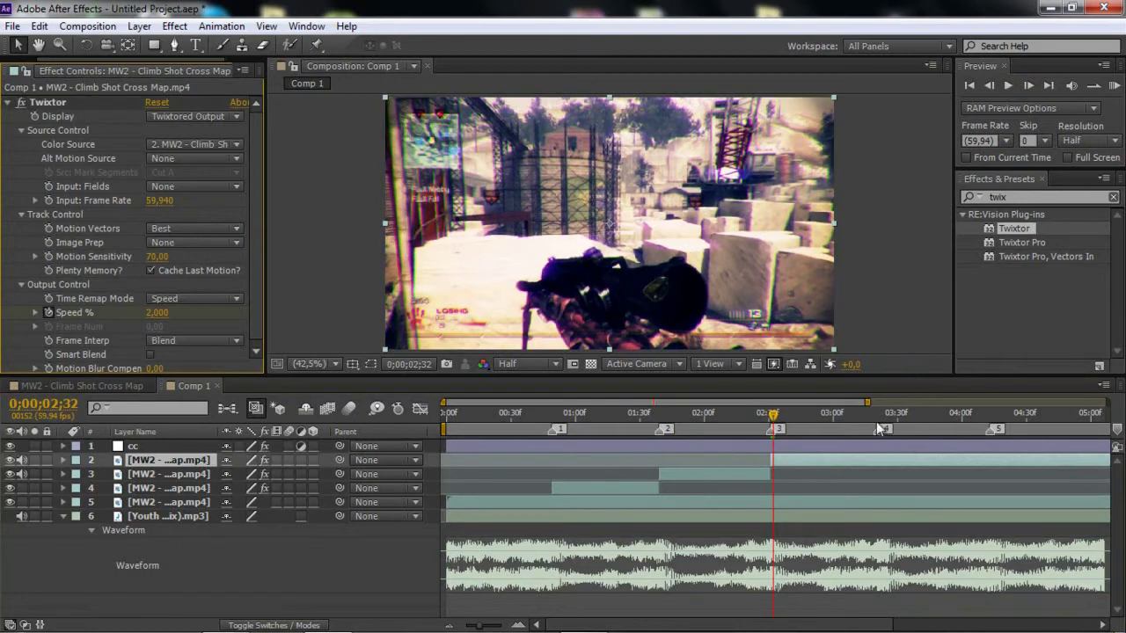
Split layer 2 at the fourth beat marker and delete the part after it.
{"action": "left_click", "coordinate": [876, 414]}
{"action": "left_click", "coordinate": [877, 423]}
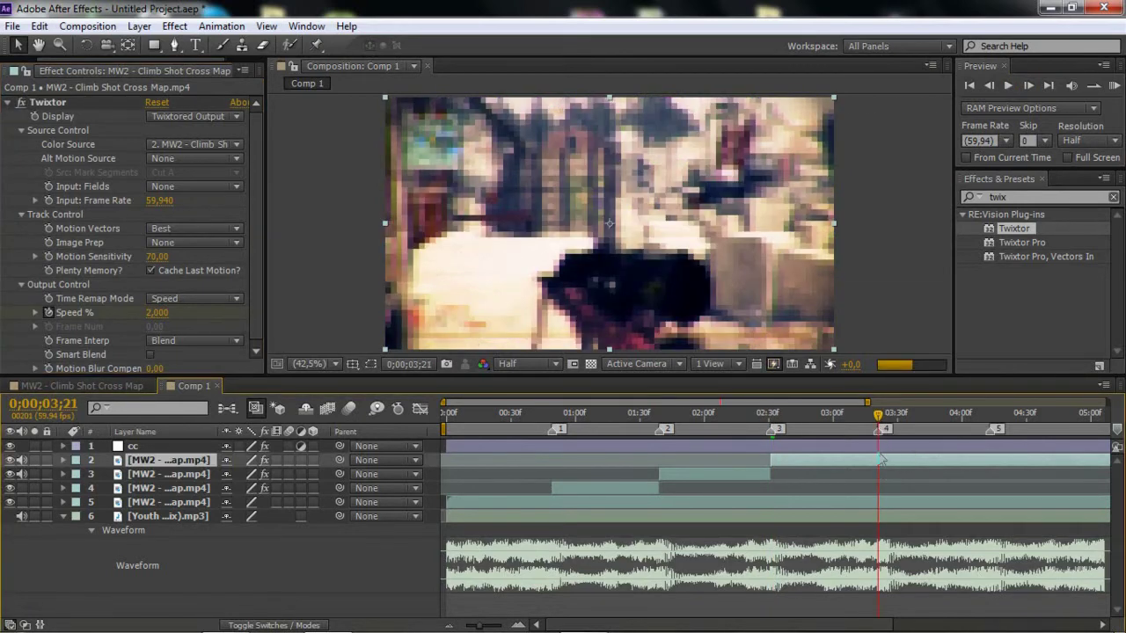
{"action": "left_click", "coordinate": [40, 25]}
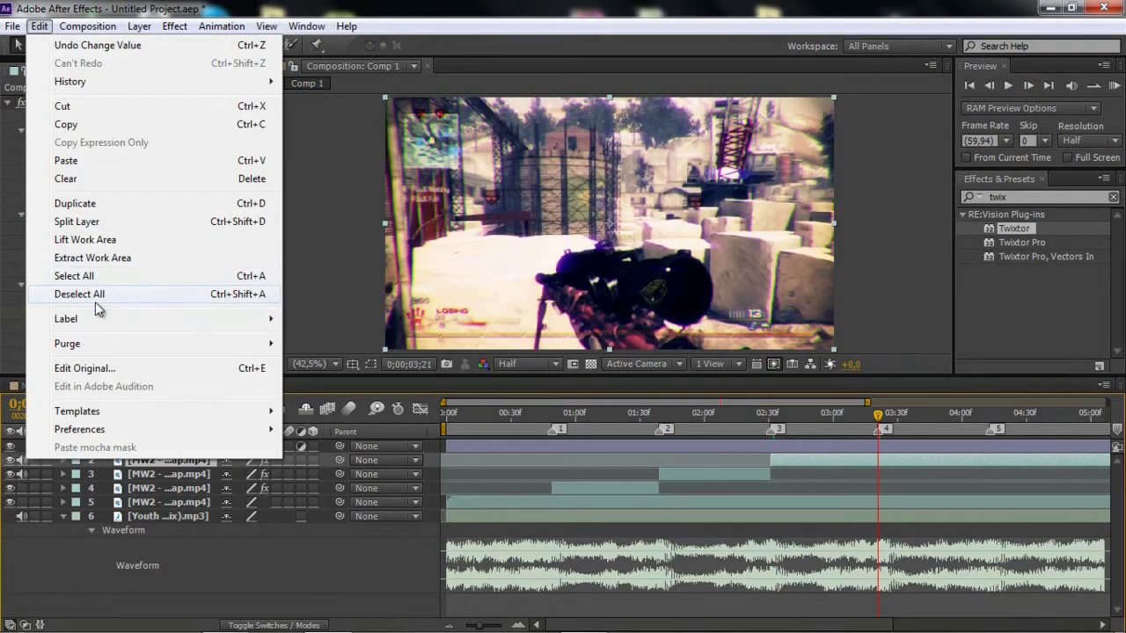
{"action": "left_click", "coordinate": [84, 225]}
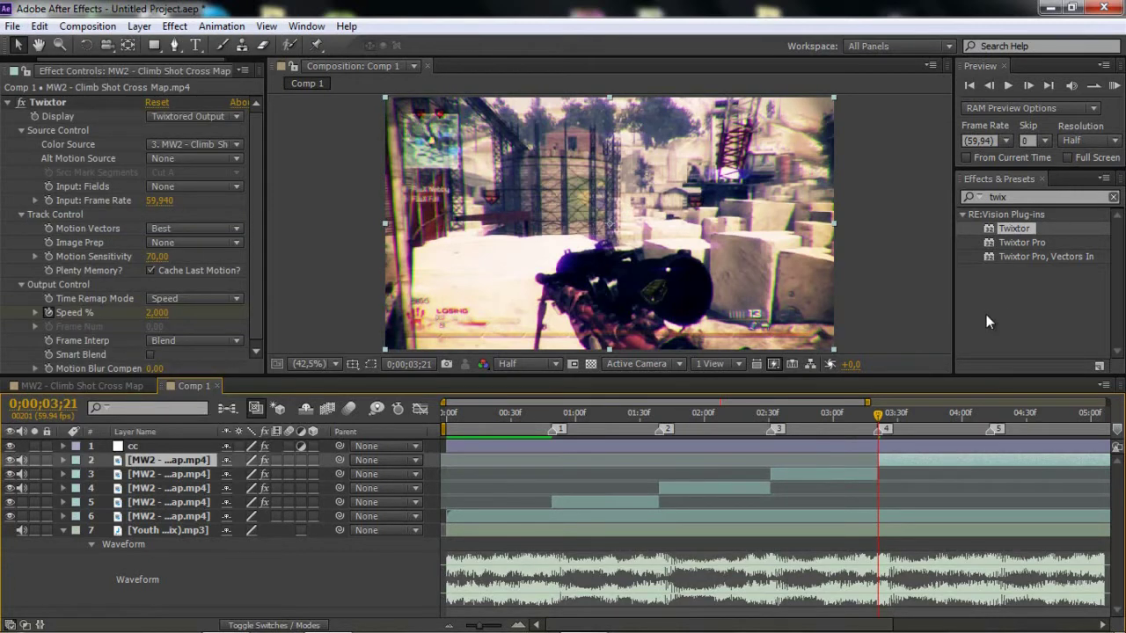
{"action": "key", "text": "ctrl+z"}
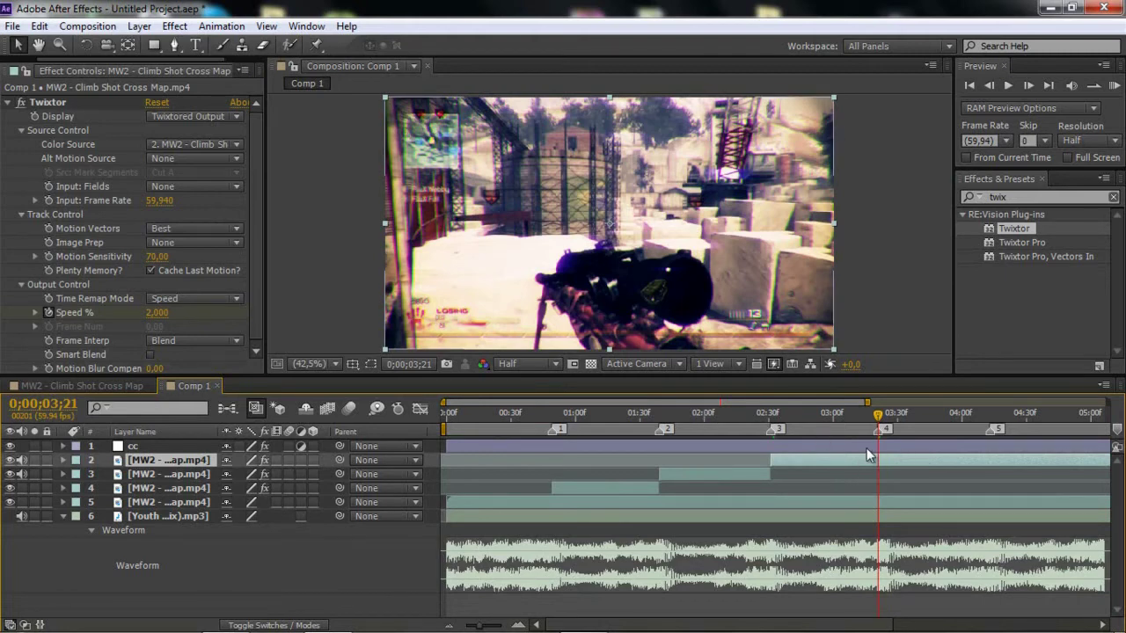
{"action": "left_click", "coordinate": [40, 25]}
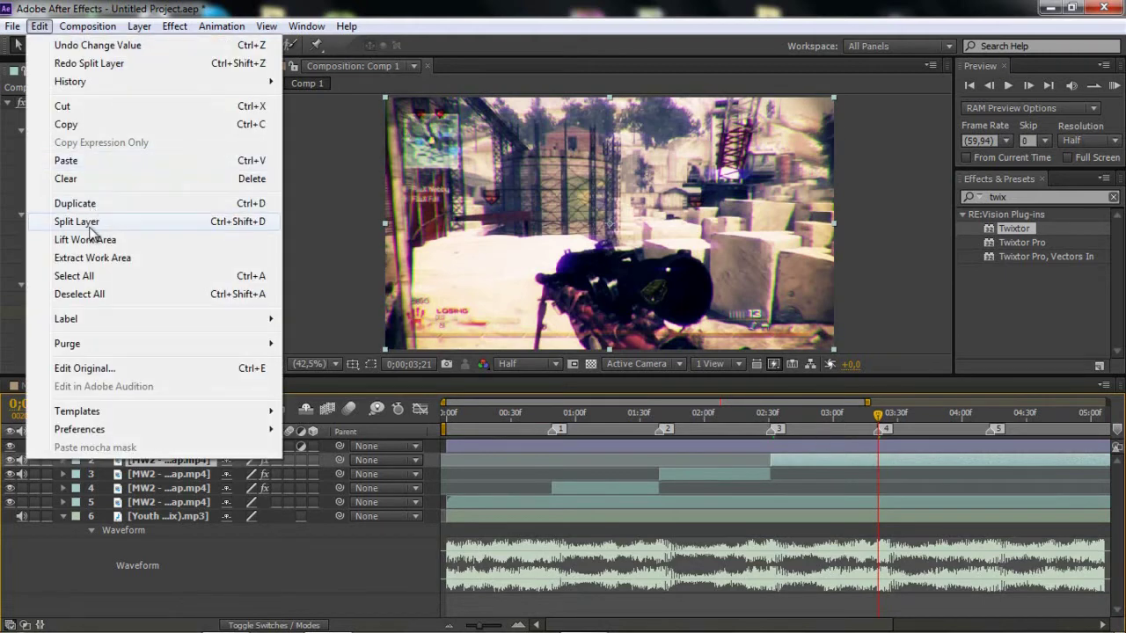
{"action": "left_click", "coordinate": [90, 228]}
{"action": "key", "text": "Delete"}
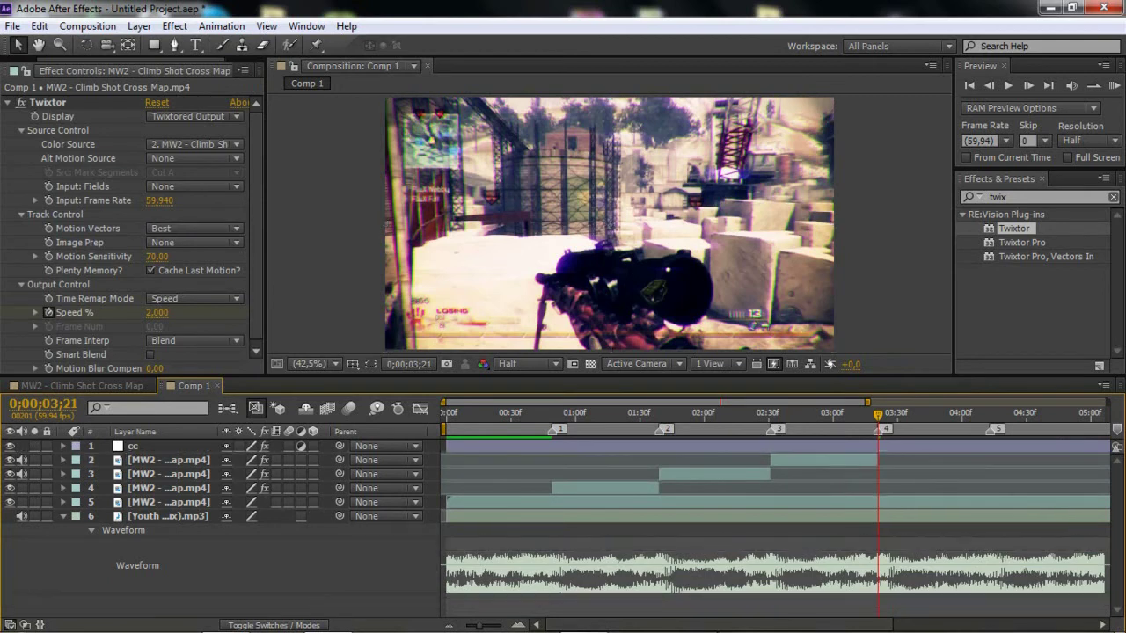
Add another copy of the MW2 footage from the Project panel and slide it earlier.
{"action": "left_click", "coordinate": [572, 623]}
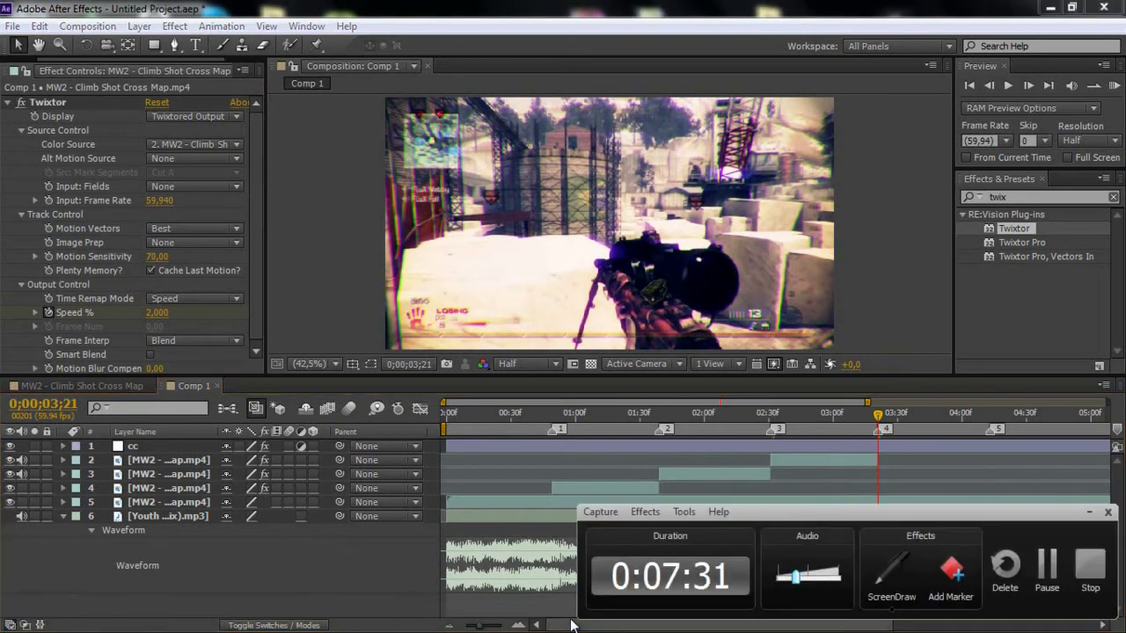
{"action": "left_click", "coordinate": [1090, 512]}
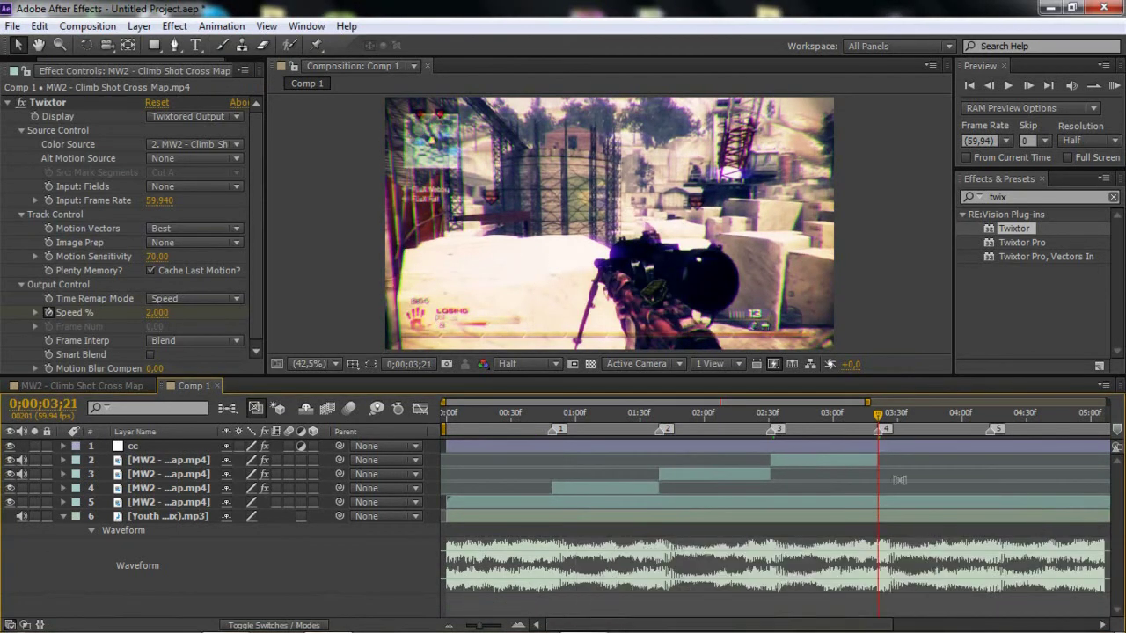
{"action": "left_click", "coordinate": [868, 460]}
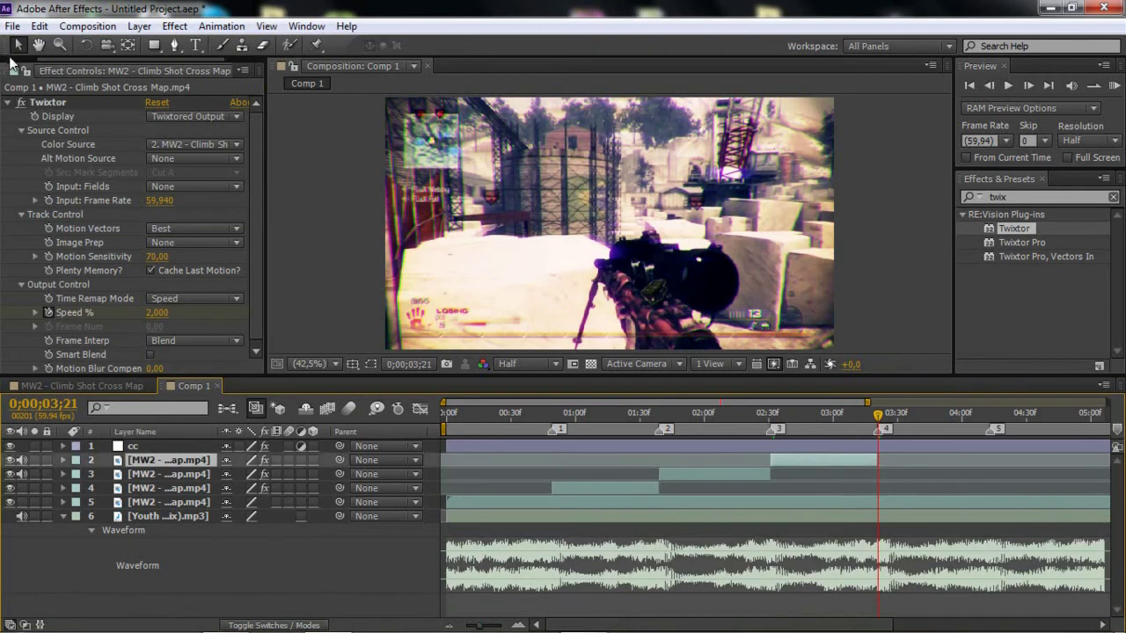
{"action": "left_click", "coordinate": [25, 71]}
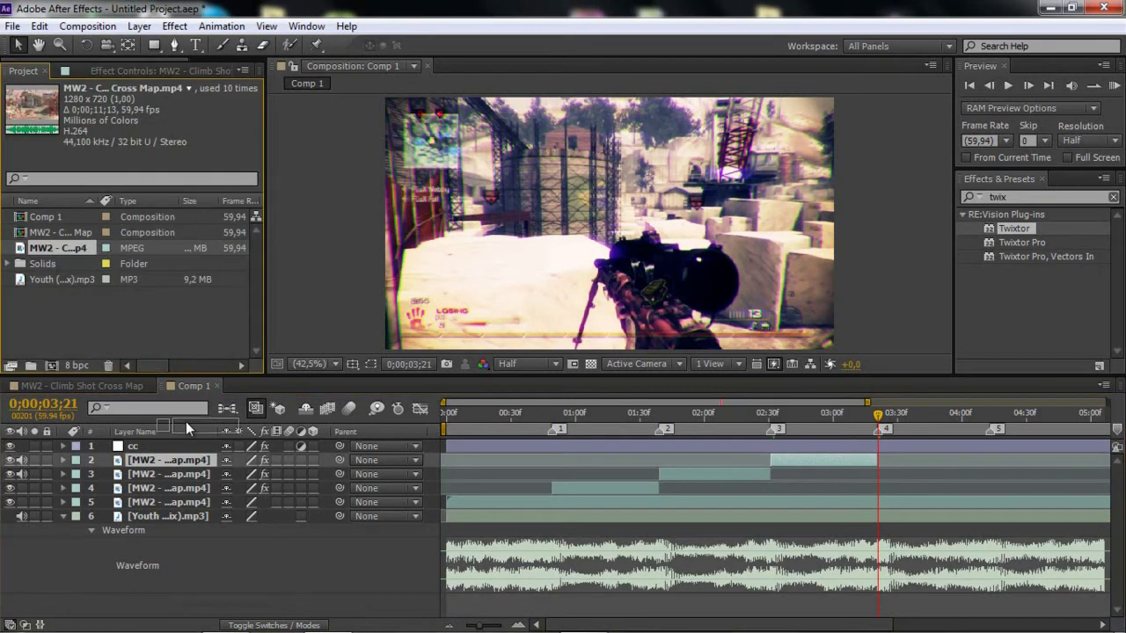
{"action": "left_click_drag", "start_coordinate": [185, 422], "coordinate": [181, 453]}
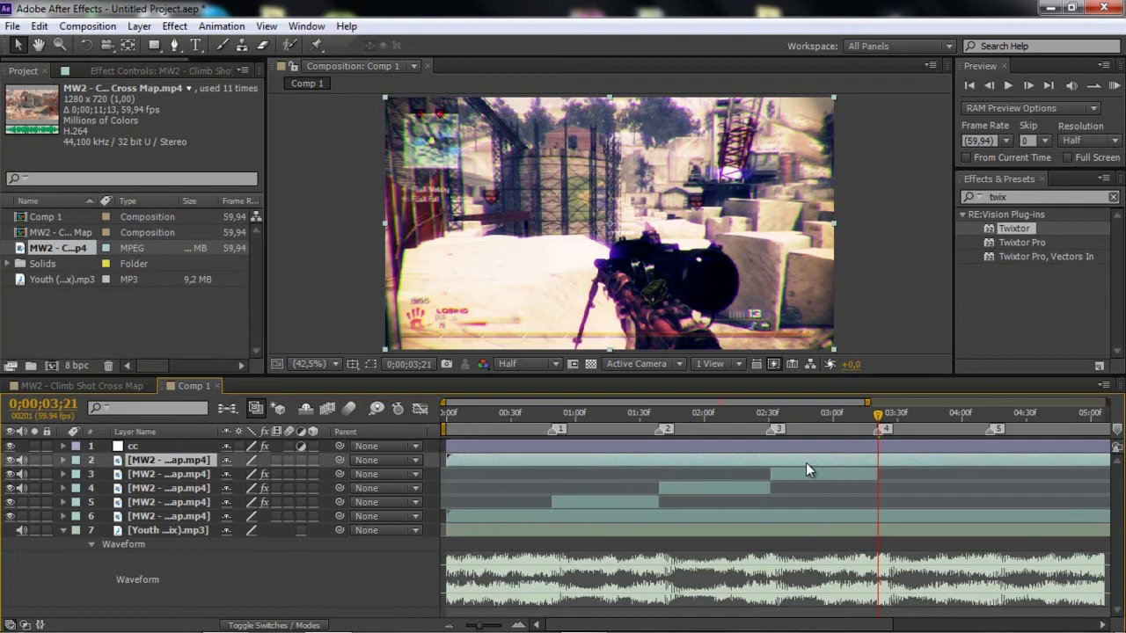
{"action": "left_click_drag", "start_coordinate": [805, 462], "coordinate": [757, 460]}
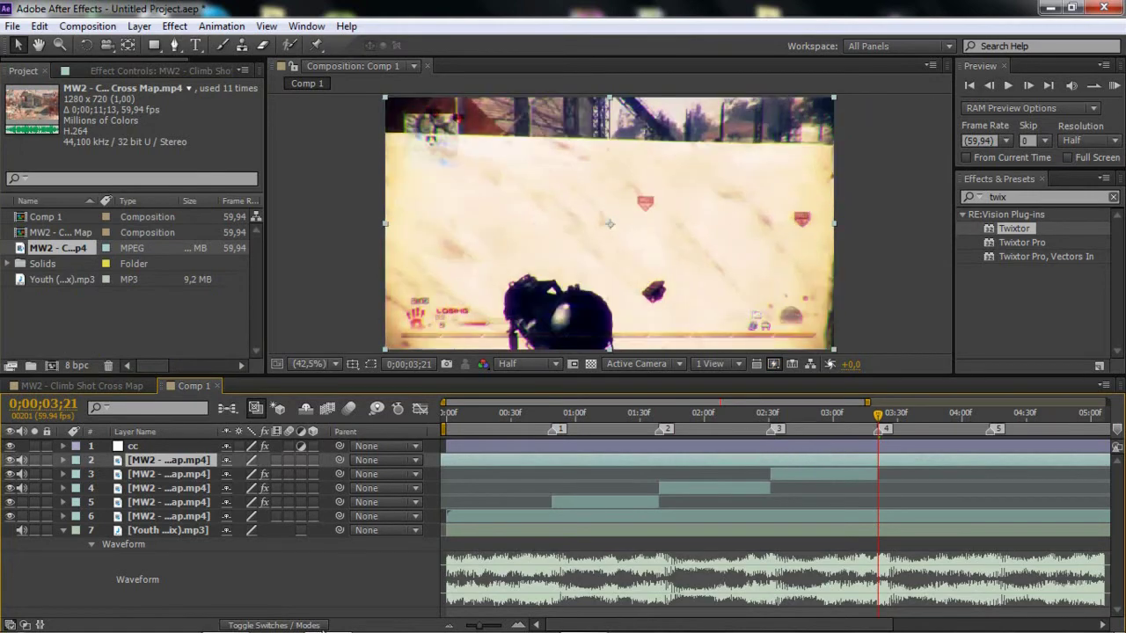
Turn off audio for layers 2–4 and reposition the new clip to pick its moment.
{"action": "mouse_move", "coordinate": [322, 632]}
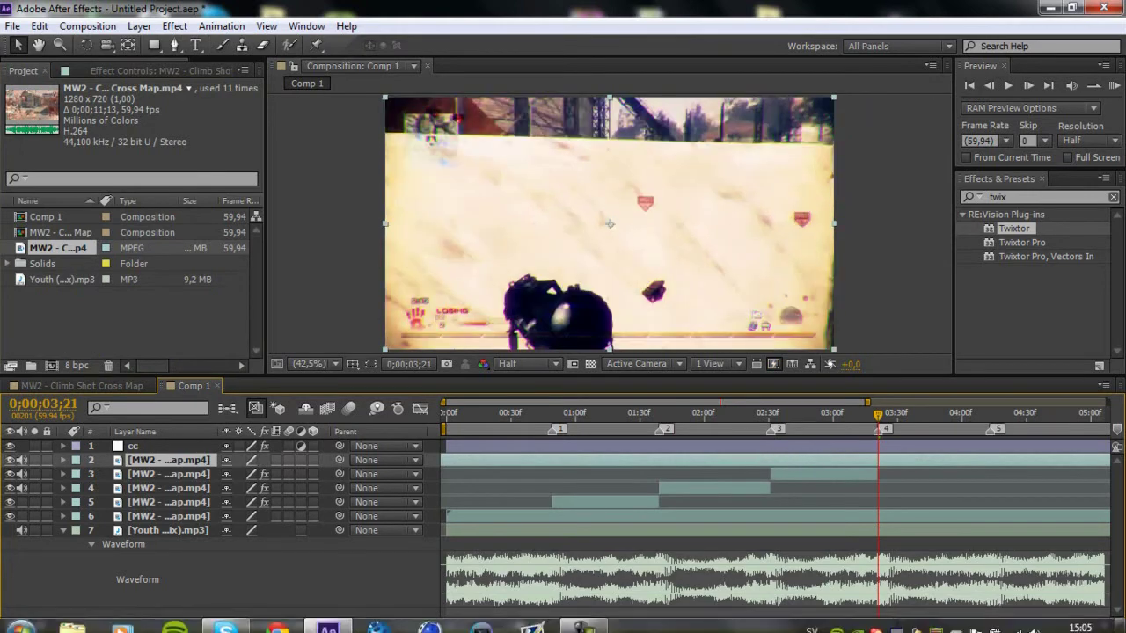
{"action": "left_click", "coordinate": [601, 618]}
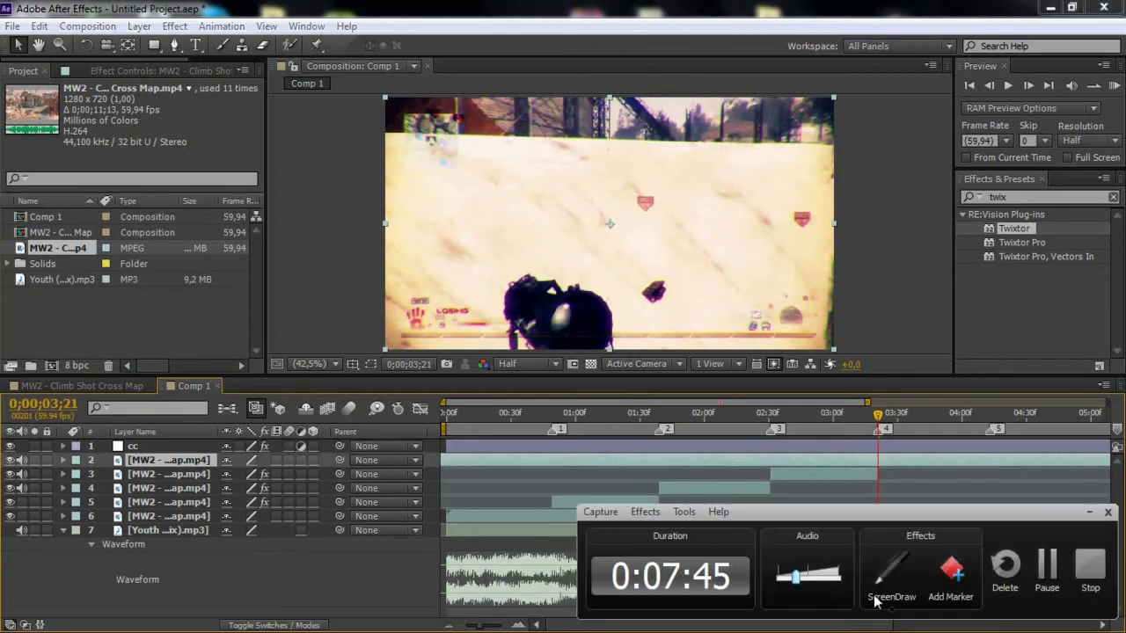
{"action": "left_click", "coordinate": [1051, 560]}
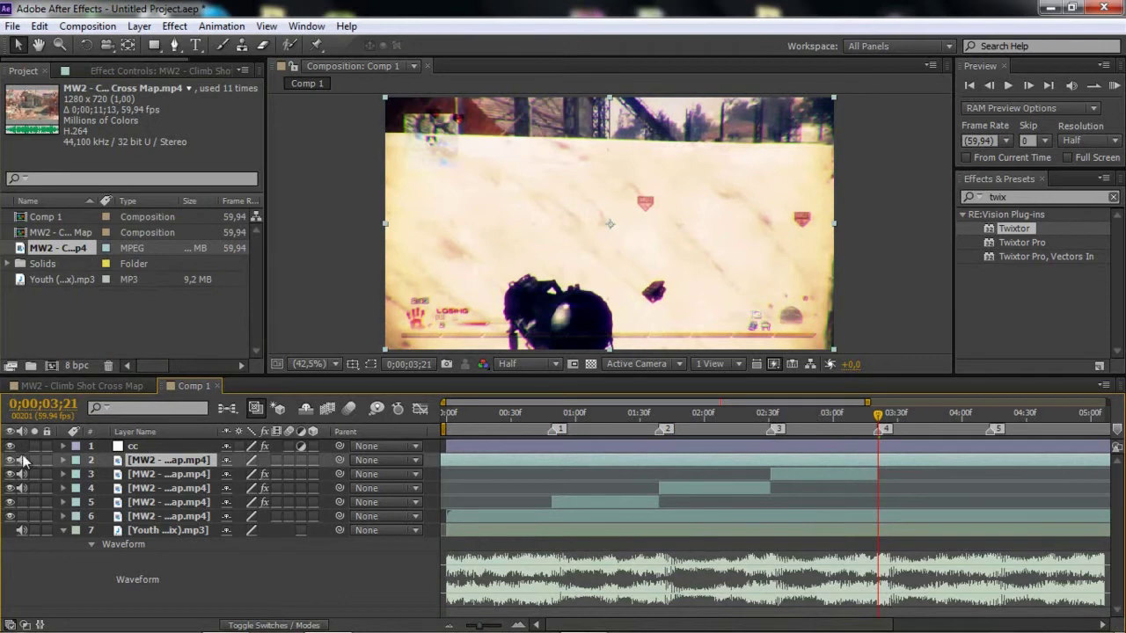
{"action": "left_click_drag", "start_coordinate": [26, 488], "coordinate": [26, 460]}
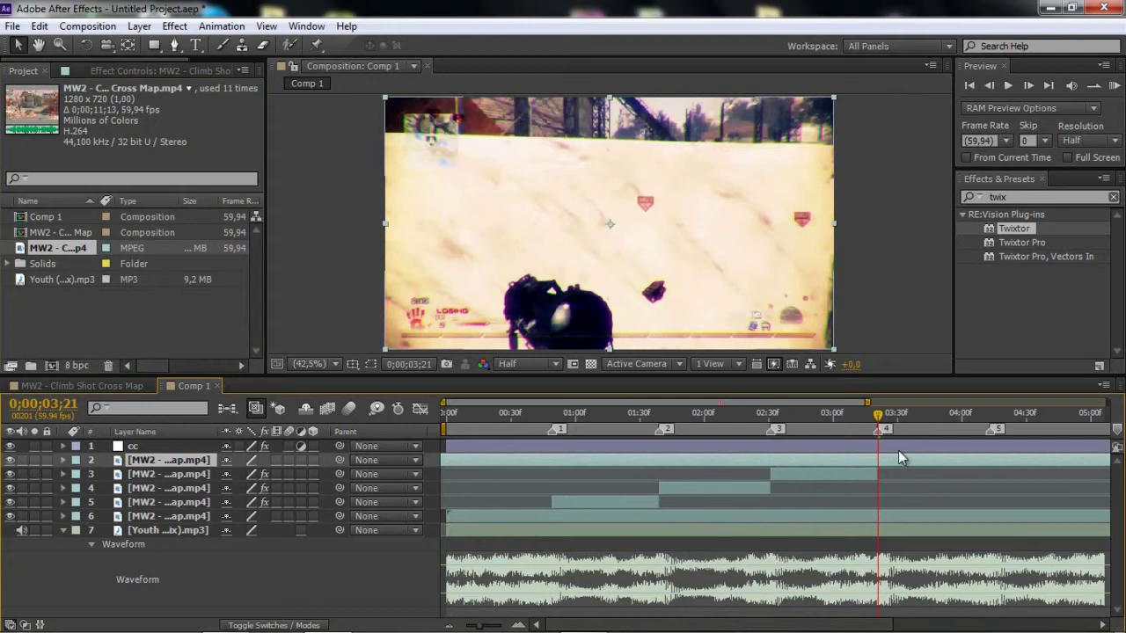
{"action": "left_click_drag", "start_coordinate": [886, 465], "coordinate": [832, 462]}
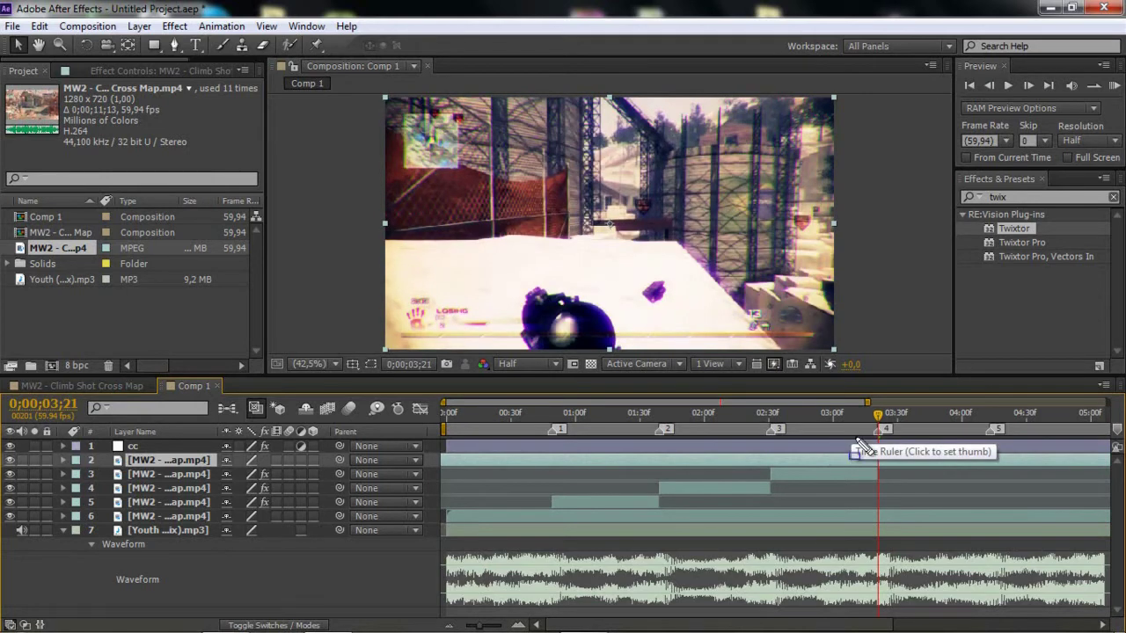
Split the new clip at the fourth beat marker and delete the piece before it.
{"action": "left_click", "coordinate": [41, 27]}
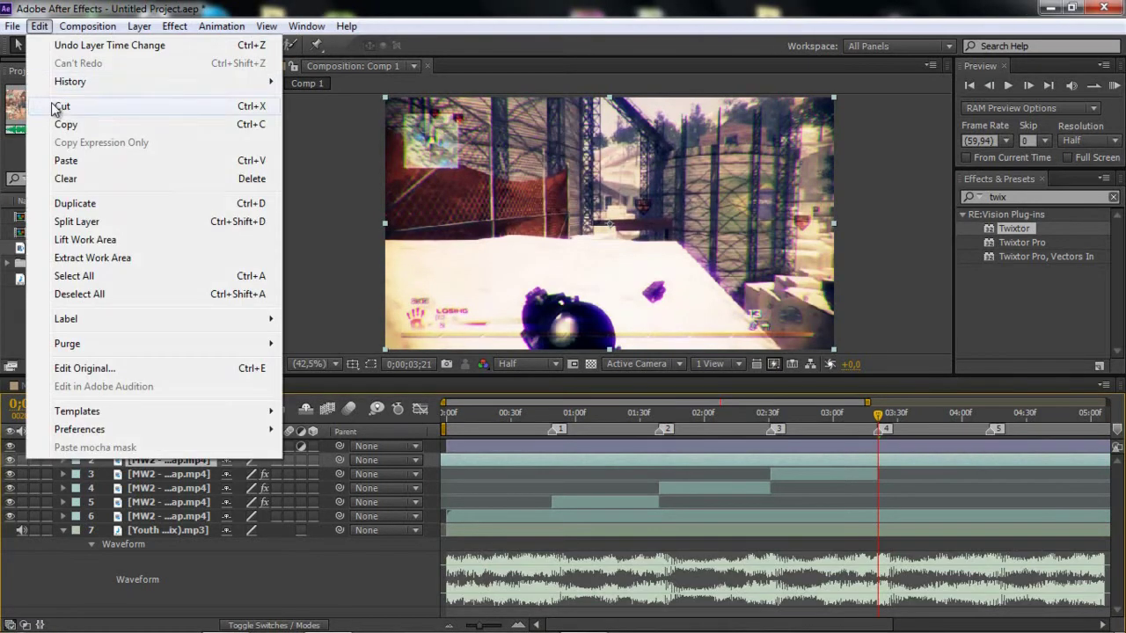
{"action": "left_click", "coordinate": [117, 228]}
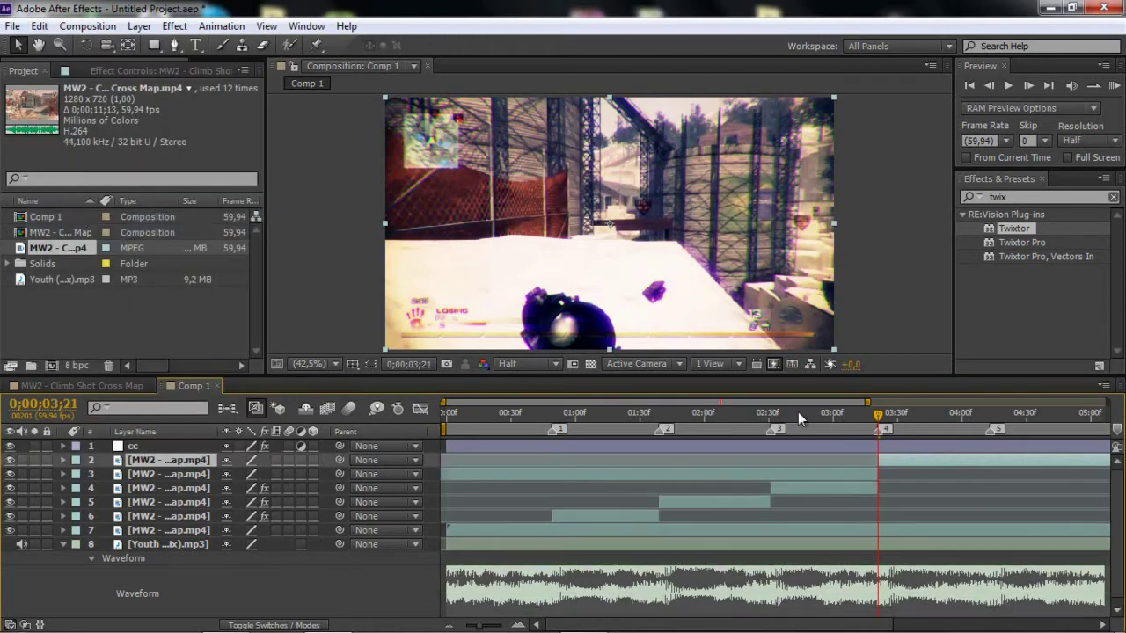
{"action": "left_click", "coordinate": [804, 472]}
{"action": "key", "text": "Delete"}
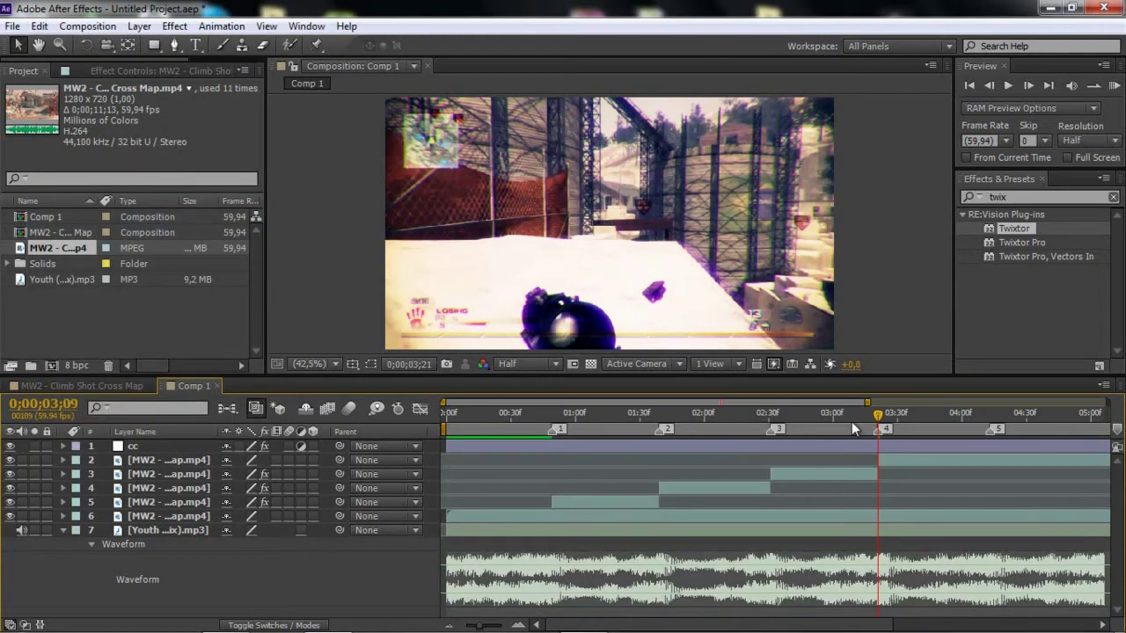
Split layer 6 at the first beat marker, delete the rest, and scrub to review.
{"action": "left_click_drag", "start_coordinate": [851, 421], "coordinate": [551, 454]}
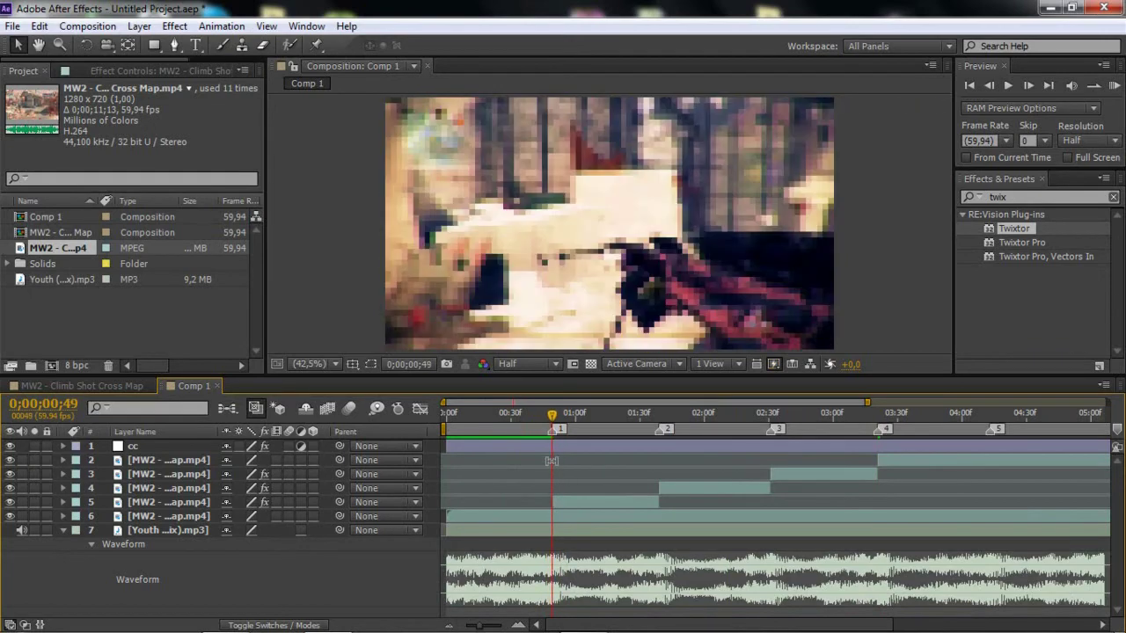
{"action": "left_click", "coordinate": [578, 517]}
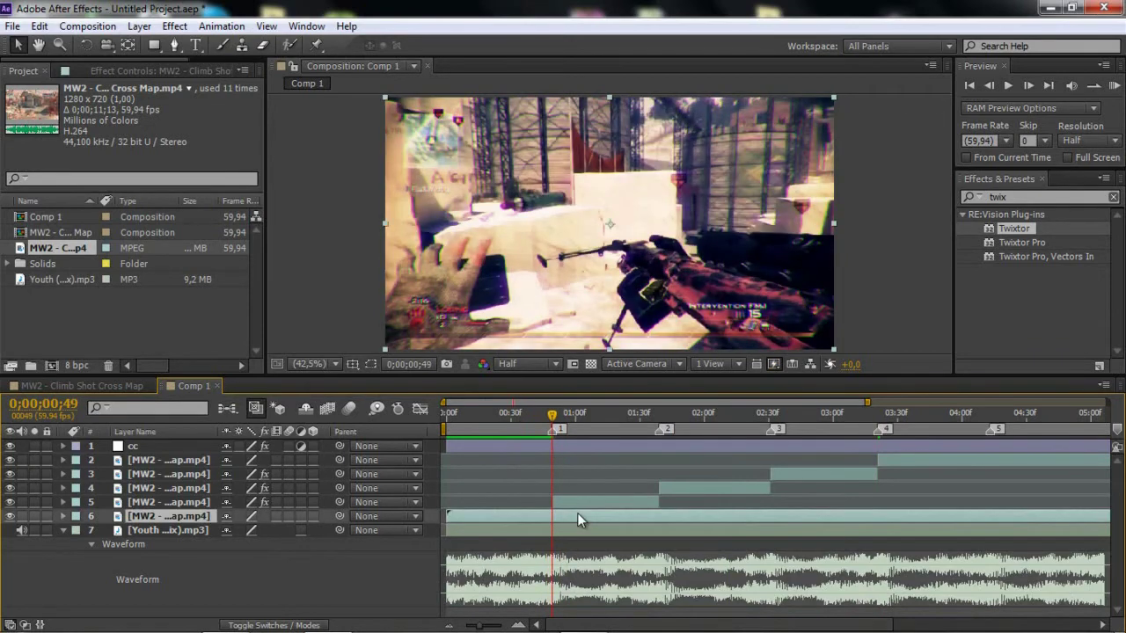
{"action": "left_click", "coordinate": [40, 25]}
{"action": "left_click", "coordinate": [71, 221]}
{"action": "key", "text": "Delete"}
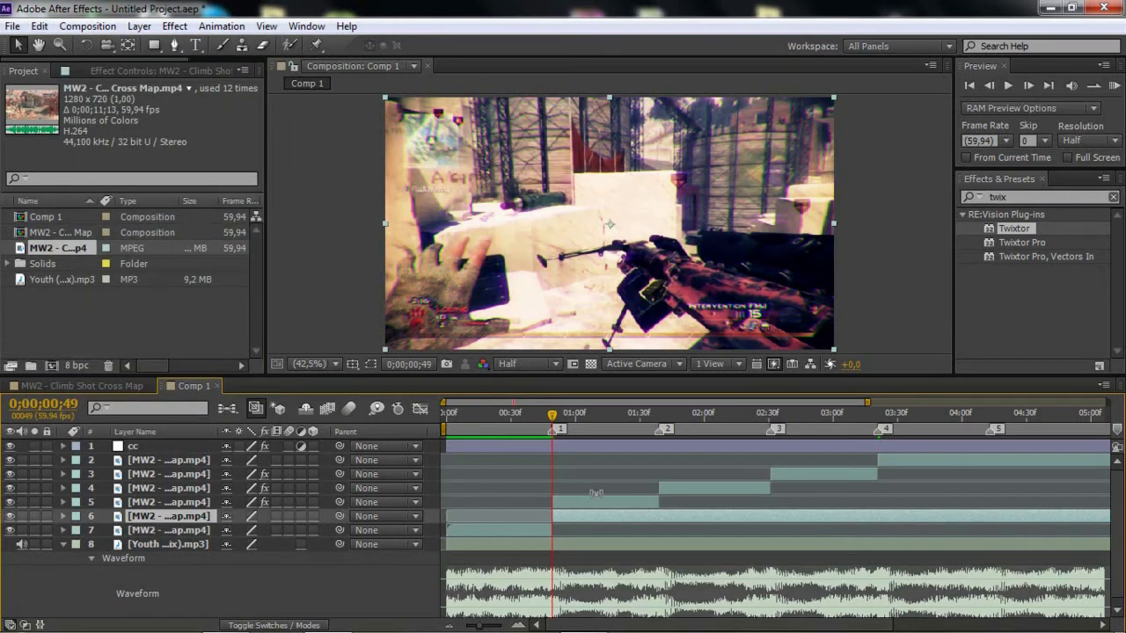
{"action": "left_click_drag", "start_coordinate": [713, 420], "coordinate": [552, 451]}
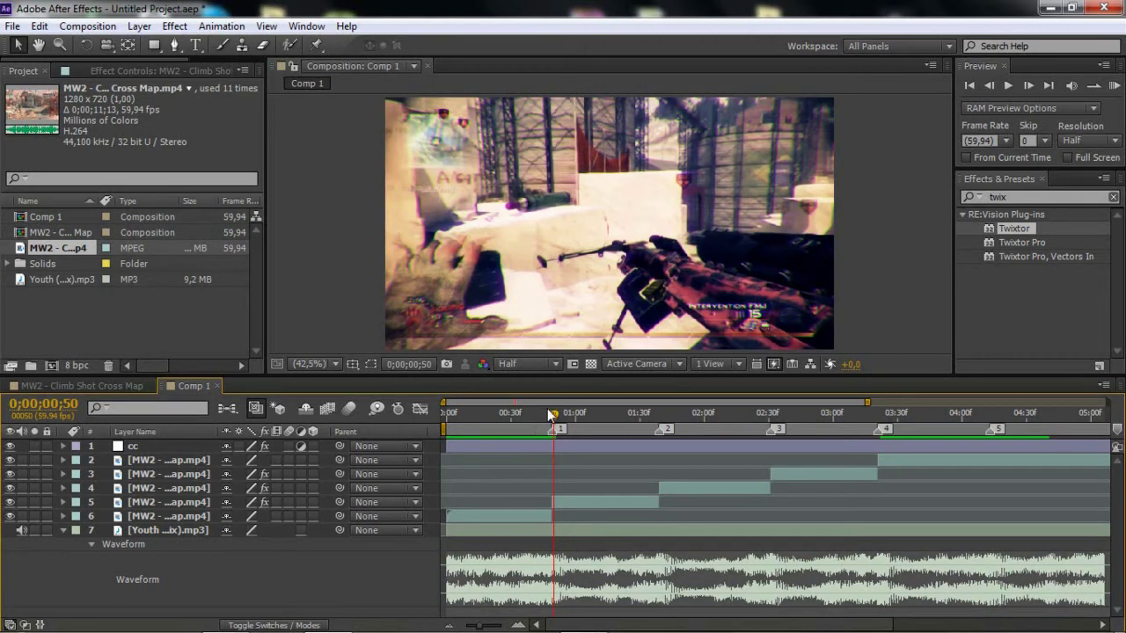
On layer 5, set Scale and Rotation keyframes at the first beat marker.
{"action": "mouse_move", "coordinate": [548, 412]}
{"action": "left_mouse_down"}
{"action": "mouse_move", "coordinate": [575, 421]}
{"action": "mouse_move", "coordinate": [552, 431]}
{"action": "left_mouse_up"}
{"action": "left_click", "coordinate": [582, 502]}
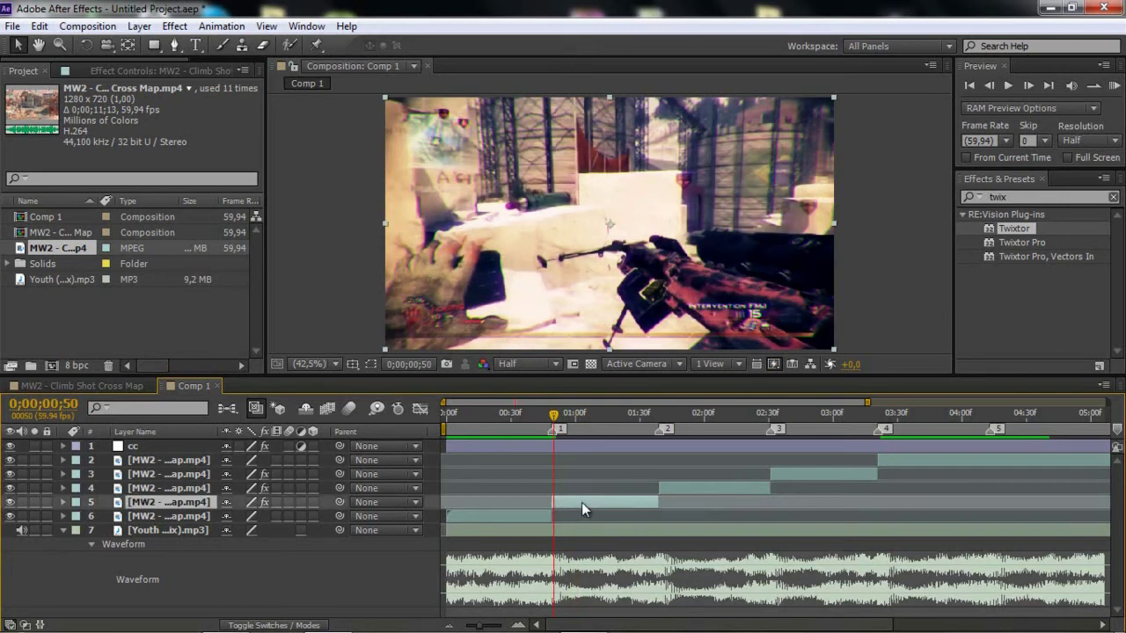
{"action": "key", "text": "s"}
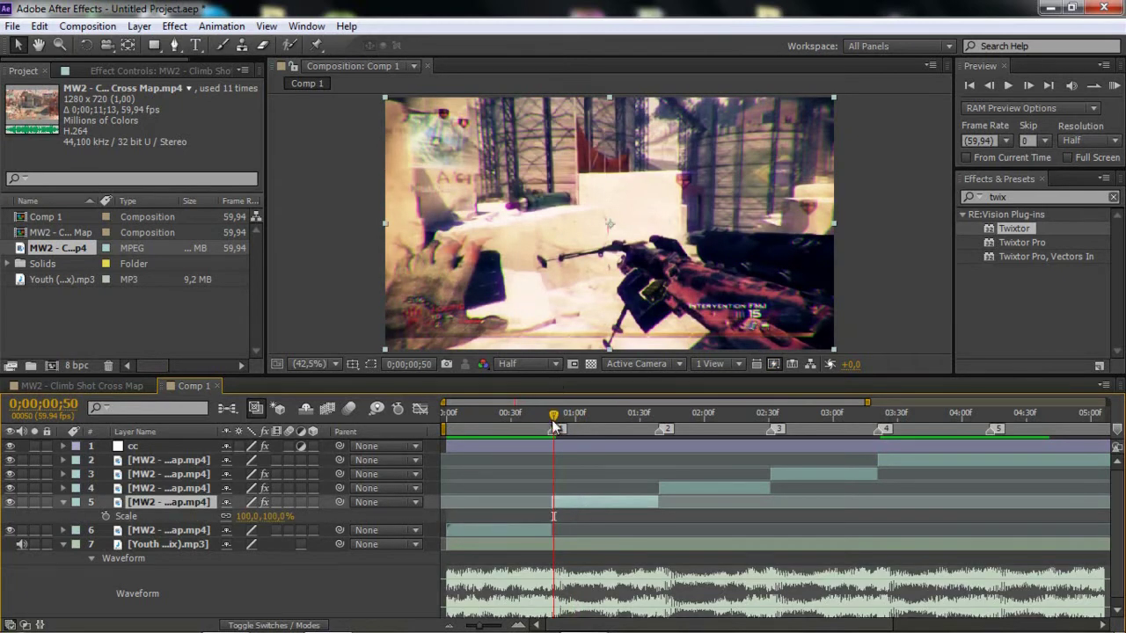
{"action": "left_click_drag", "start_coordinate": [553, 419], "coordinate": [552, 422]}
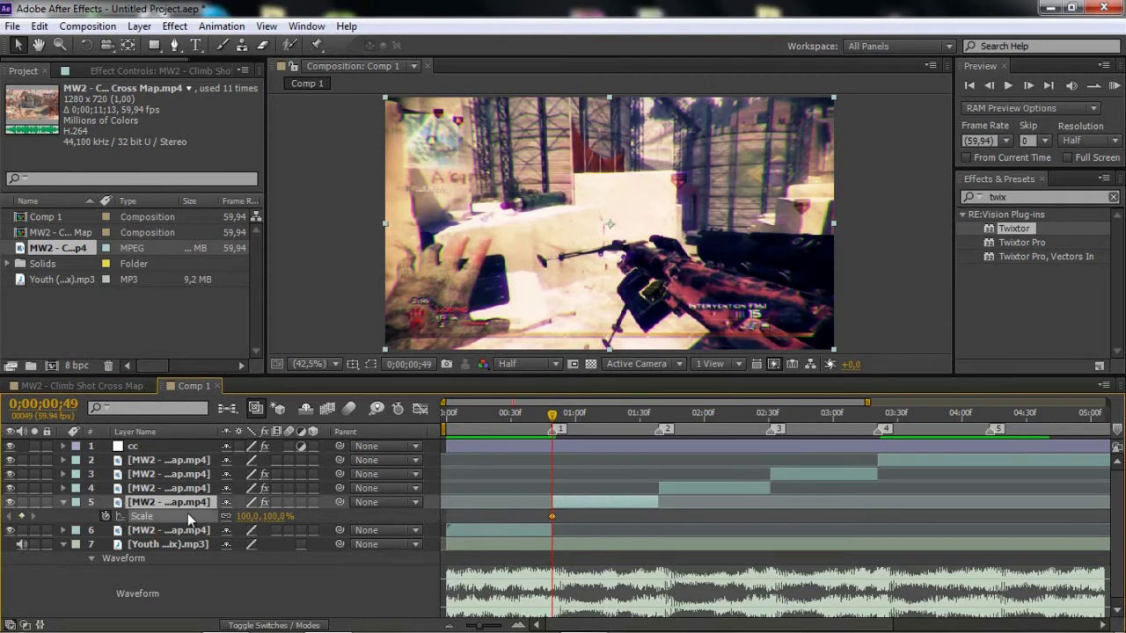
{"action": "key", "text": "r"}
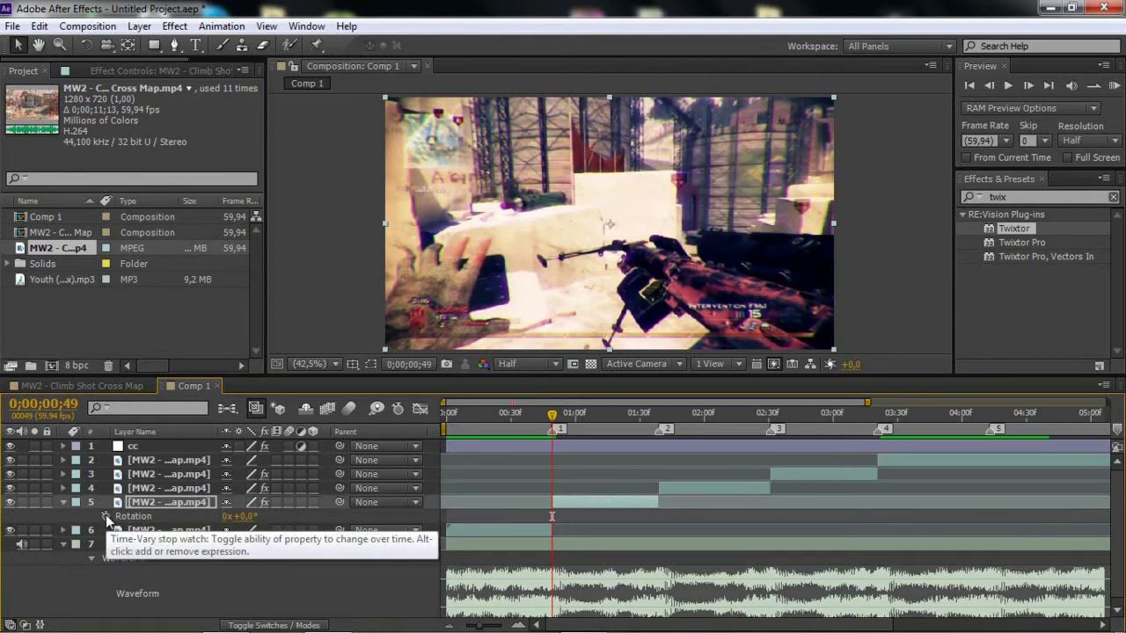
{"action": "left_click", "coordinate": [106, 516]}
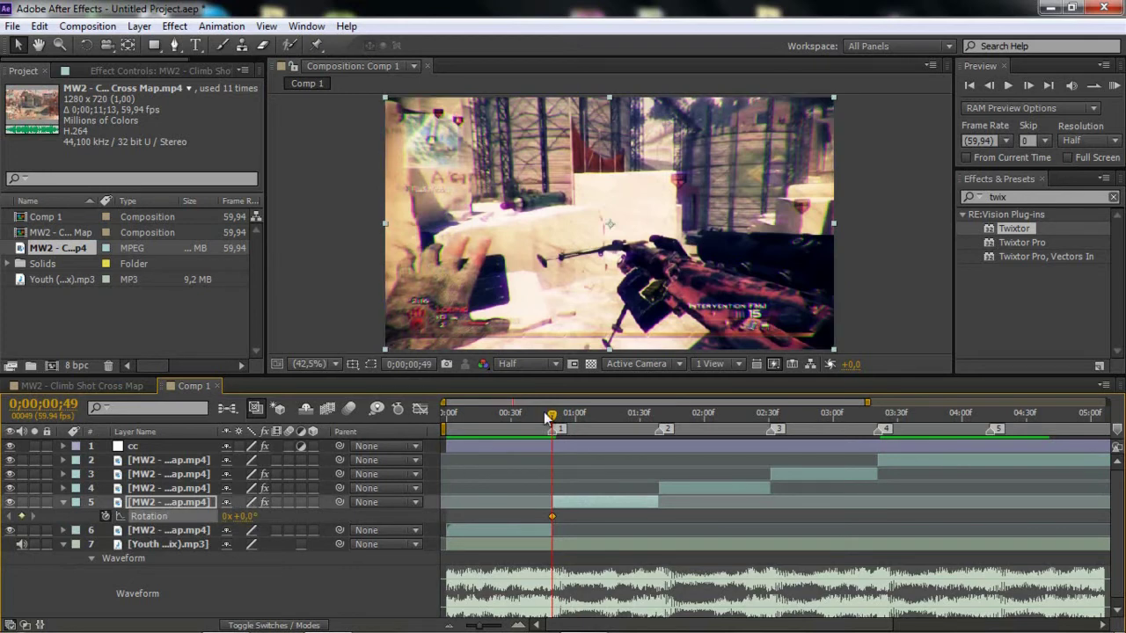
Set Twixtor speed to 2, Rotation to 5° and Scale to 136%.
{"action": "key", "text": "u"}
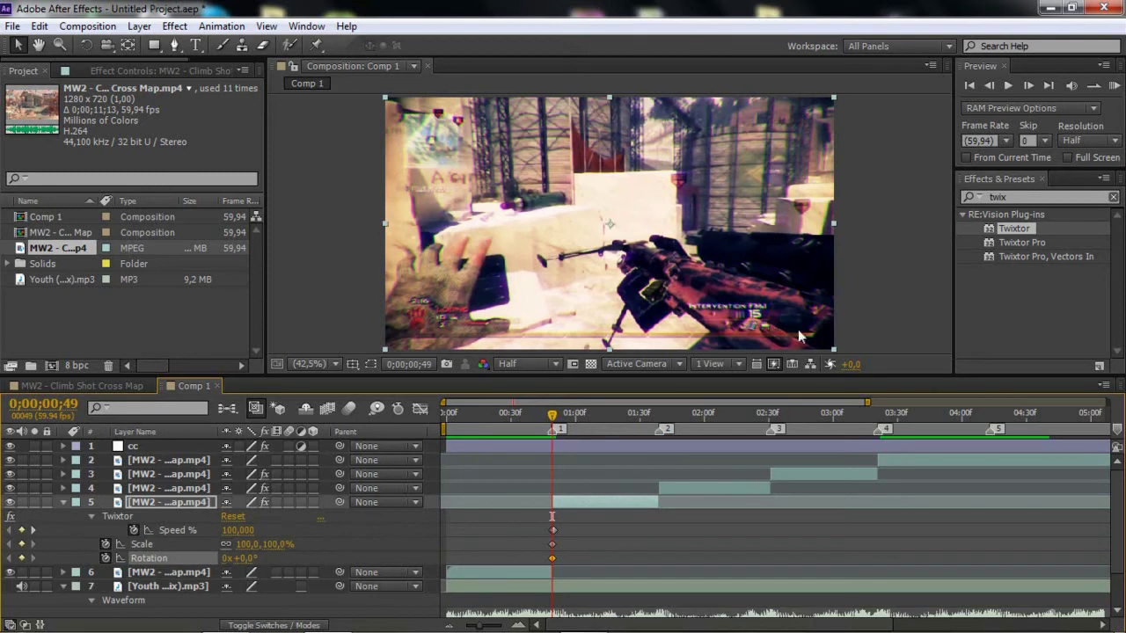
{"action": "left_click", "coordinate": [1031, 87]}
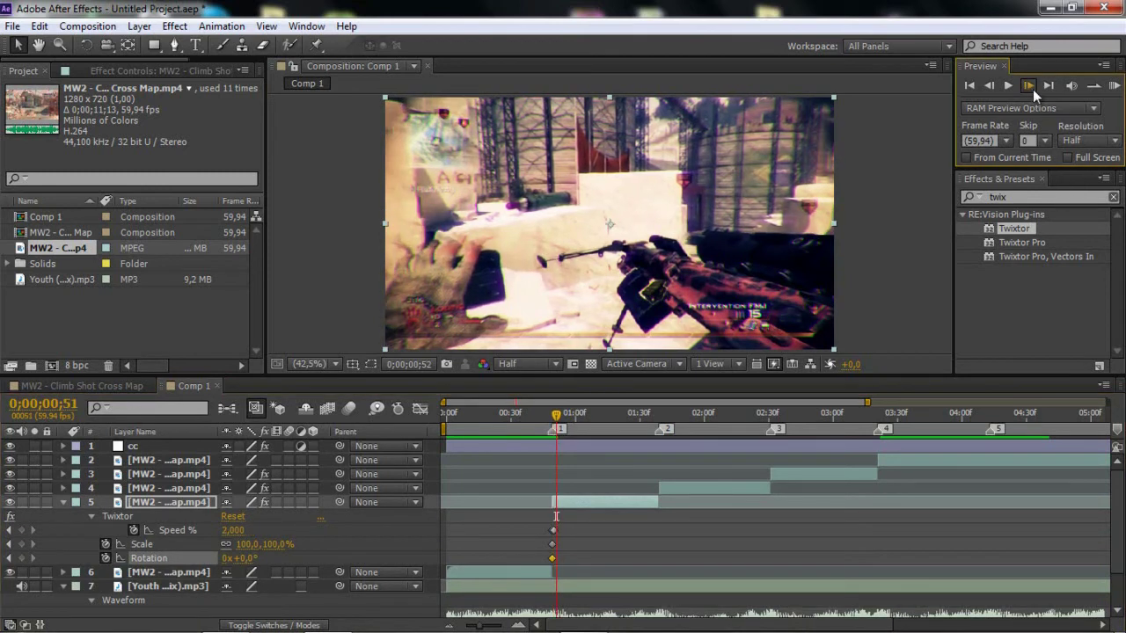
{"action": "left_click", "coordinate": [249, 558]}
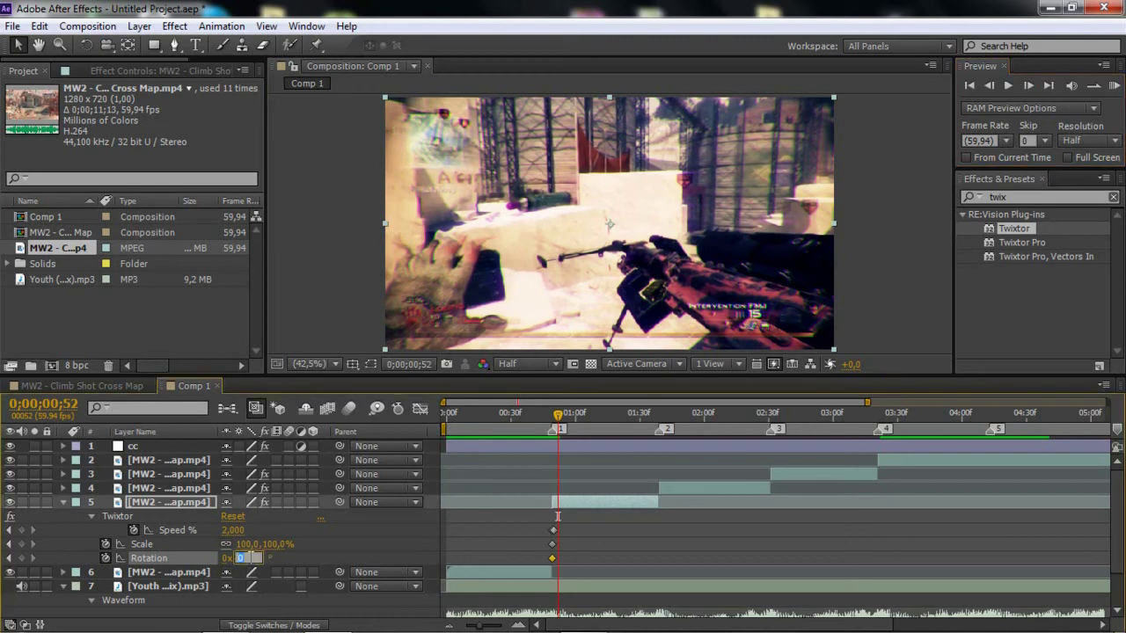
{"action": "type", "text": "5"}
{"action": "left_click", "coordinate": [310, 554]}
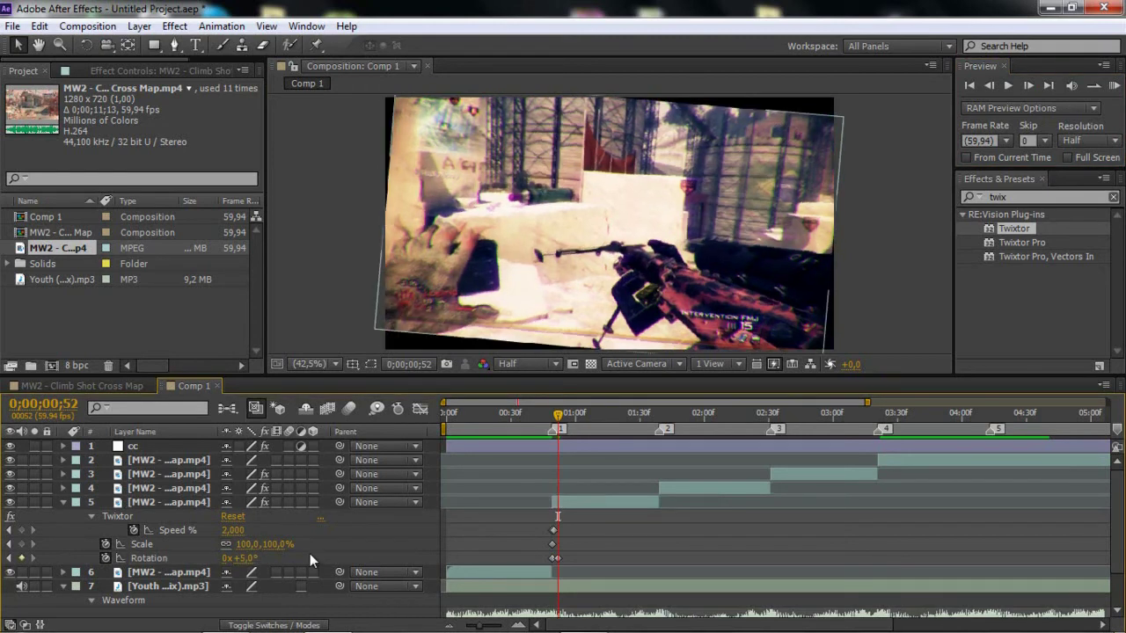
{"action": "left_click_drag", "start_coordinate": [270, 546], "coordinate": [301, 544]}
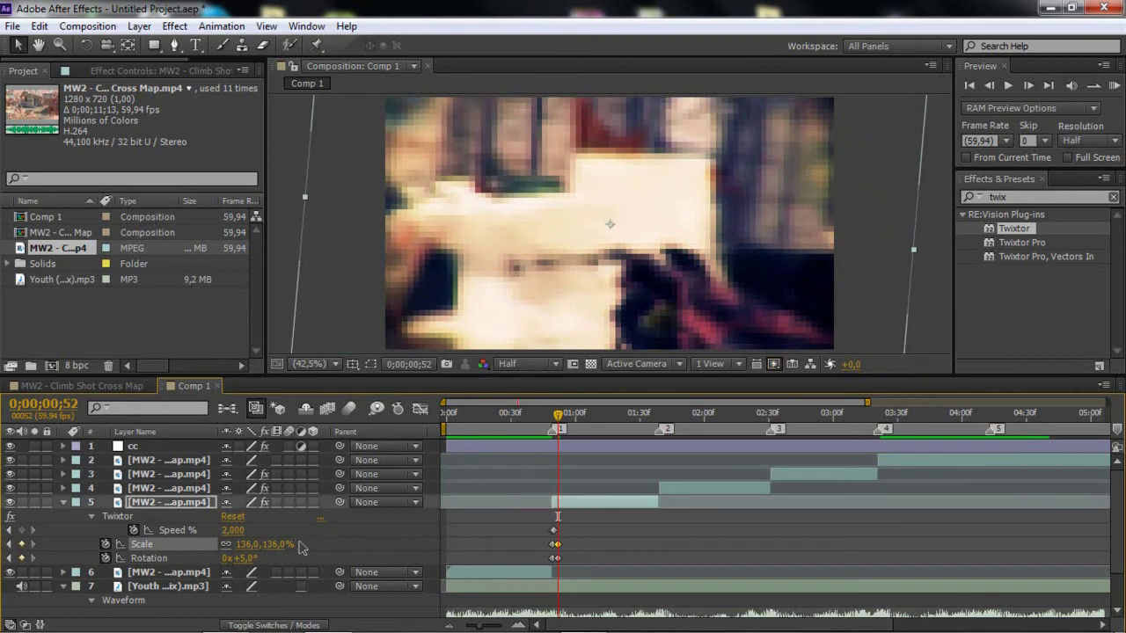
{"action": "key", "text": "space"}
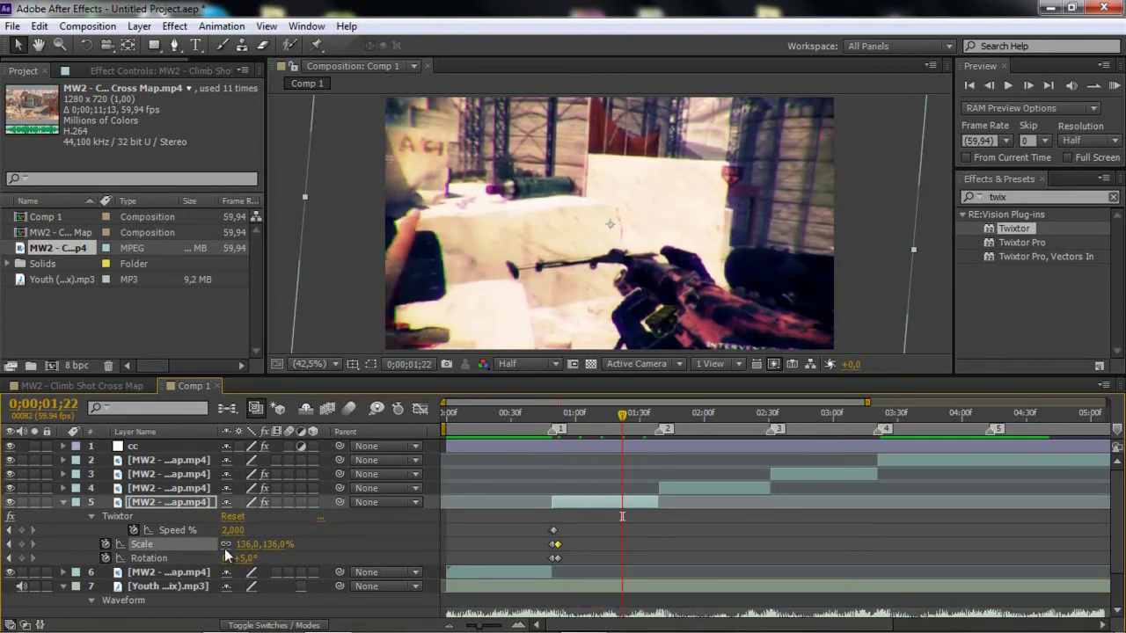
Add later keyframes returning layer 5 to 0° rotation and 100% scale.
{"action": "left_click", "coordinate": [246, 565]}
{"action": "type", "text": "0"}
{"action": "left_click", "coordinate": [276, 545]}
{"action": "type", "text": "100"}
{"action": "left_click", "coordinate": [375, 574]}
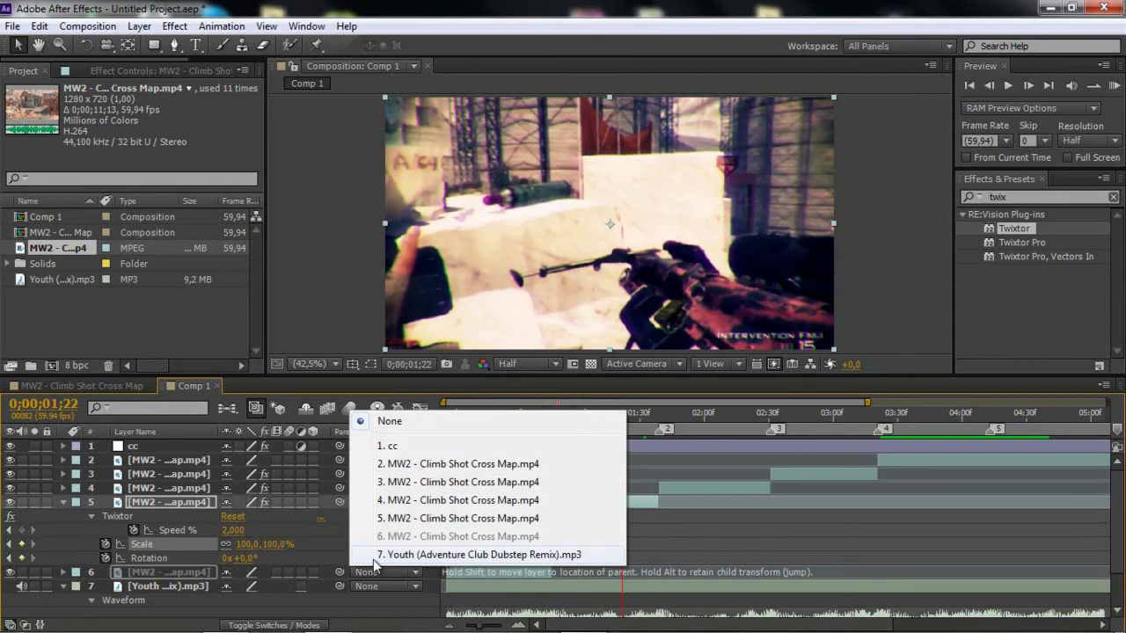
{"action": "left_click", "coordinate": [317, 545]}
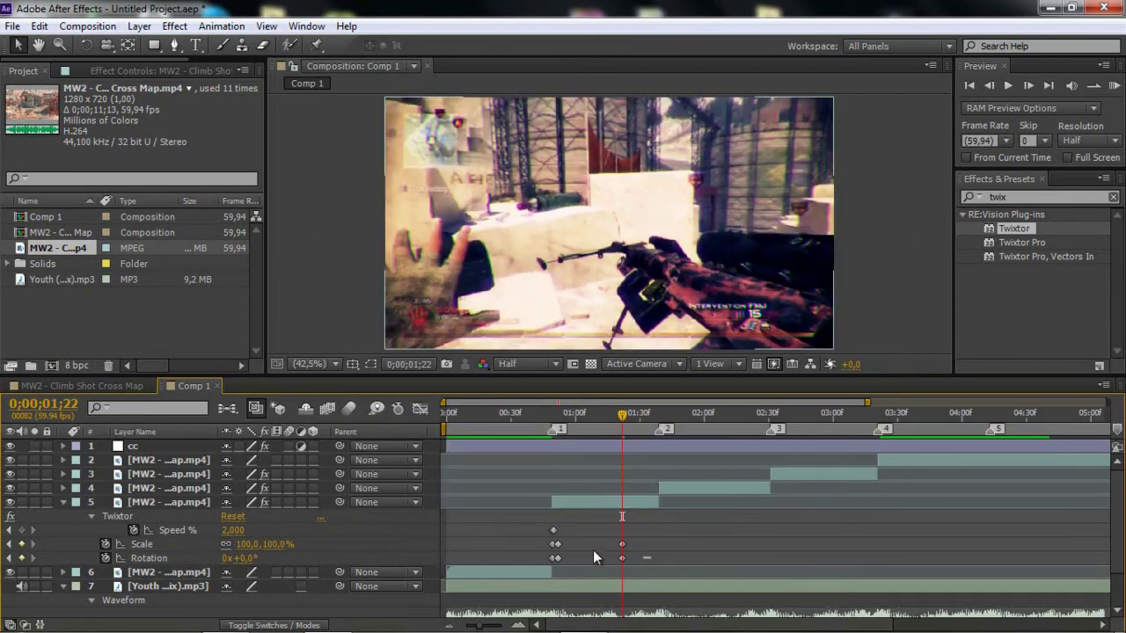
Apply Keyframe Velocity with 0.01% influence to the scale and rotation keyframes.
{"action": "left_click_drag", "start_coordinate": [651, 561], "coordinate": [538, 537]}
{"action": "right_click", "coordinate": [555, 547]}
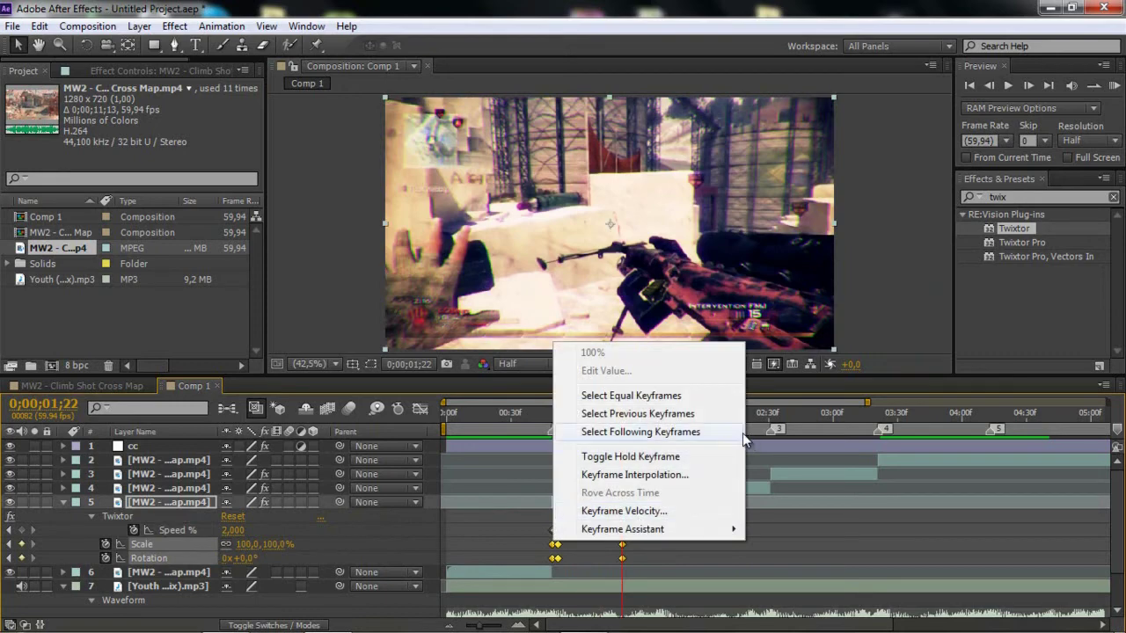
{"action": "left_click", "coordinate": [695, 510]}
{"action": "left_click", "coordinate": [729, 460]}
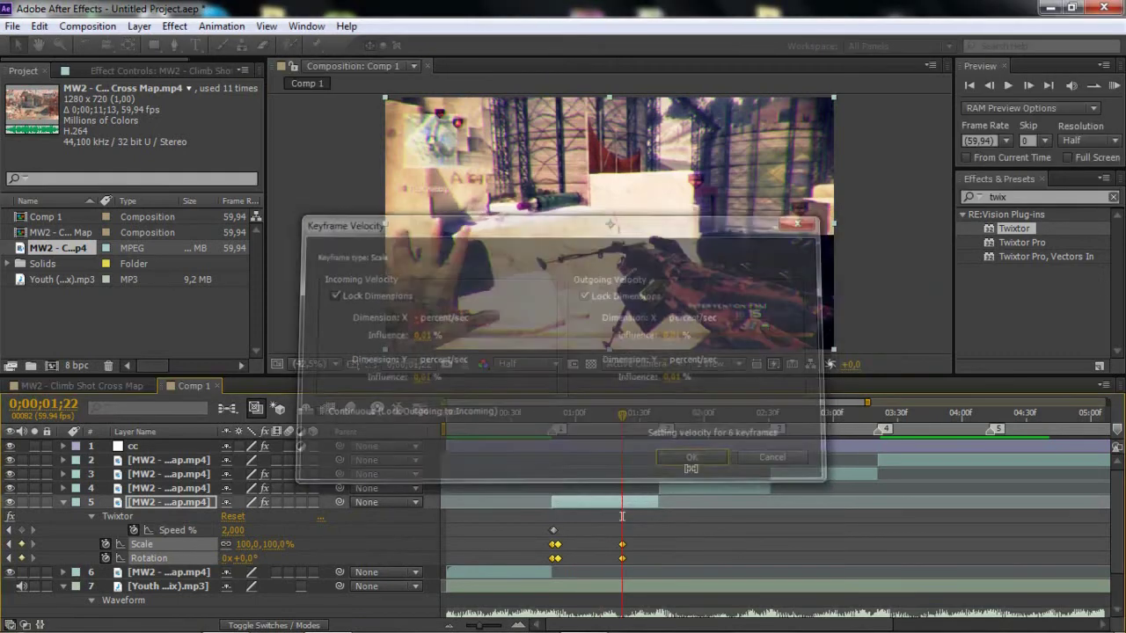
{"action": "left_click", "coordinate": [655, 567]}
{"action": "left_click", "coordinate": [554, 560]}
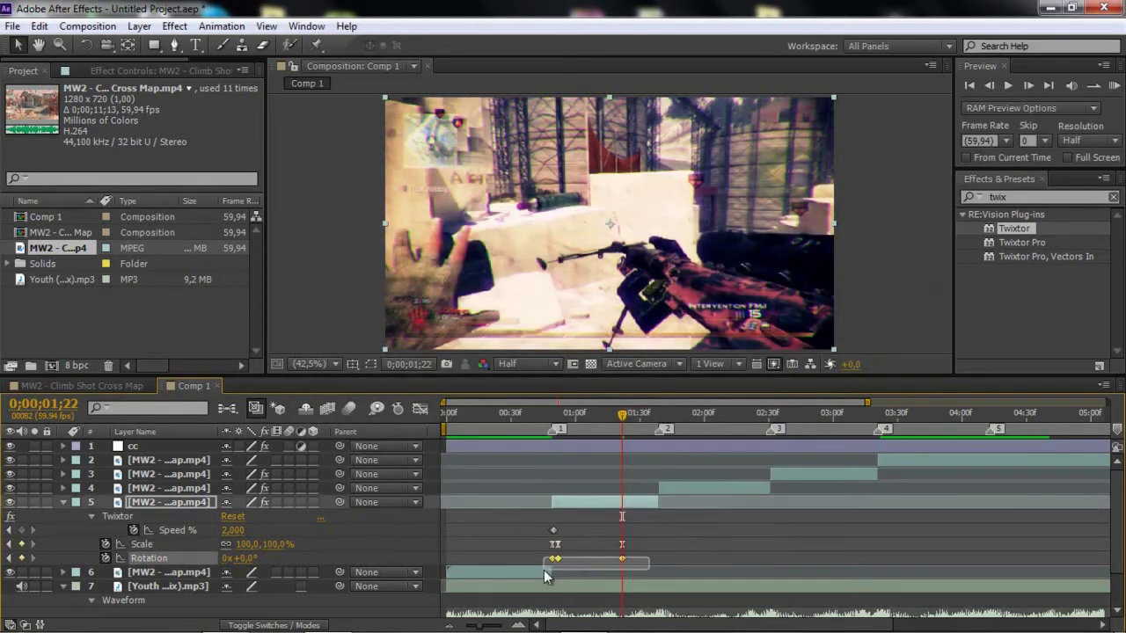
{"action": "right_click", "coordinate": [548, 567]}
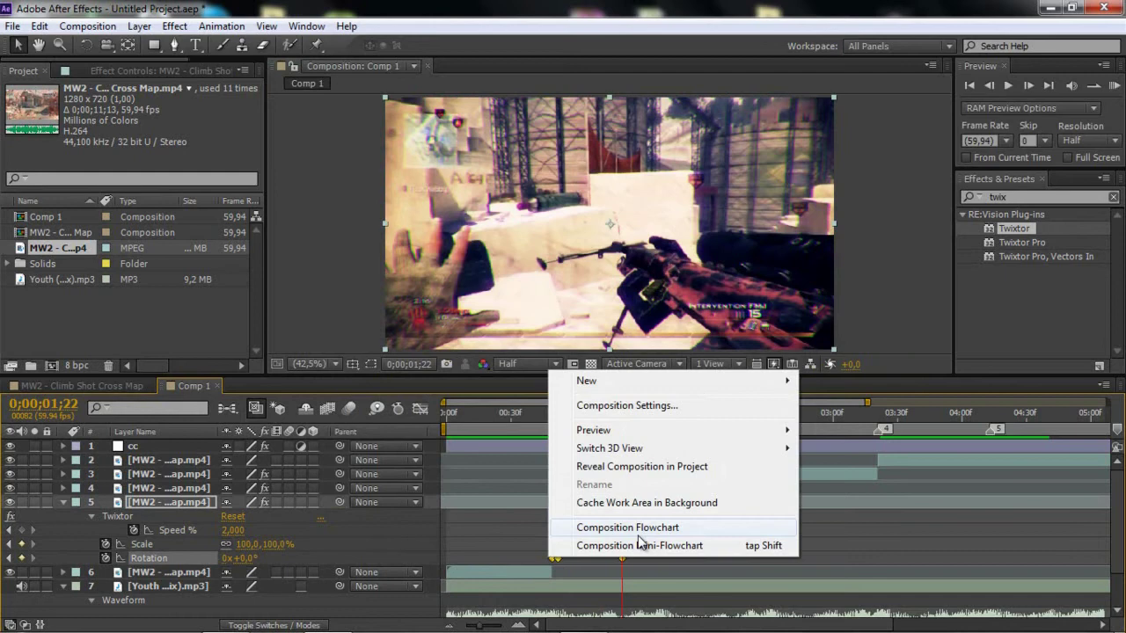
{"action": "right_click", "coordinate": [556, 559]}
{"action": "left_click", "coordinate": [616, 529]}
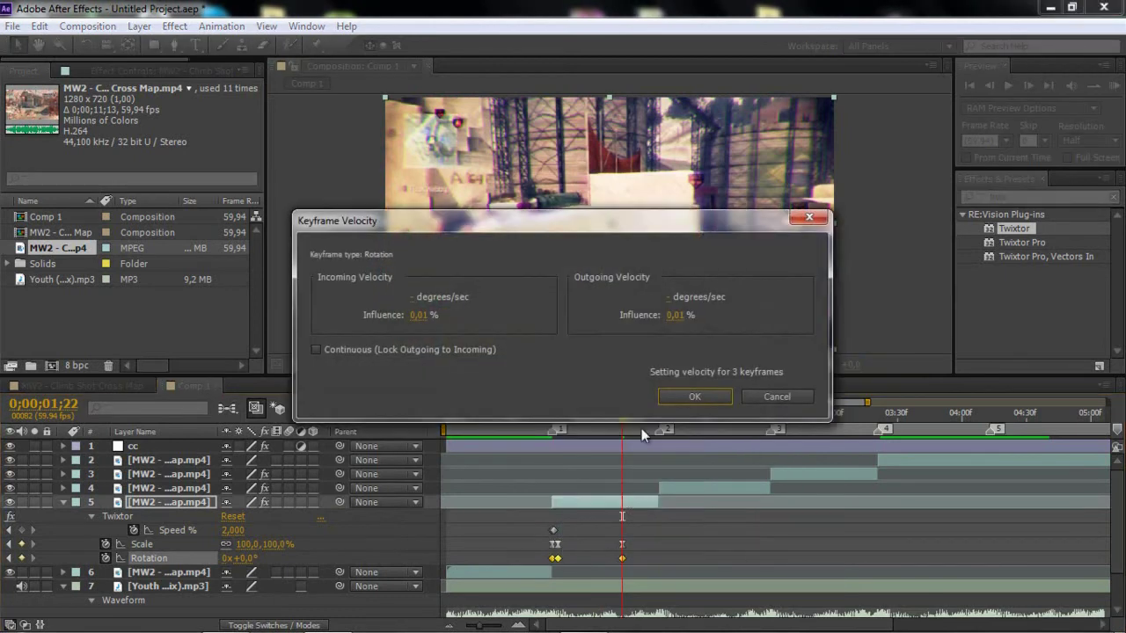
{"action": "left_click", "coordinate": [687, 391]}
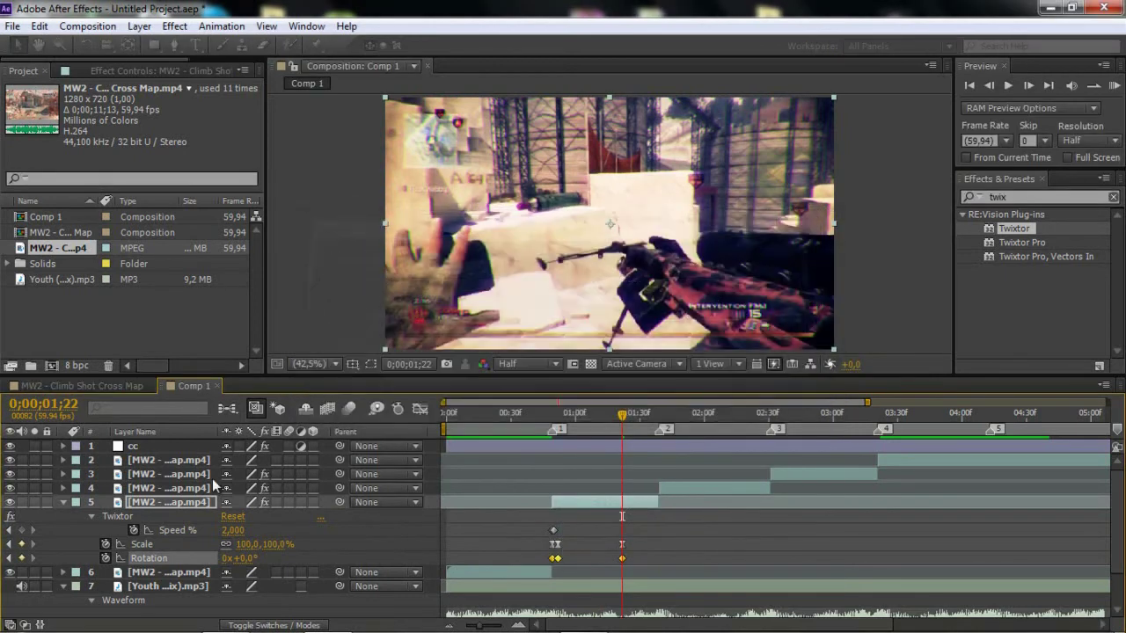
Move the ending scale and rotation keyframes onto the second beat marker.
{"action": "left_click", "coordinate": [63, 503]}
{"action": "left_click_drag", "start_coordinate": [555, 427], "coordinate": [648, 430]}
{"action": "key", "text": "u"}
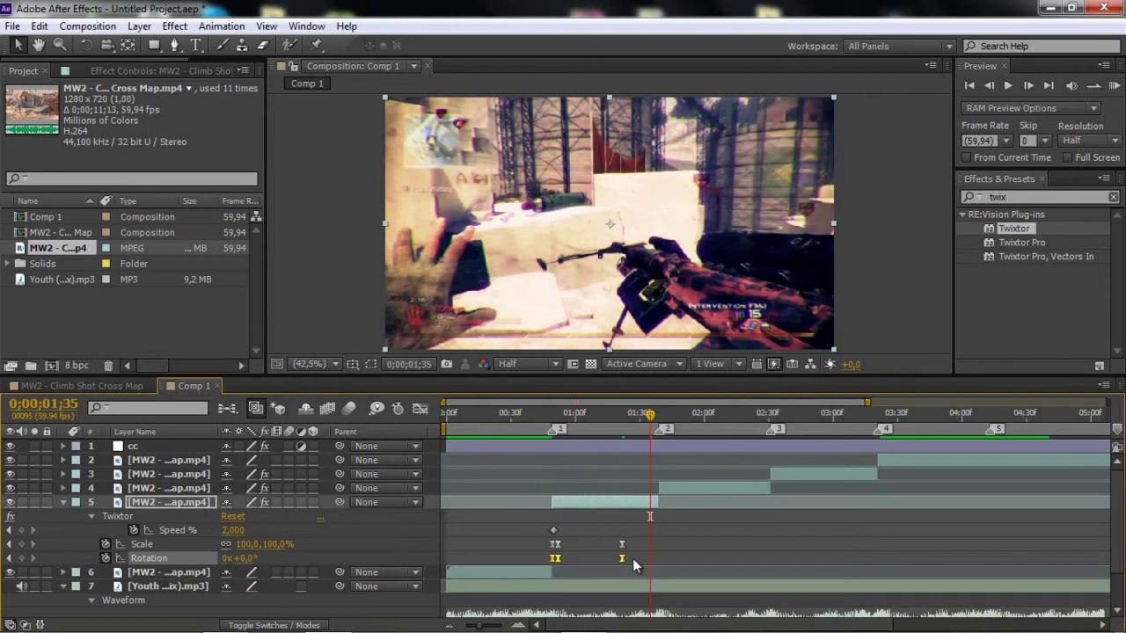
{"action": "left_click", "coordinate": [622, 544], "text": "shift"}
{"action": "left_click_drag", "start_coordinate": [622, 545], "coordinate": [657, 552]}
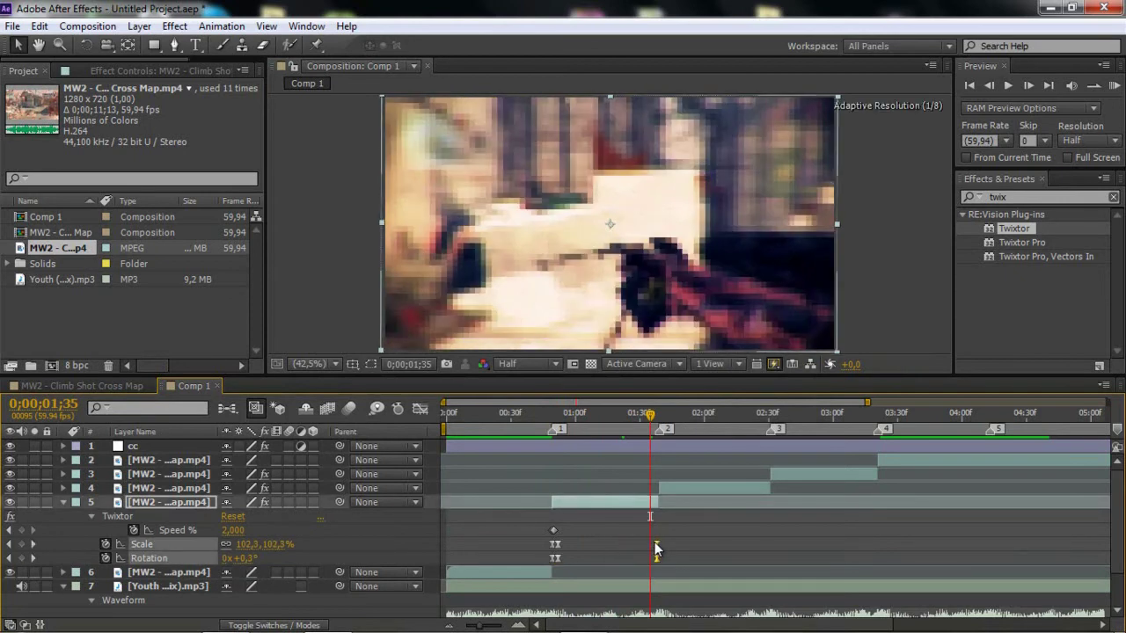
Collapse layer 5, select layer 4, and start a RAM preview of Comp 1.
{"action": "left_click", "coordinate": [63, 503]}
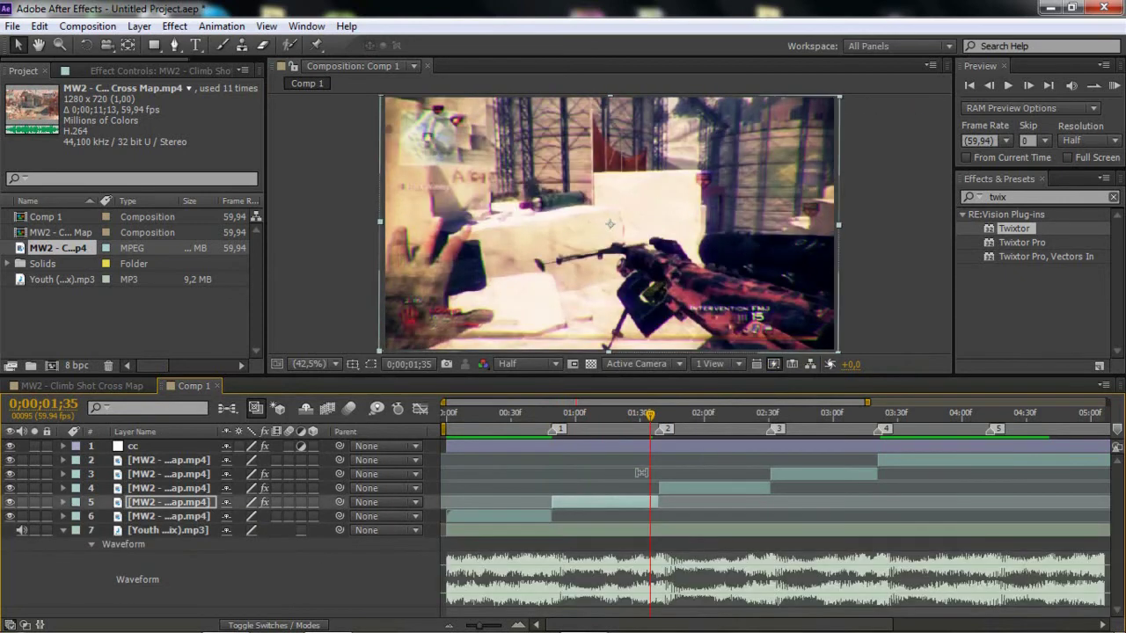
{"action": "left_click", "coordinate": [687, 493]}
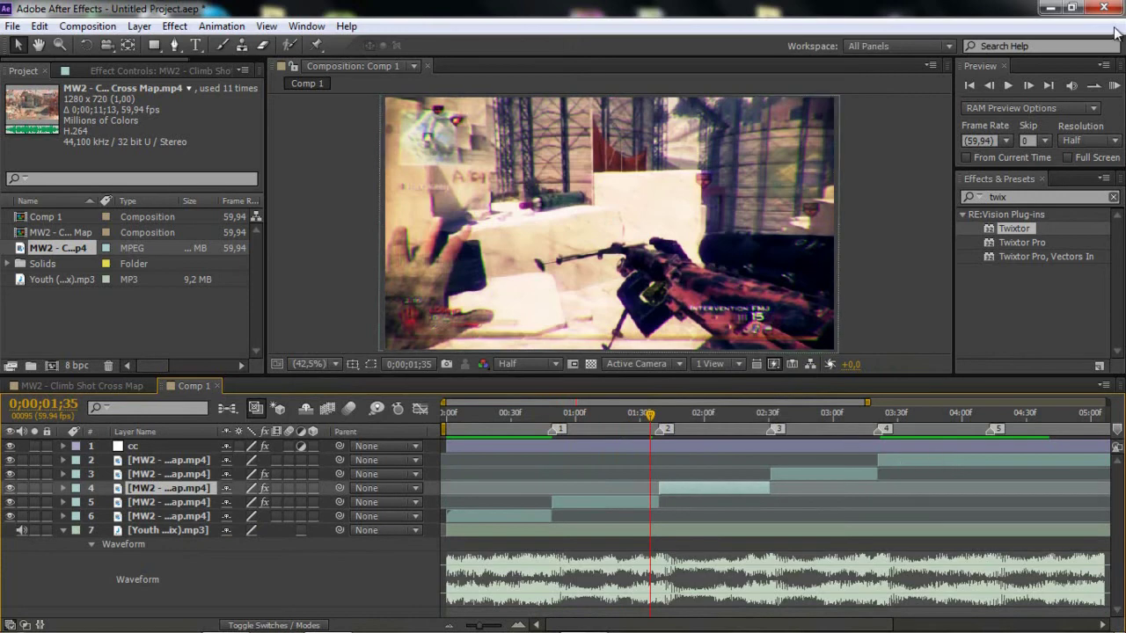
{"action": "left_click", "coordinate": [1115, 85]}
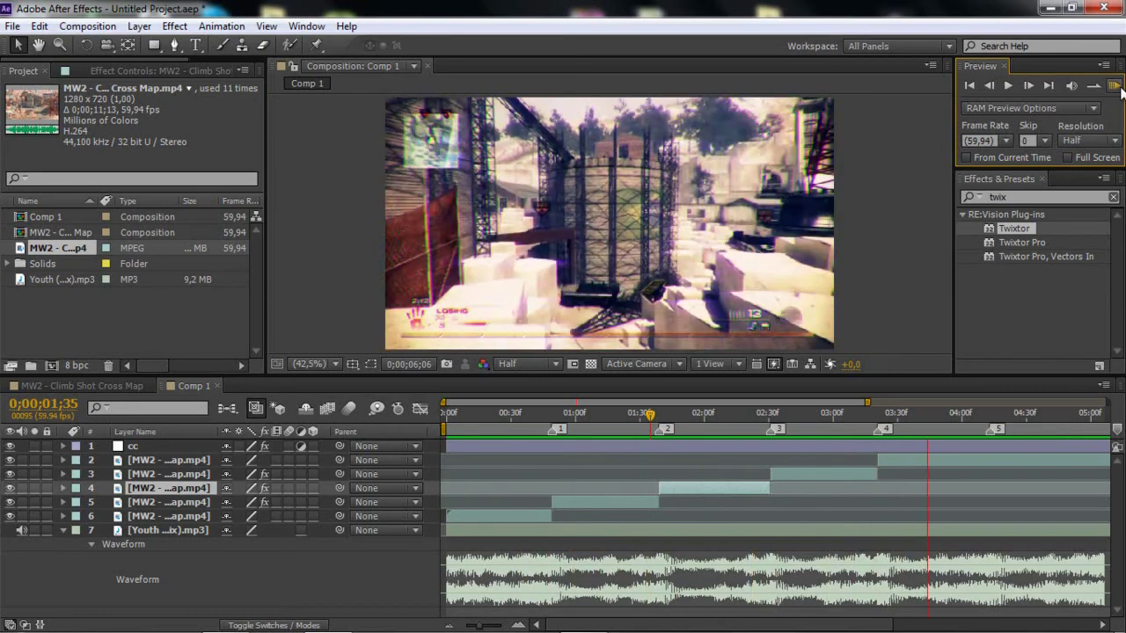
Stop the RAM preview and bring up the Camtasia Recorder controls from the taskbar.
{"action": "key", "text": "space"}
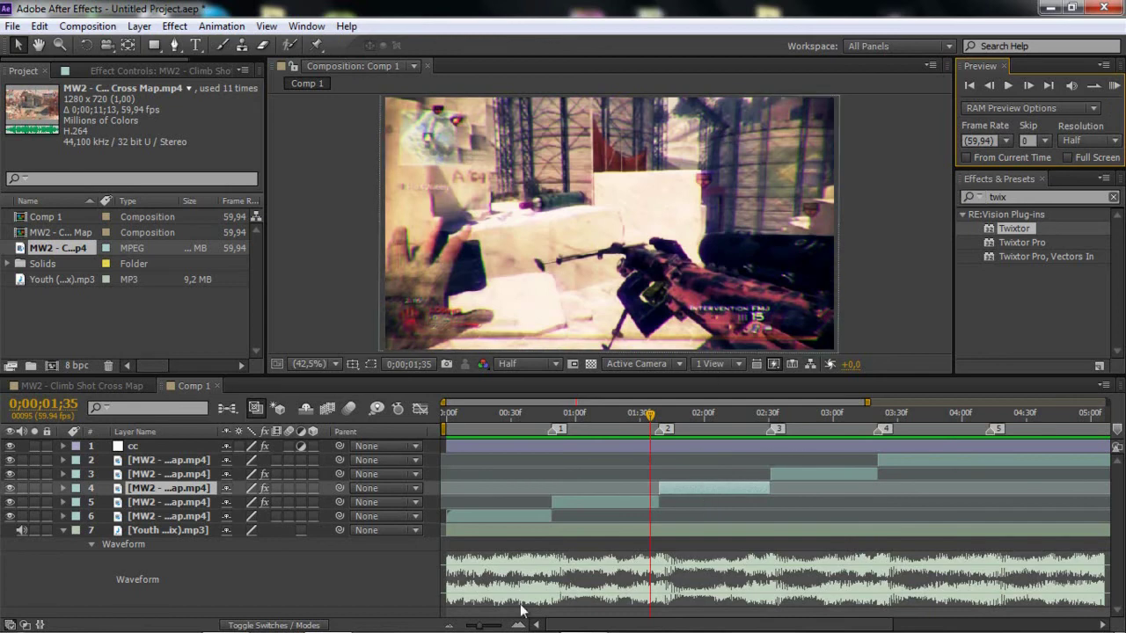
{"action": "mouse_move", "coordinate": [520, 630]}
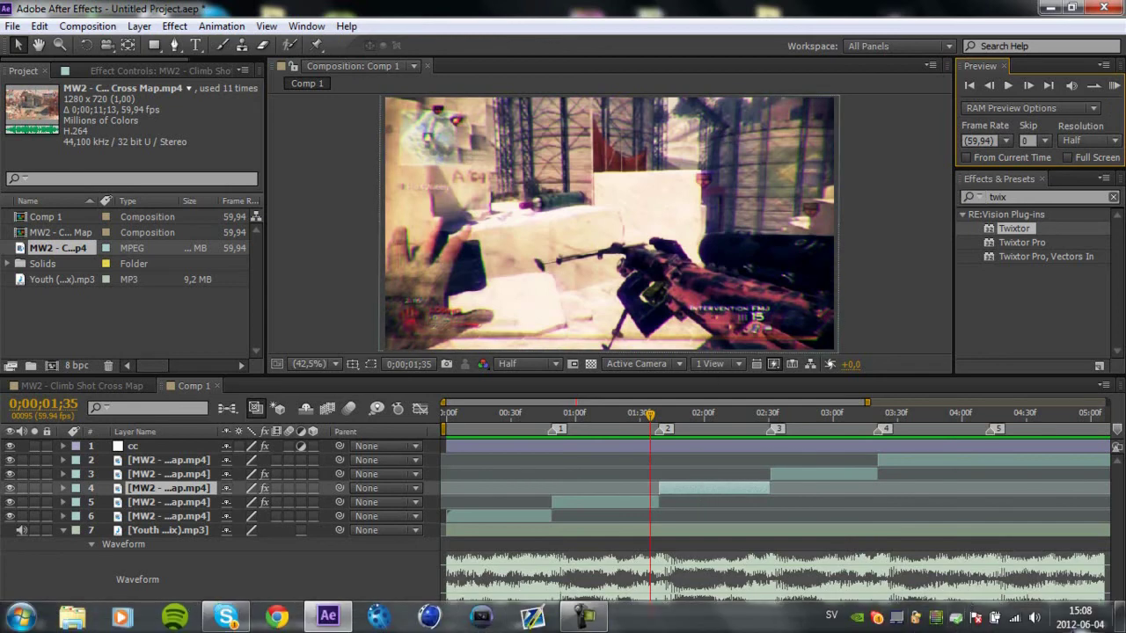
{"action": "left_click", "coordinate": [585, 615]}
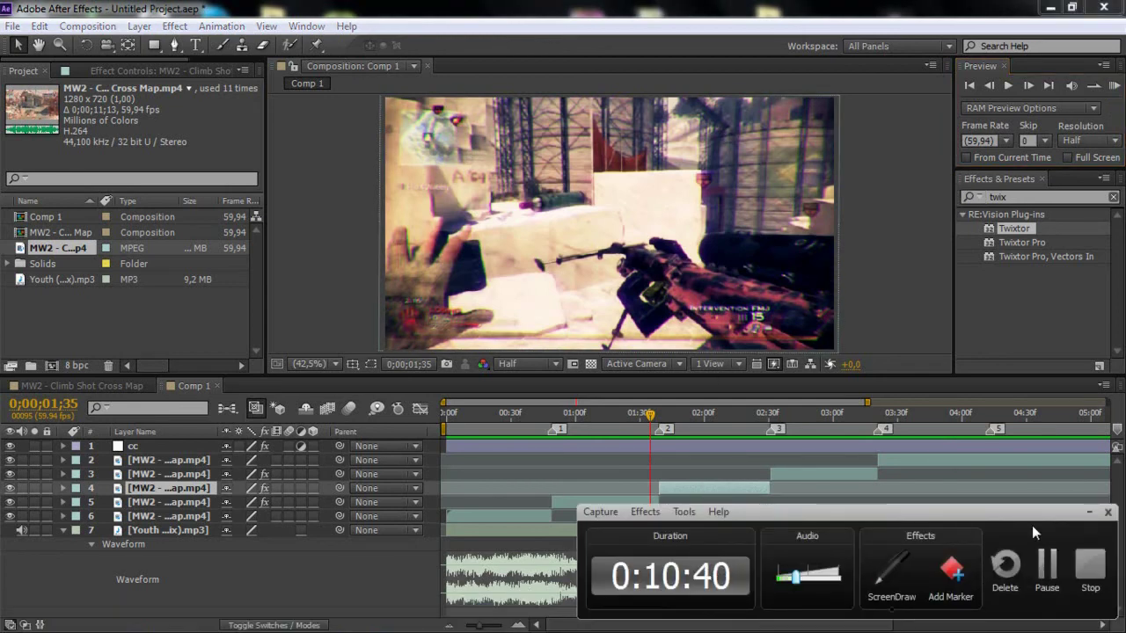